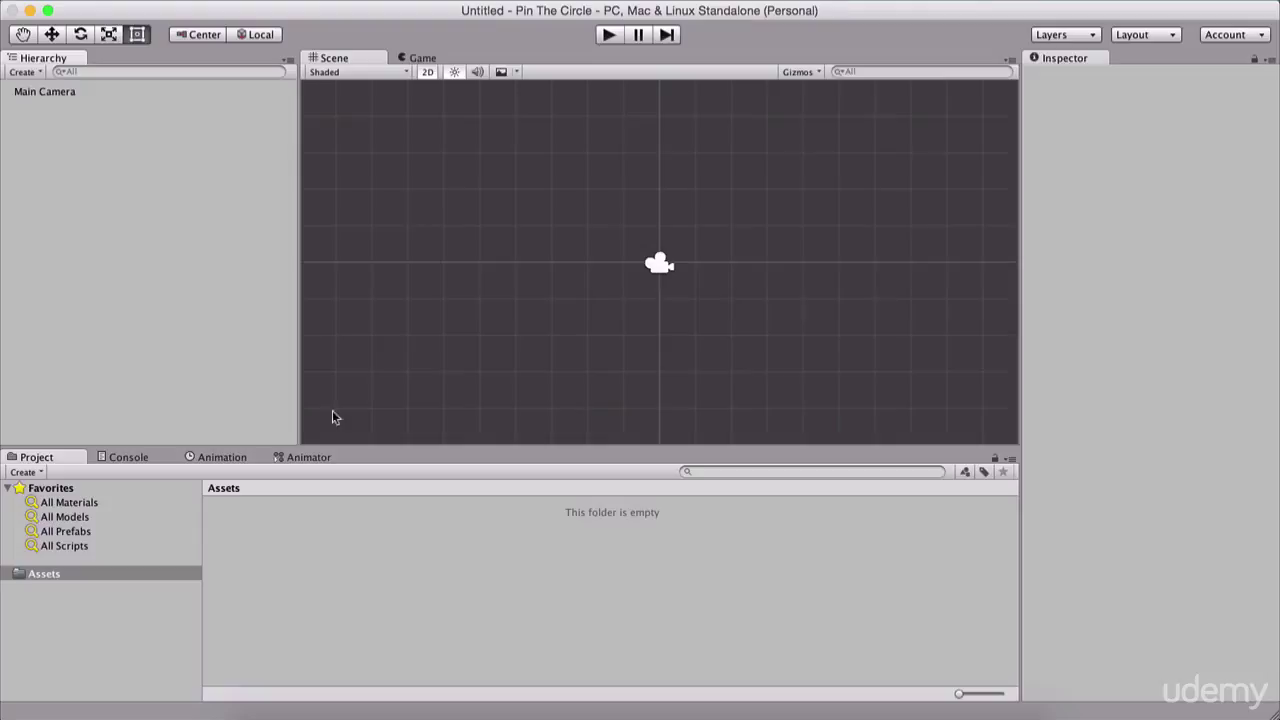
Create a folder named Scenes in the project's Assets folder
right_click(273, 561)
mouse_move(310, 426)
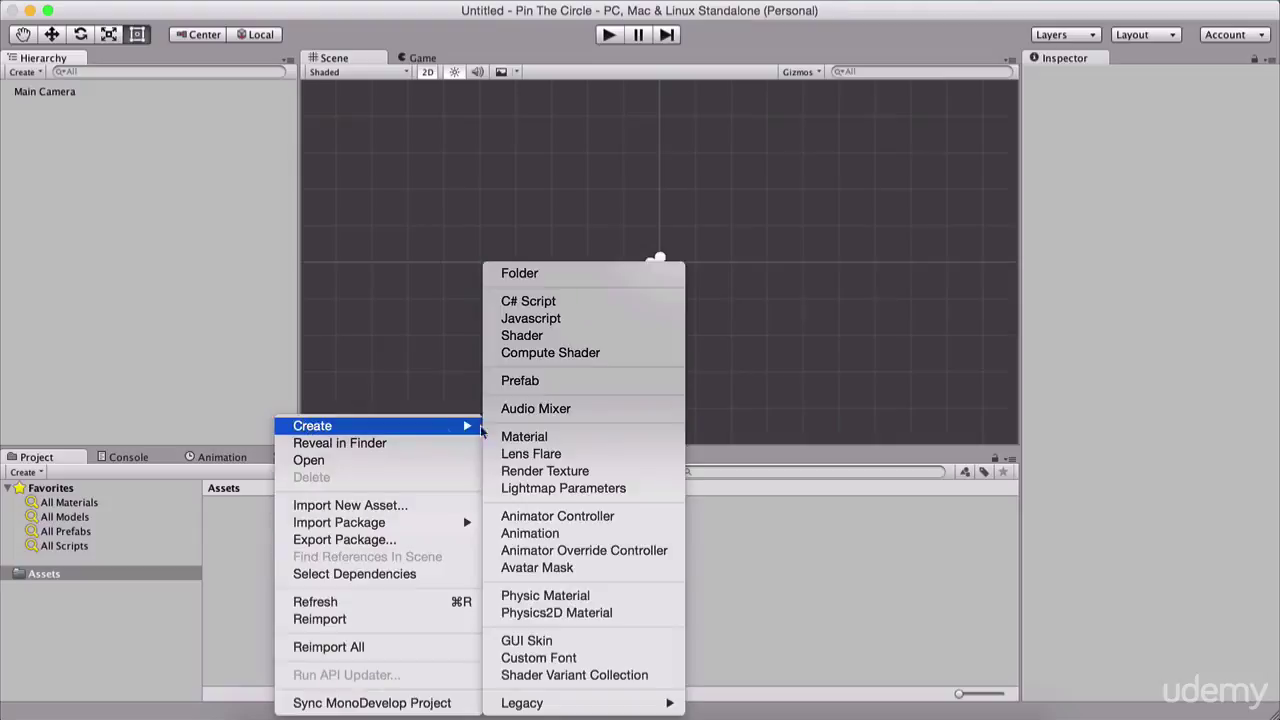
left_click(577, 272)
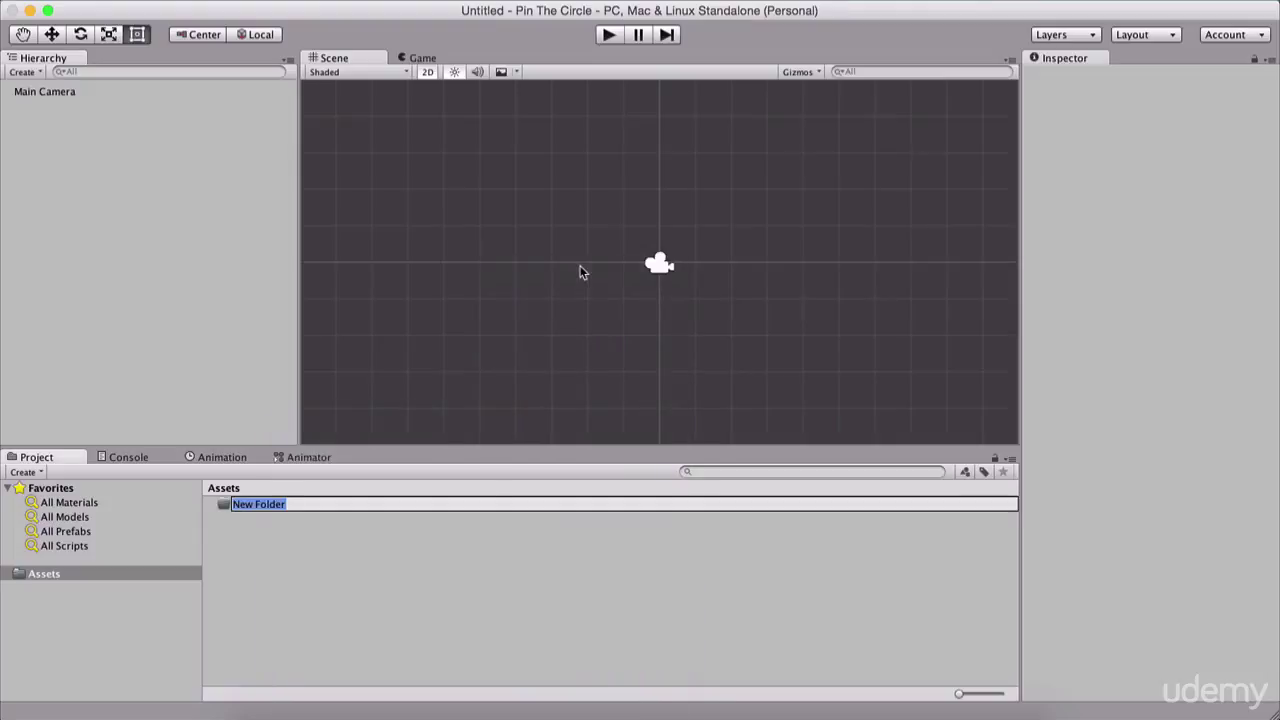
type("Scenes")
key("Return")
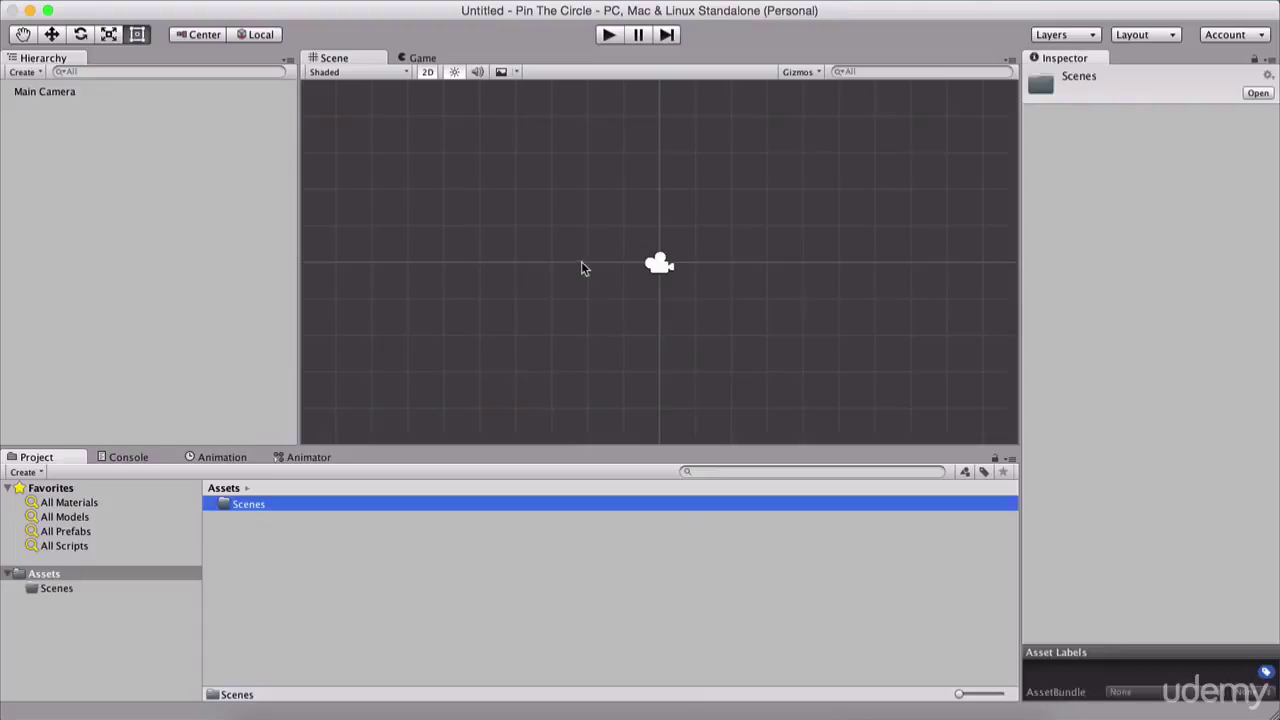
Save the current scene as Gameplay inside the Scenes folder
key("super+s")
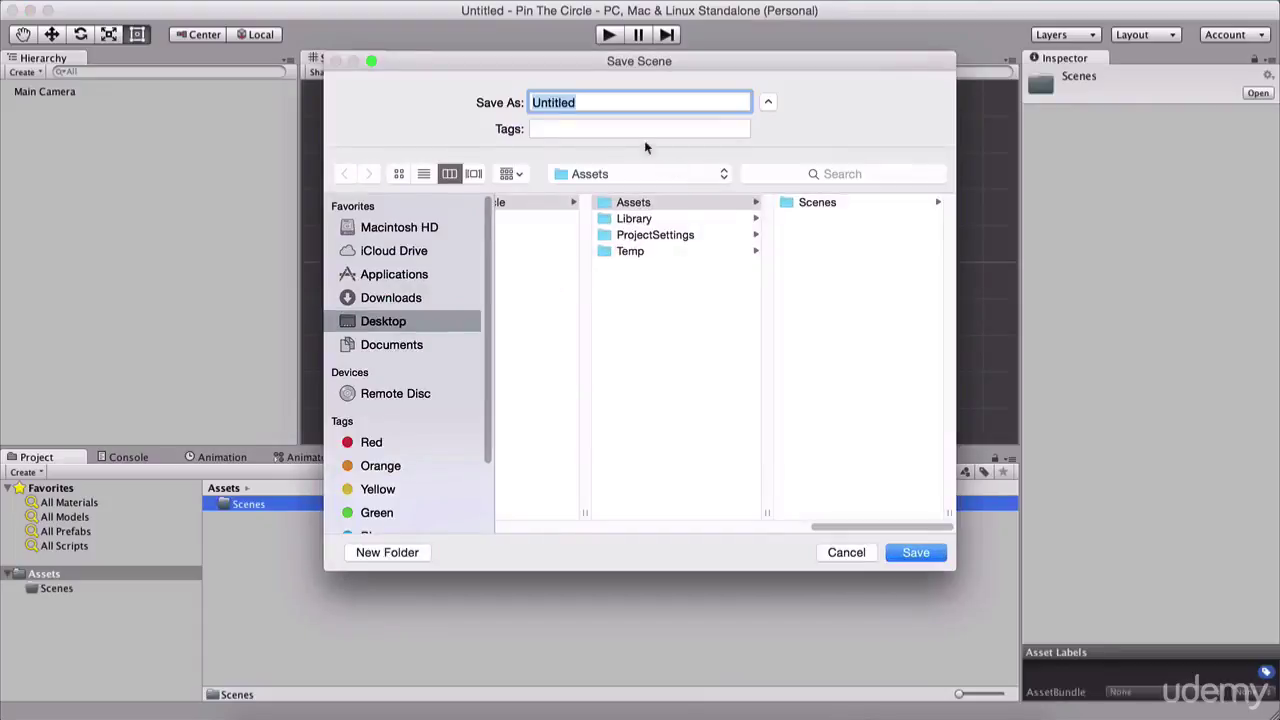
left_click(829, 204)
double_click(546, 102)
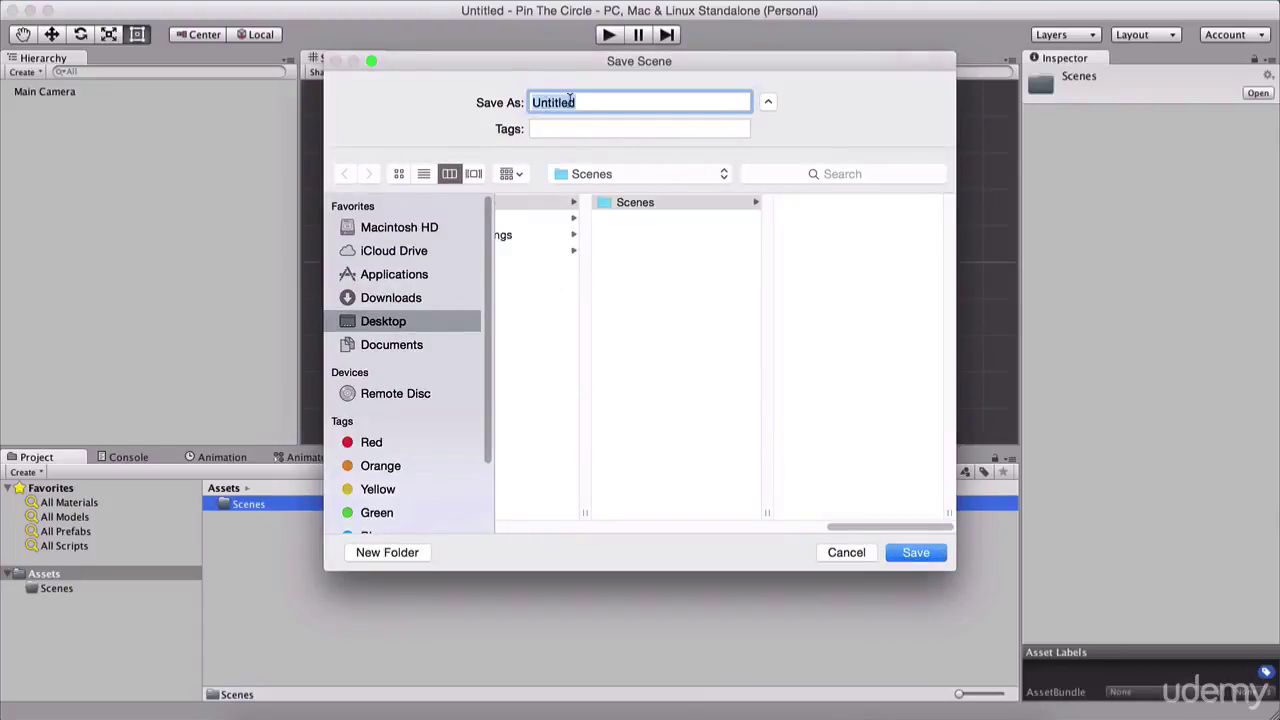
type("Gameplay")
key("Return")
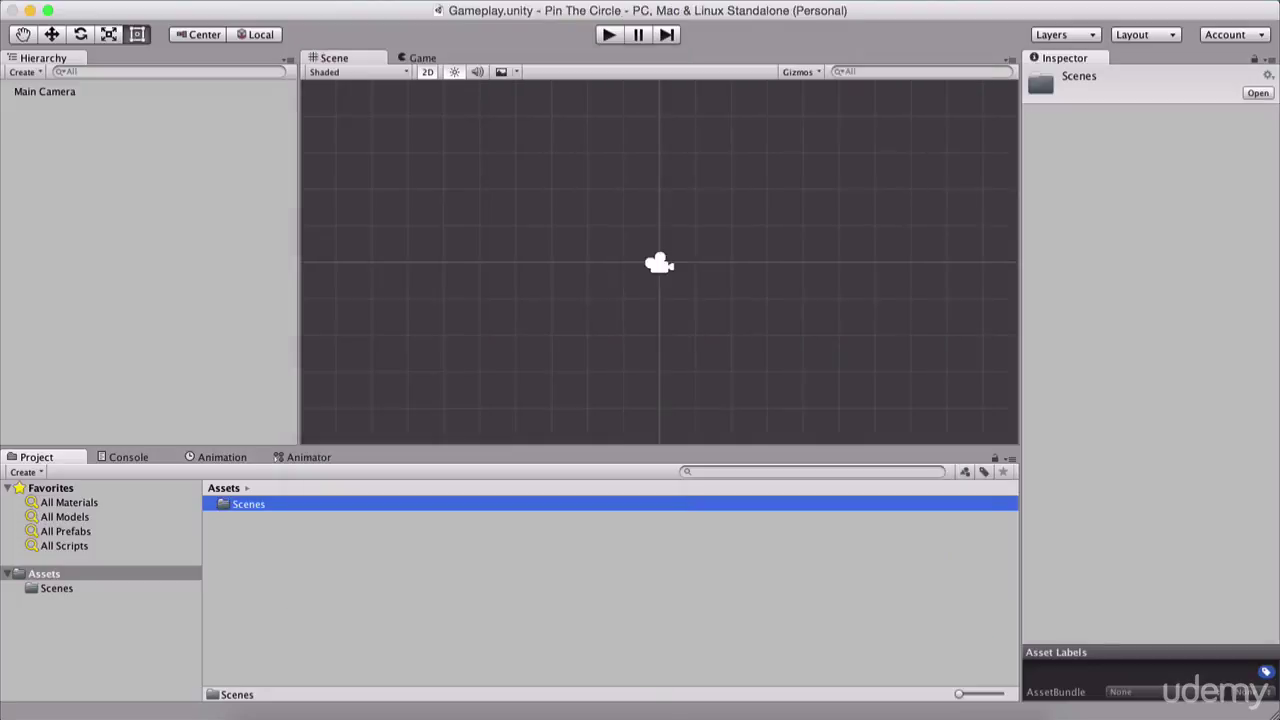
Create a folder named Prefabs in the Assets folder
left_click(302, 571)
right_click(296, 552)
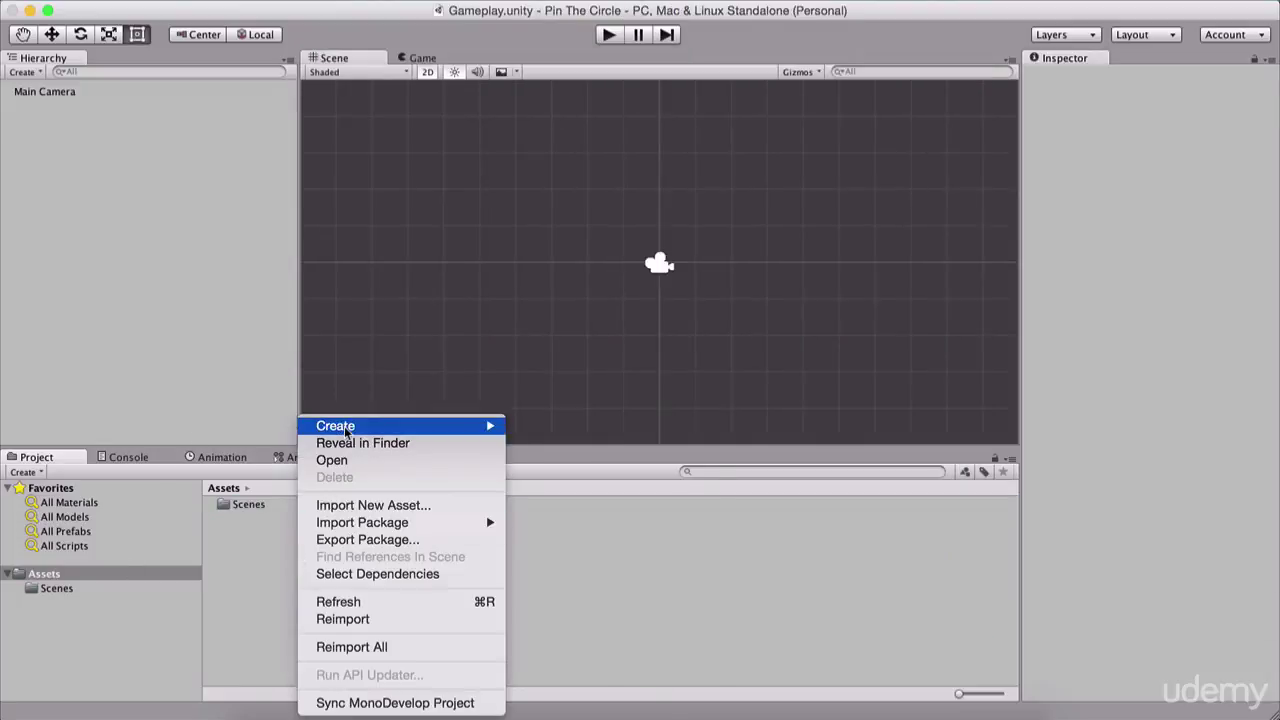
mouse_move(350, 430)
left_click(580, 278)
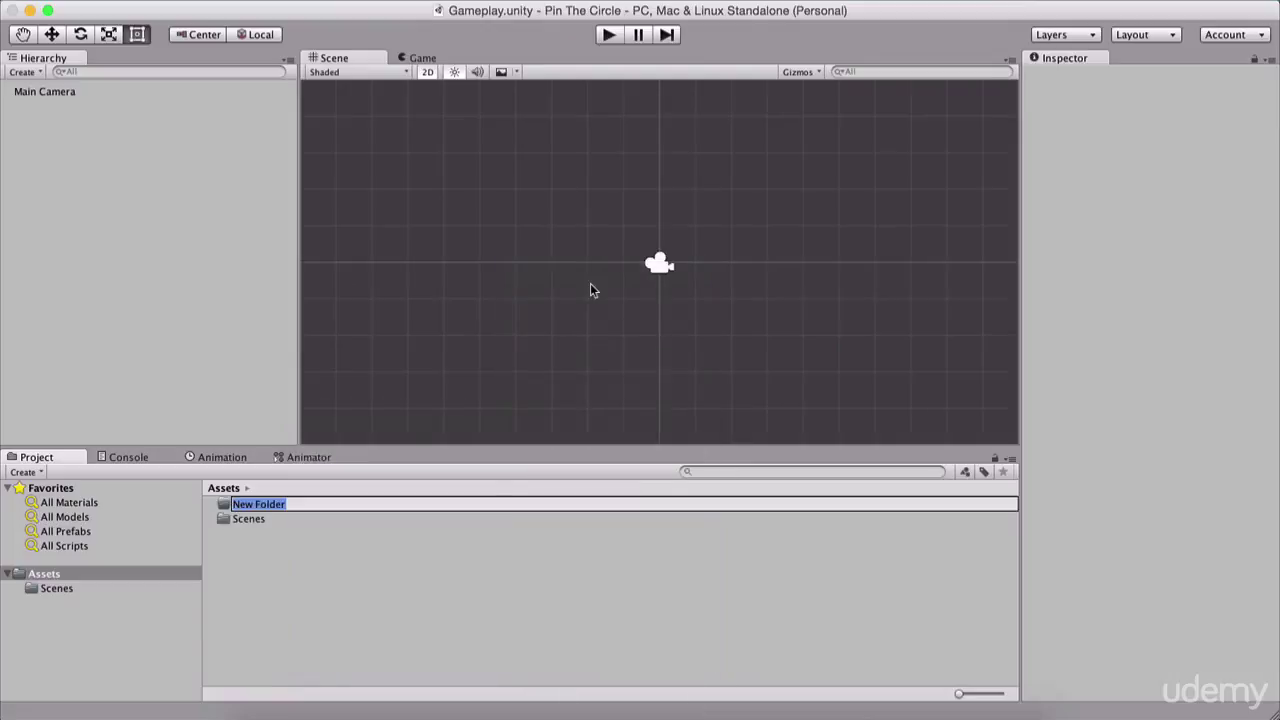
type("Prefabs")
key("Return")
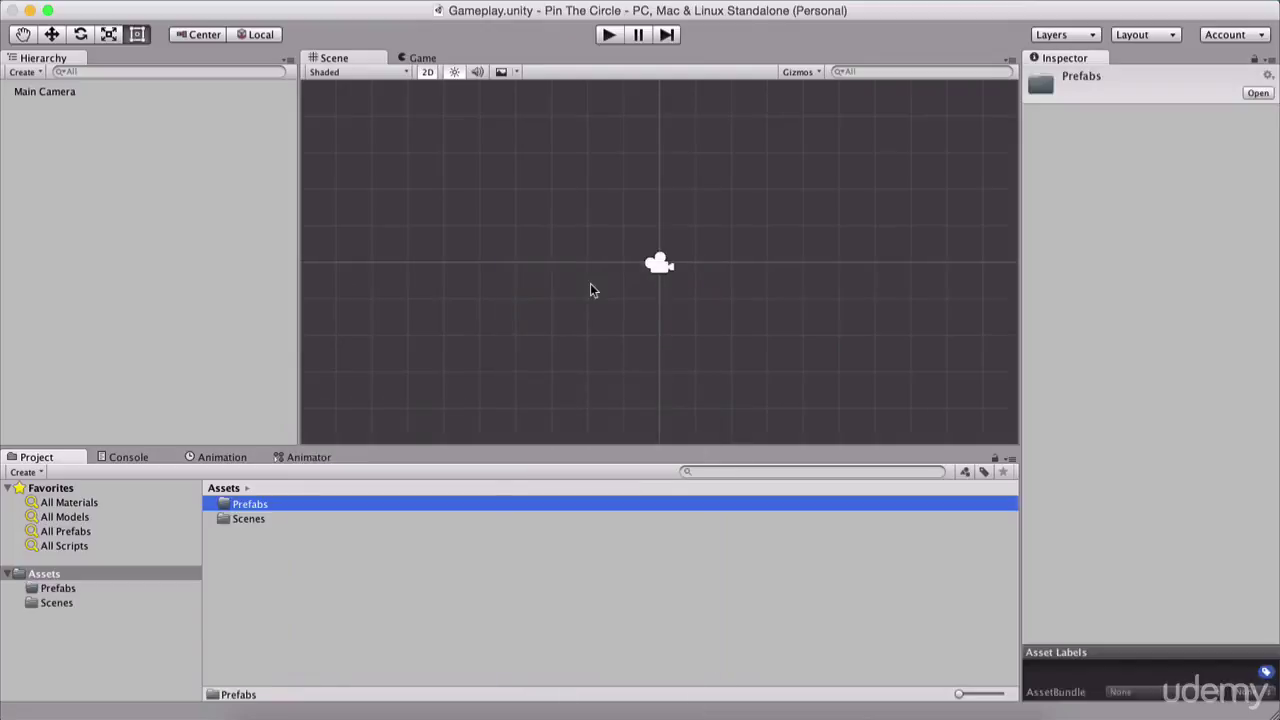
Create a folder named Sprites in the Assets folder
right_click(266, 572)
mouse_move(353, 428)
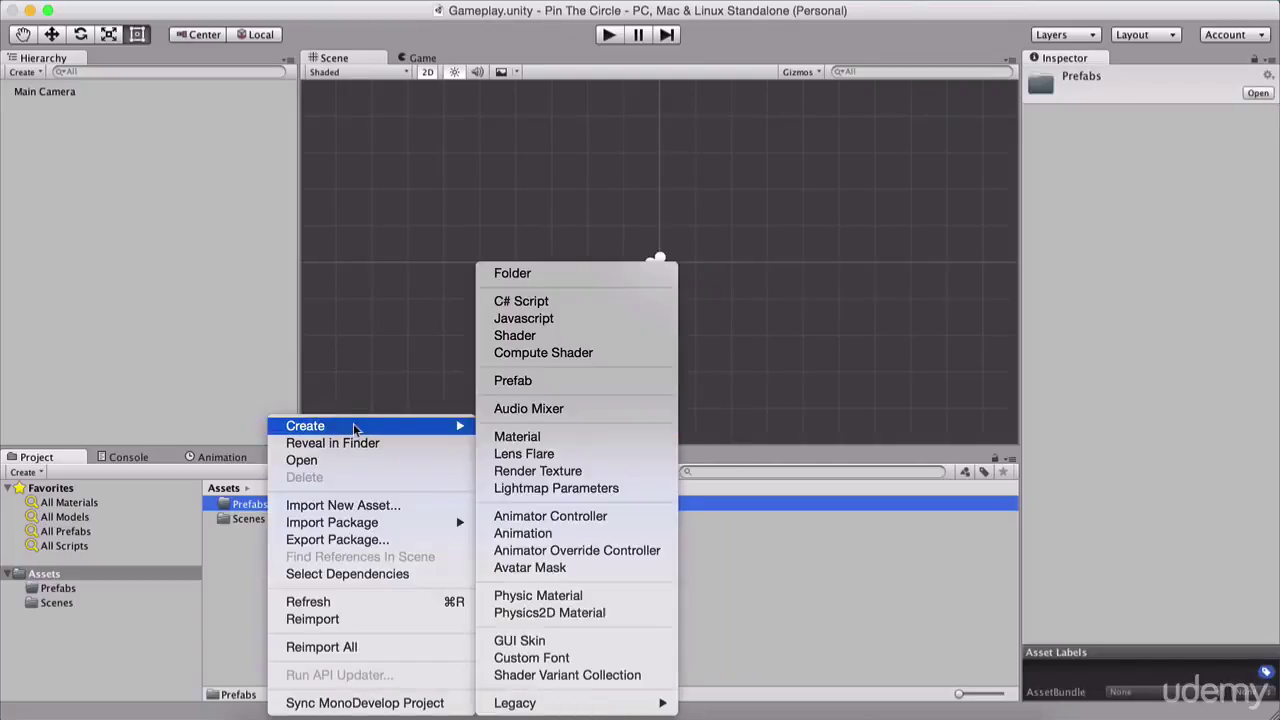
left_click(595, 276)
type("Sprites")
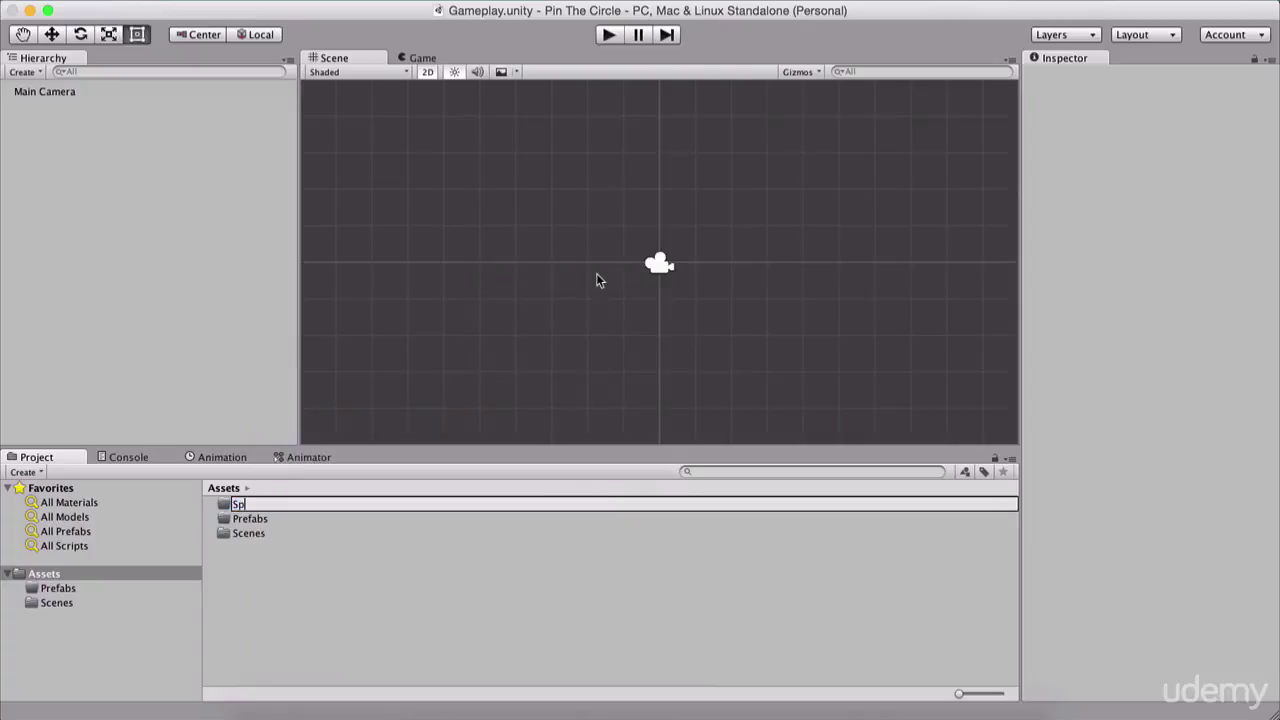
key("Return")
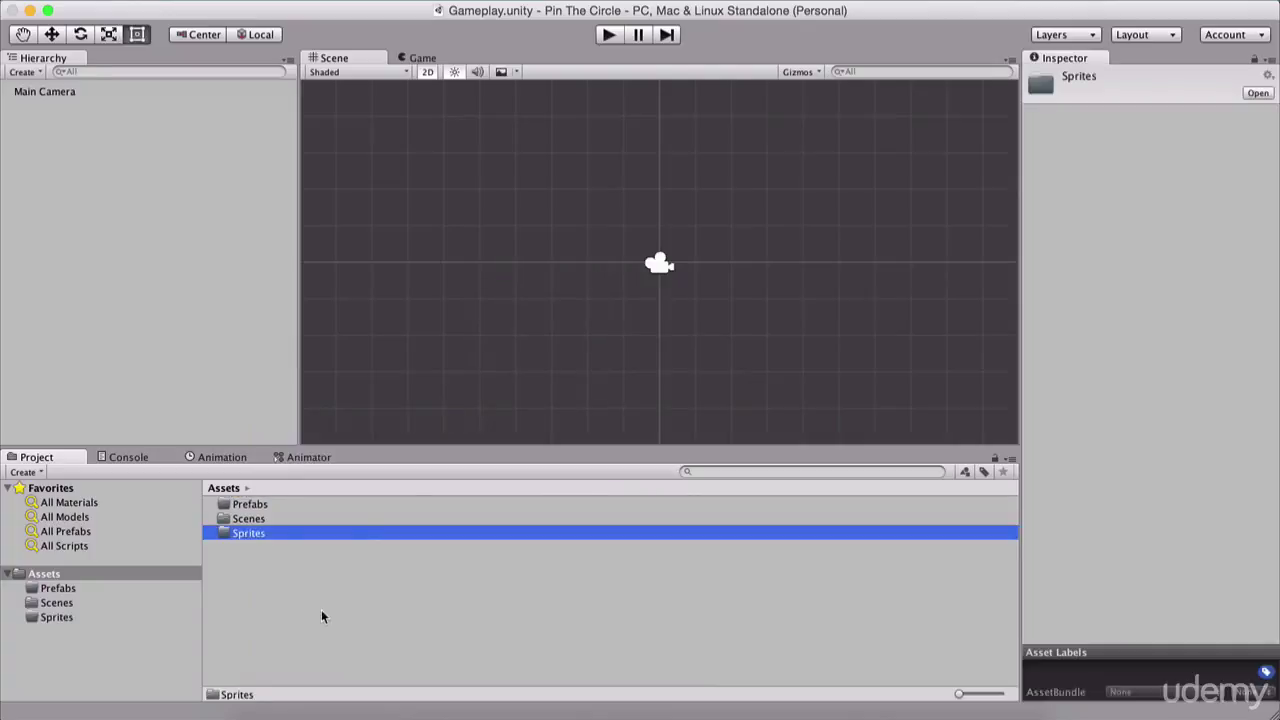
Import all the PNG images, BG 1.png through Main Menu BG.png, from the Finder Assets folder into the project's Sprites folder
double_click(276, 534)
left_click(270, 710)
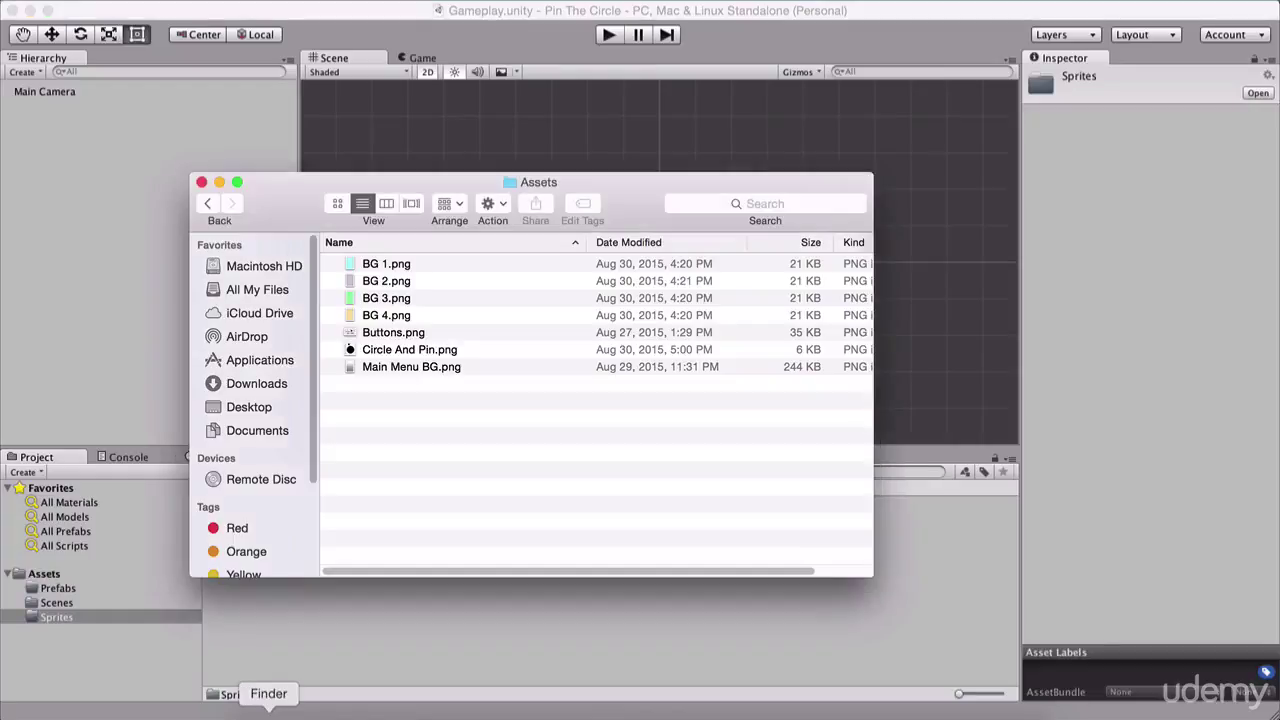
left_click_drag(287, 195, 505, 185)
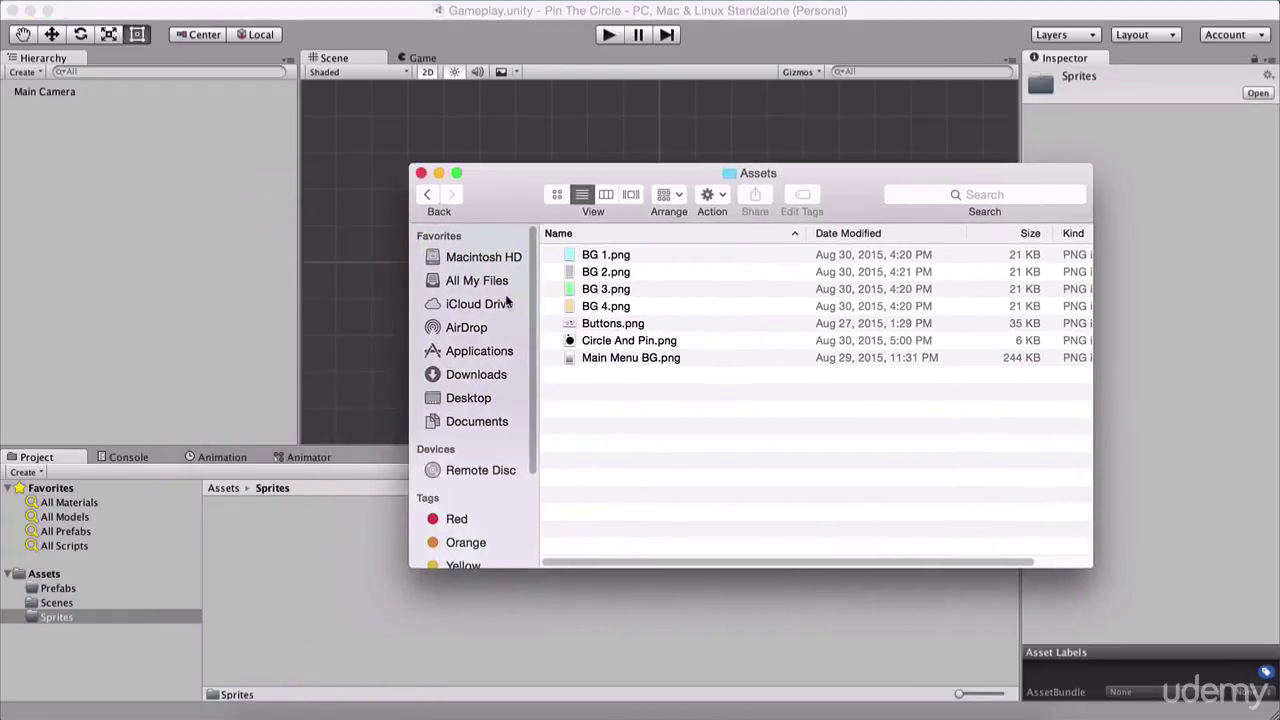
left_click(620, 360)
left_click(598, 258, "shift")
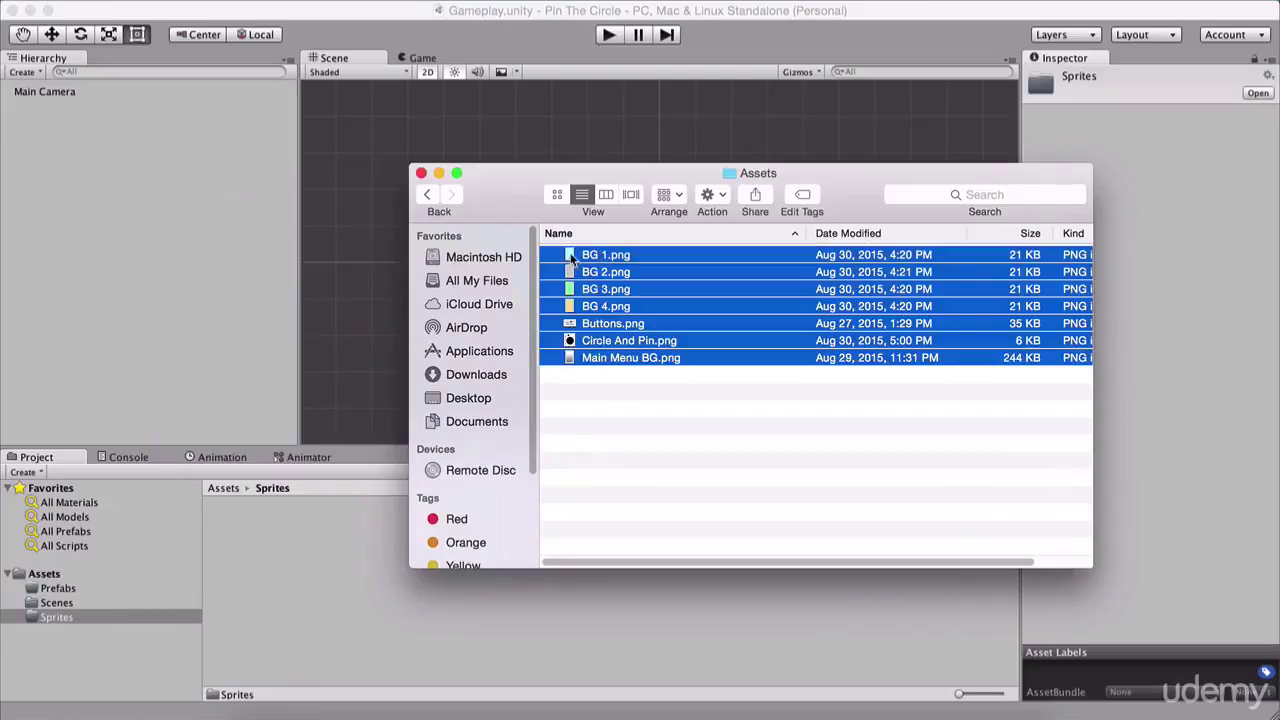
left_click_drag(571, 258, 464, 621)
left_click(464, 621)
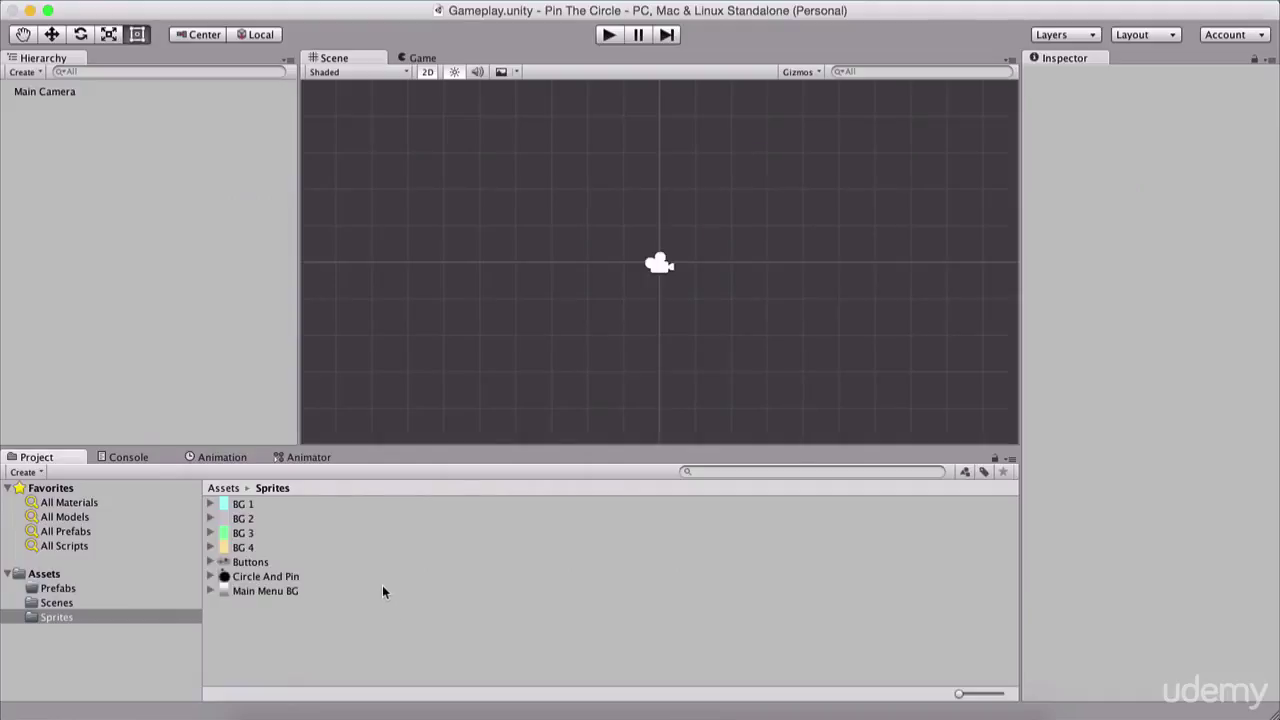
Override BG 4's Standalone import settings with max size 1024 and Truecolor format, disable mip map generation, and apply
left_click(266, 548)
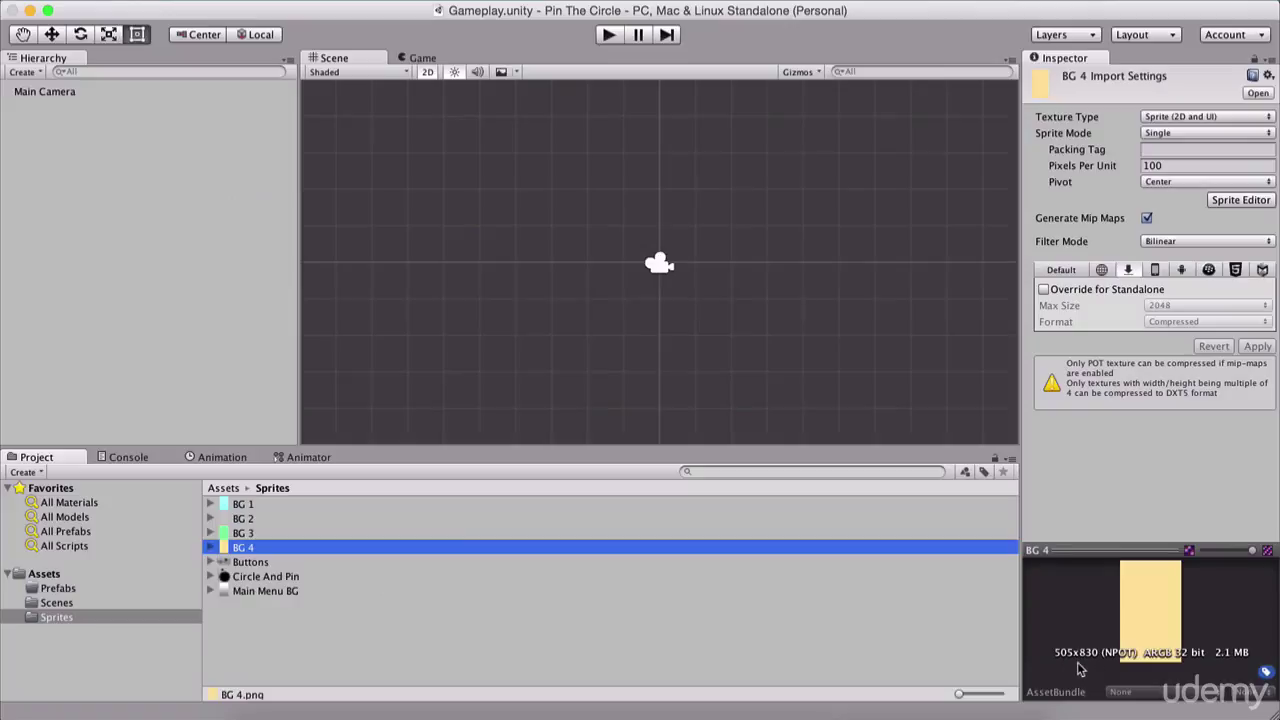
left_click(1087, 291)
left_click(1155, 306)
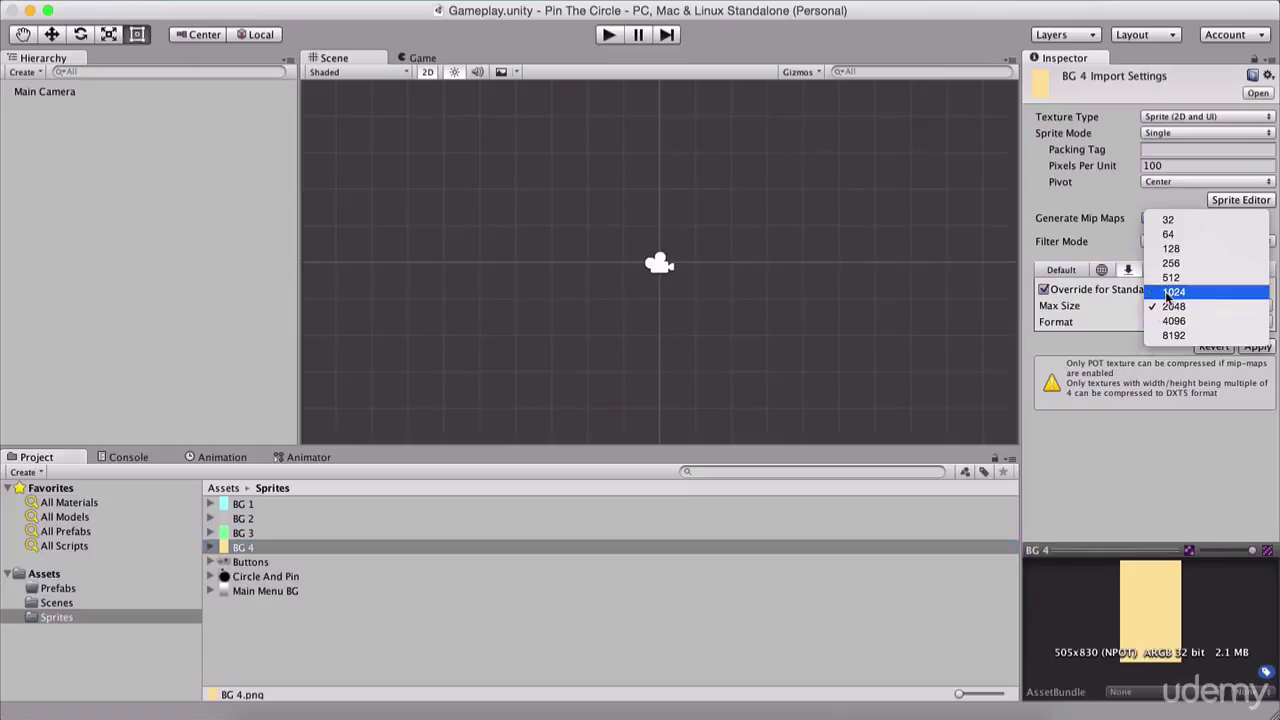
left_click(1204, 292)
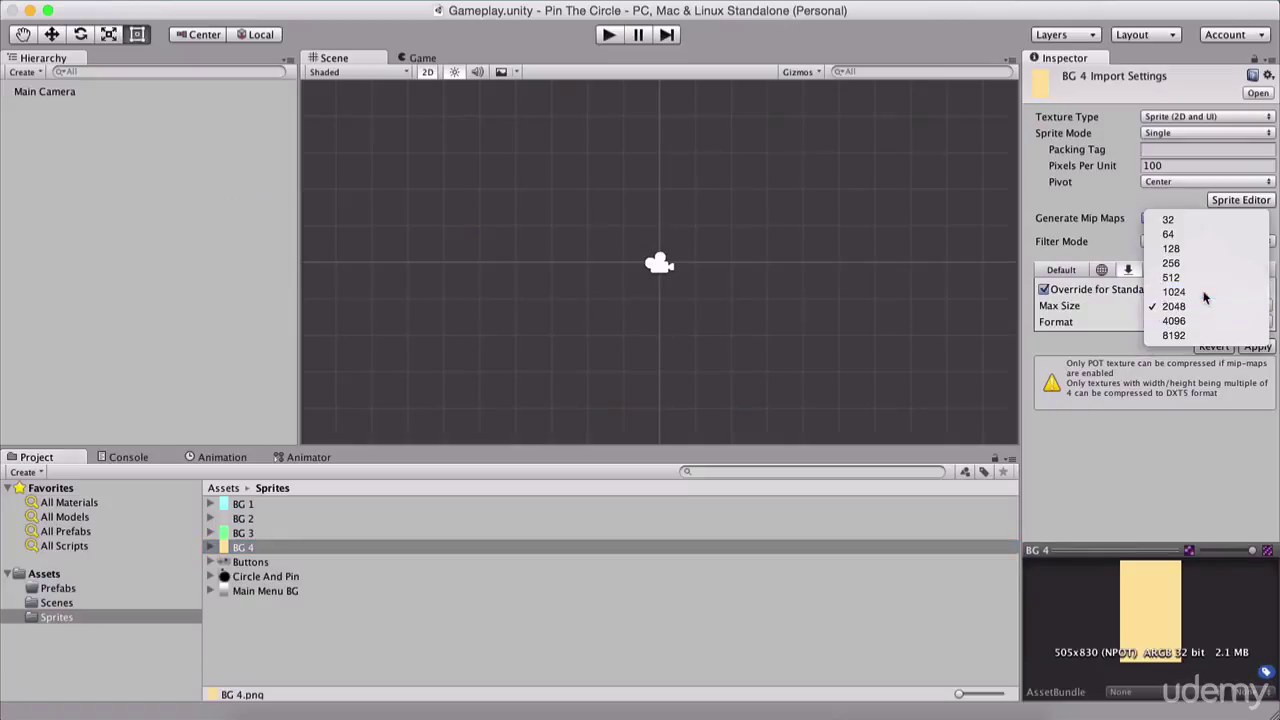
left_click(1166, 323)
left_click(1172, 354)
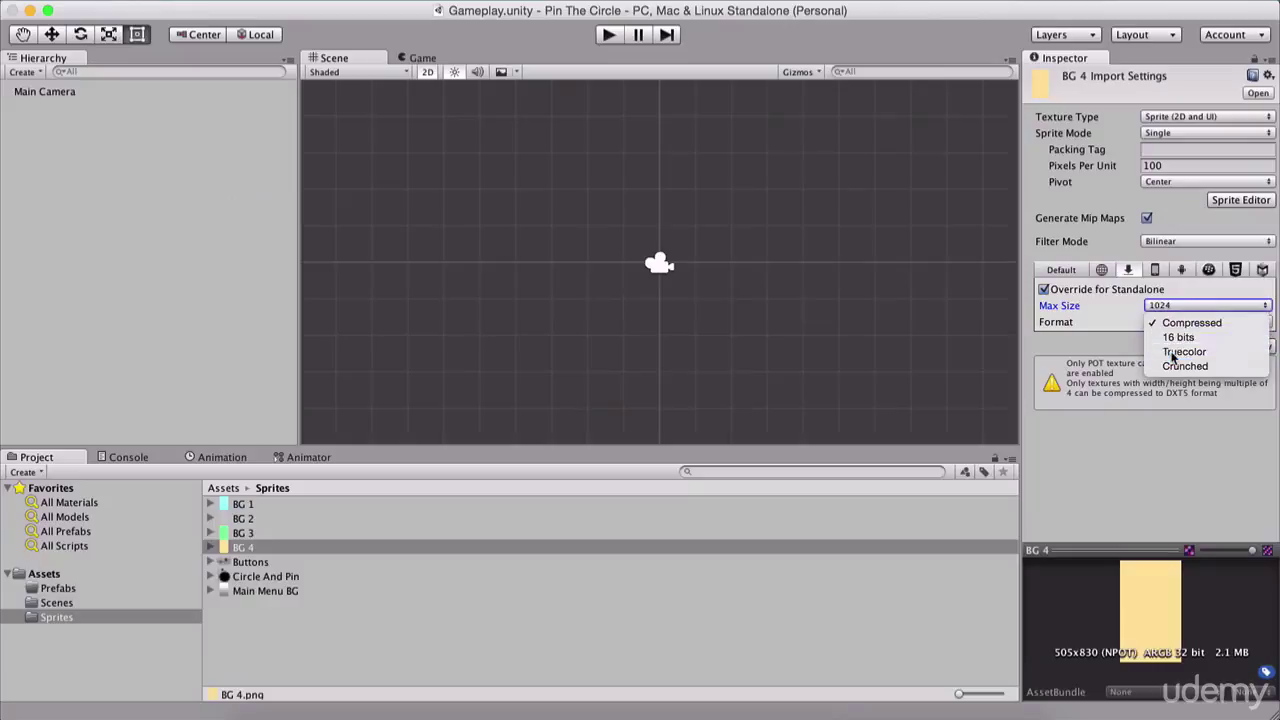
left_click(1147, 218)
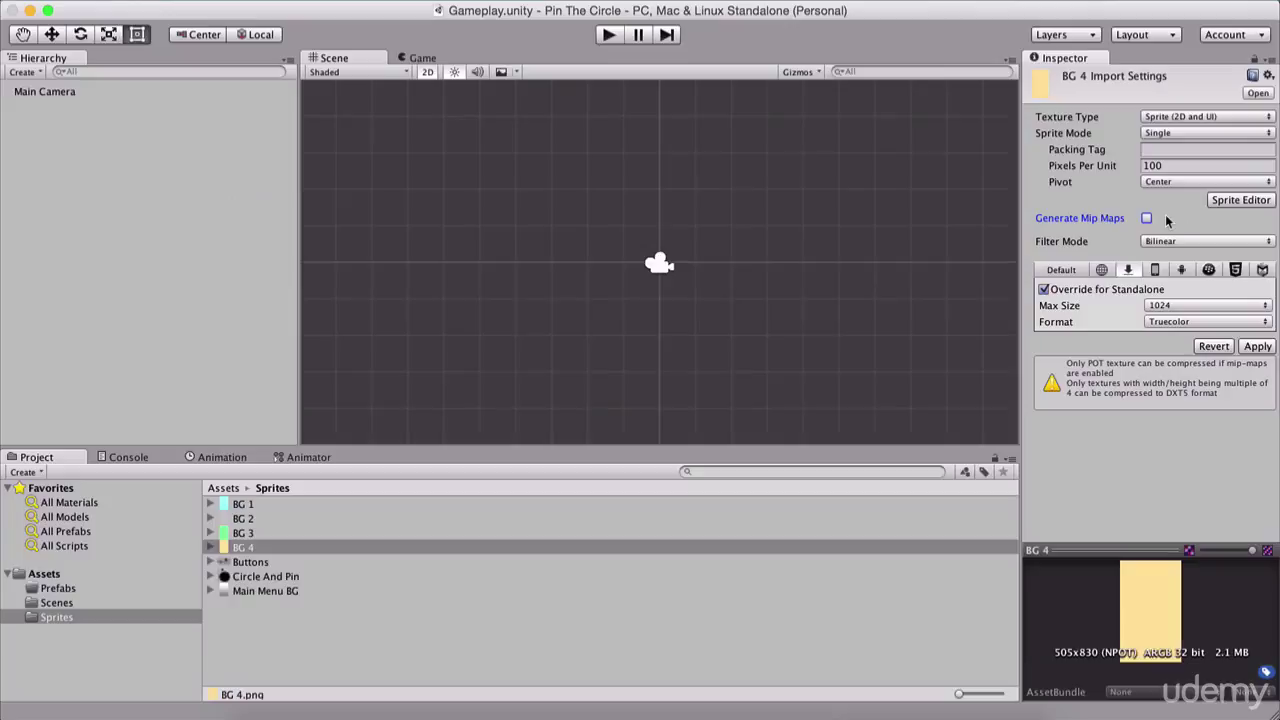
left_click(1248, 348)
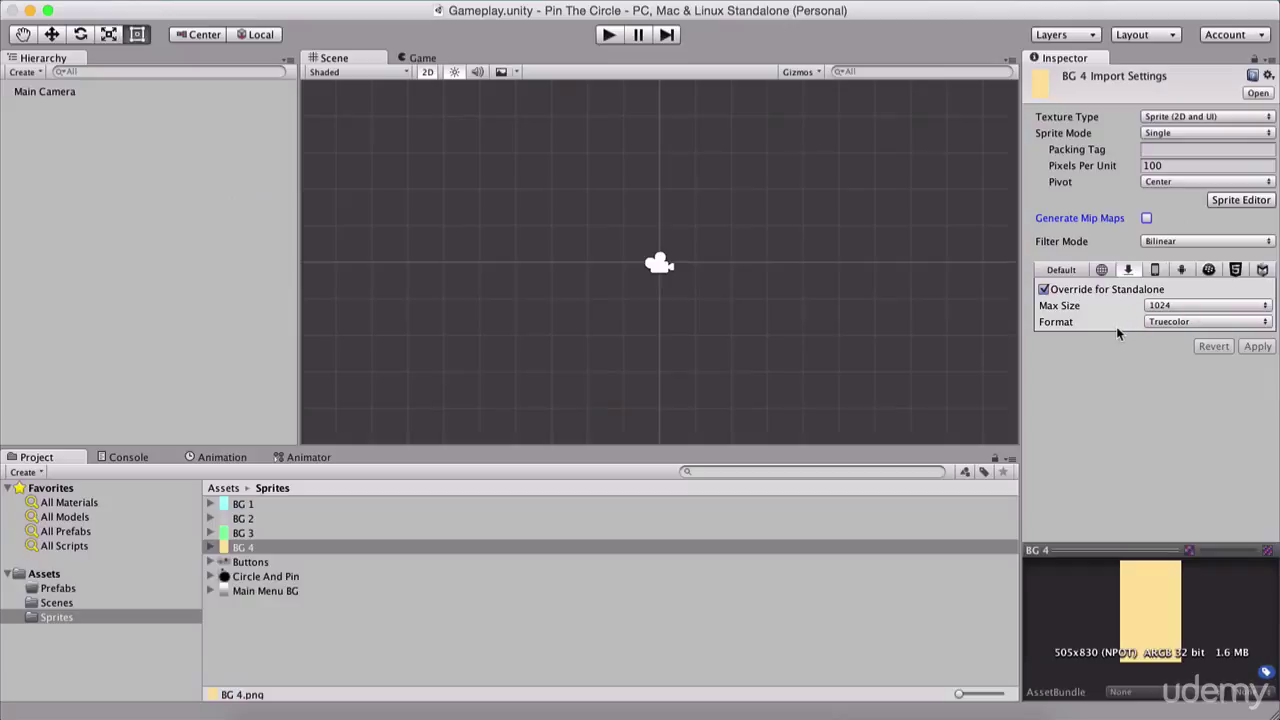
left_click(1168, 306)
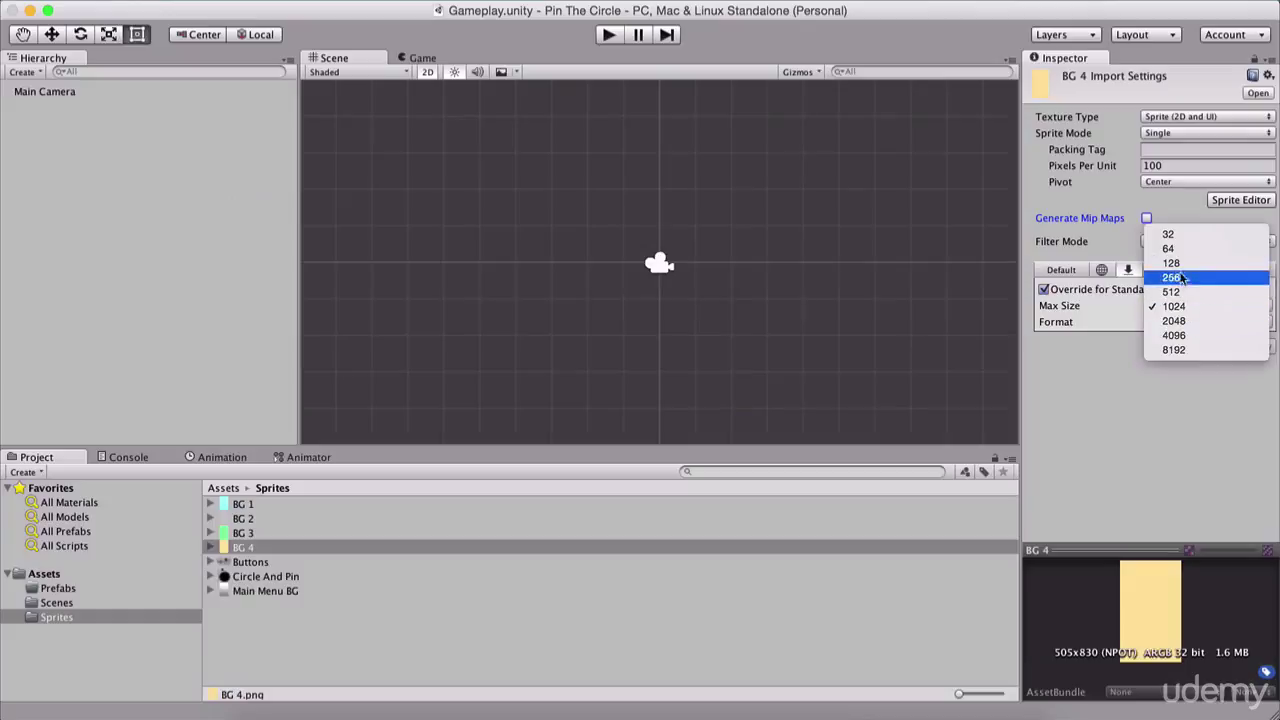
left_click(1121, 348)
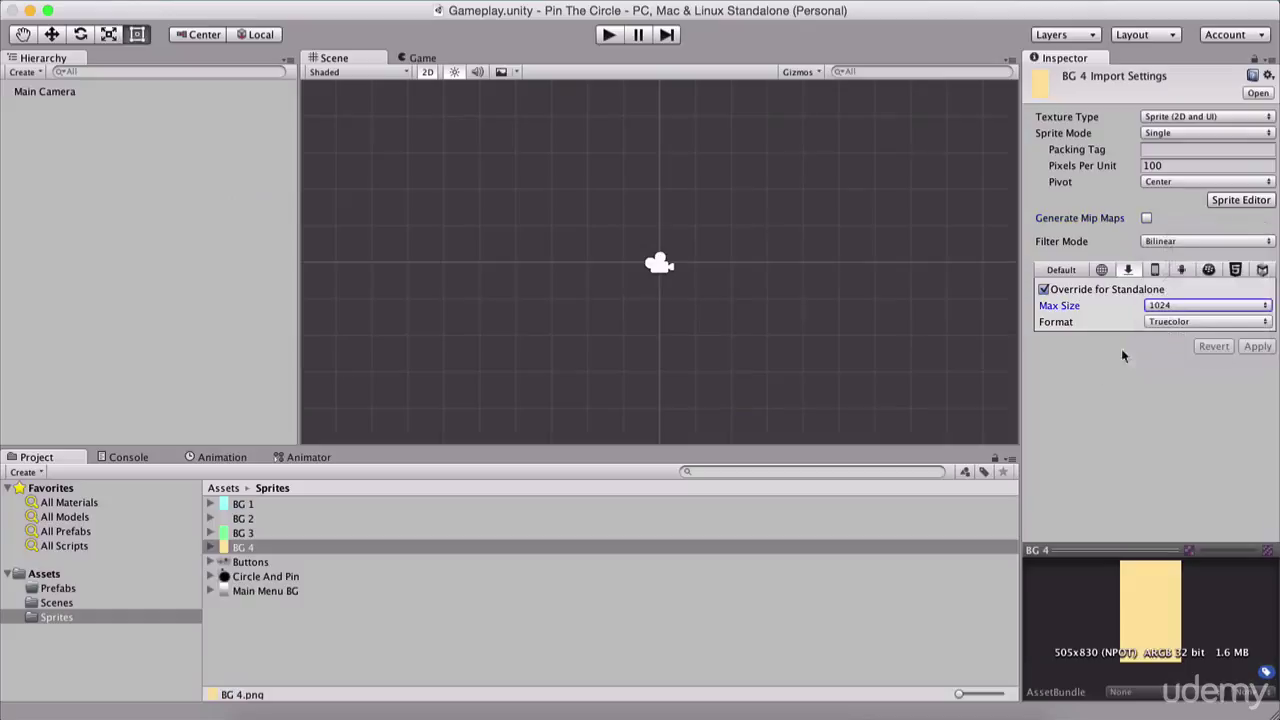
left_click(1161, 308)
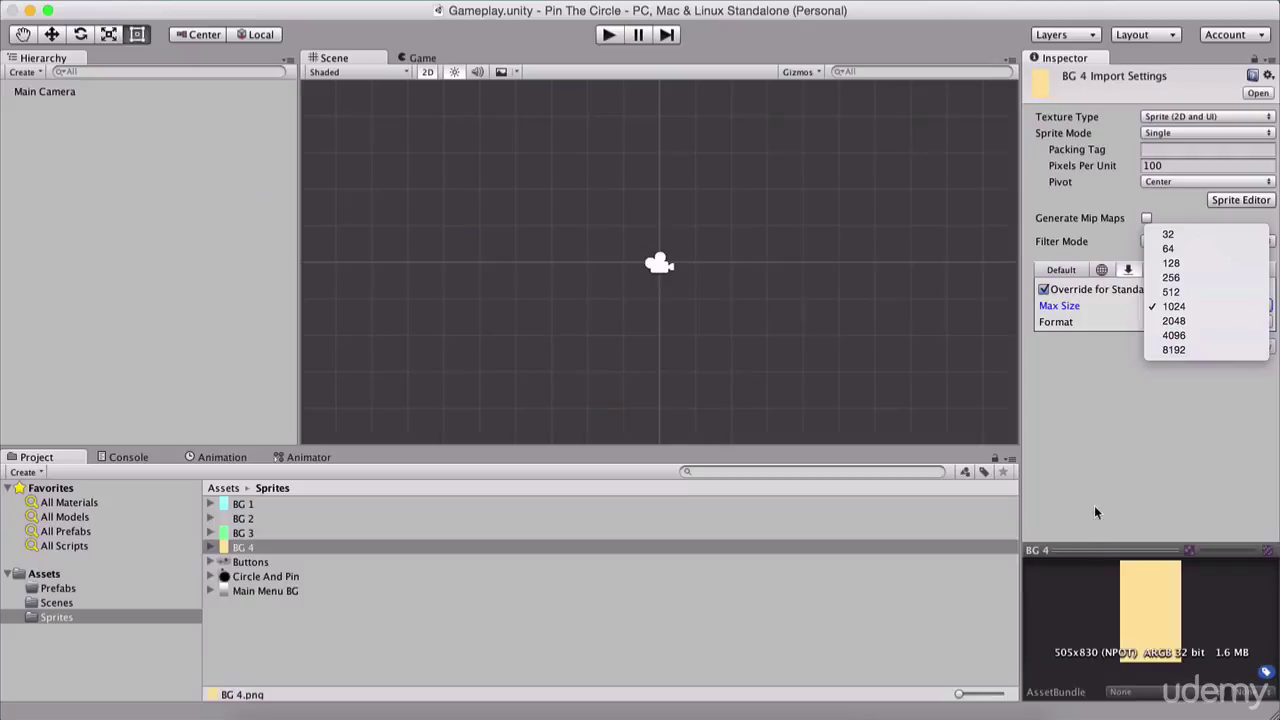
left_click(384, 627)
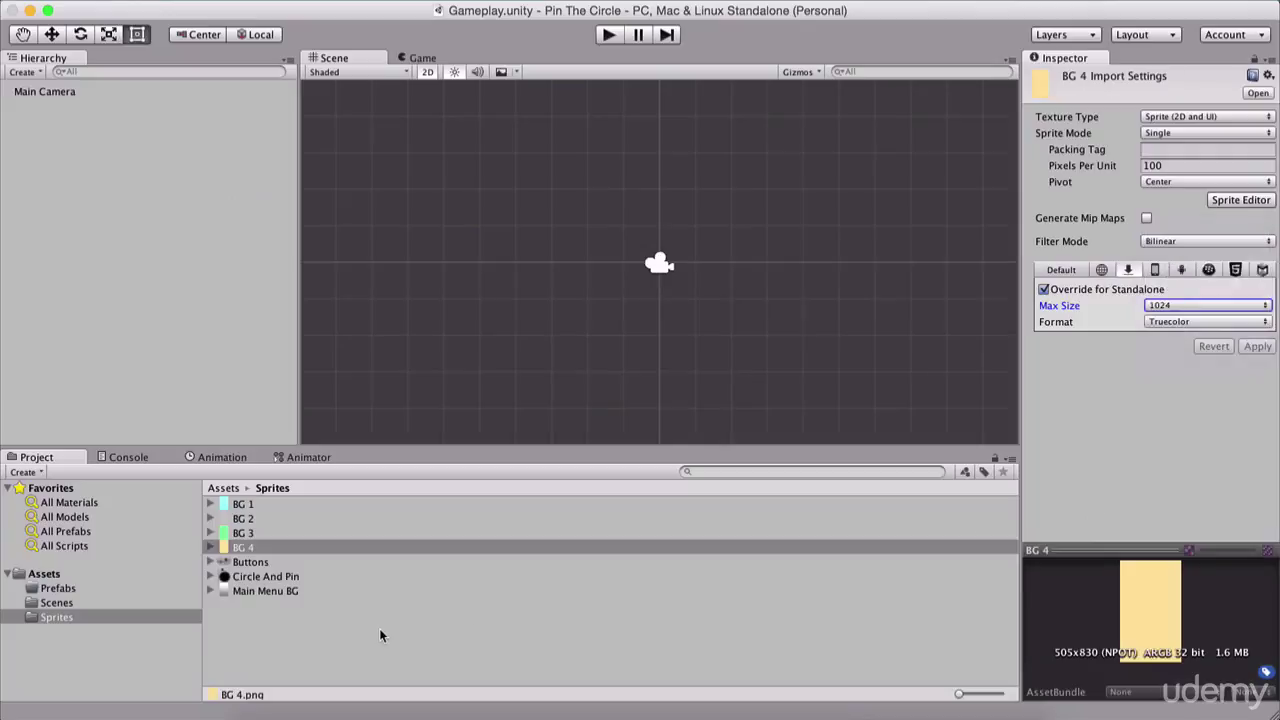
Override Circle And Pin's Standalone import settings with max size 512 and Truecolor format, and disable mip map generation
left_click(250, 580)
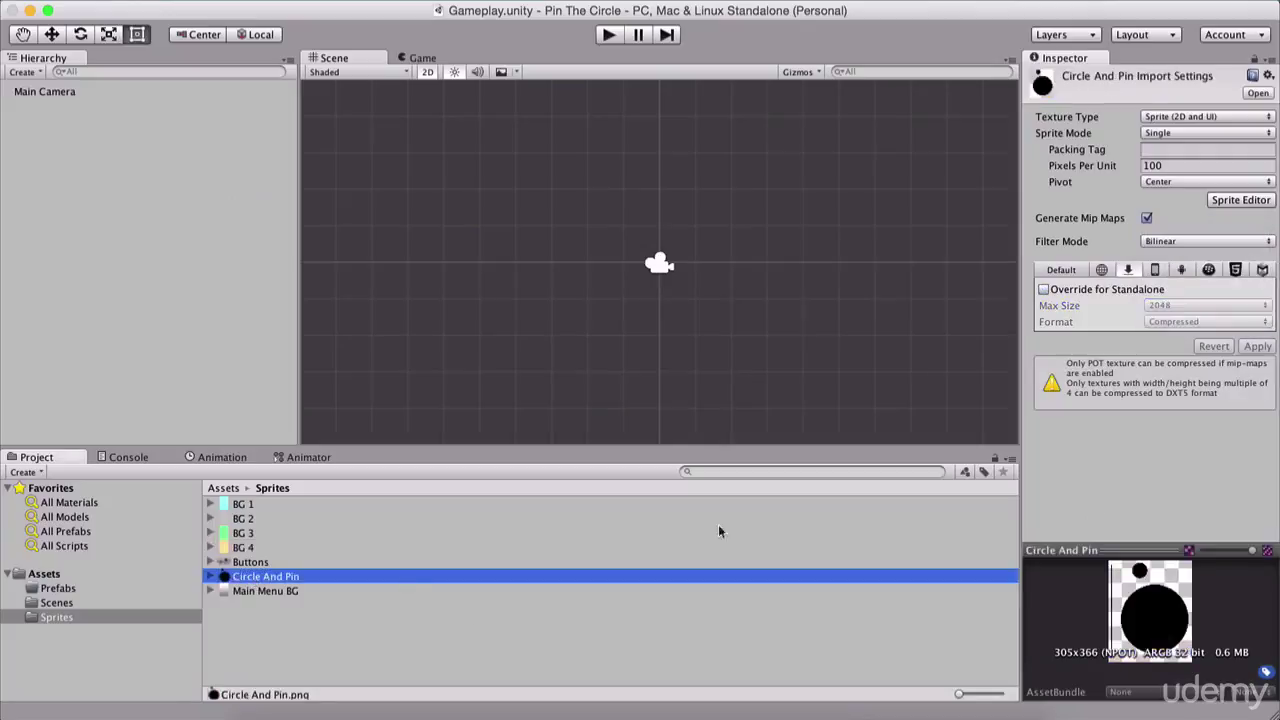
left_click(1090, 290)
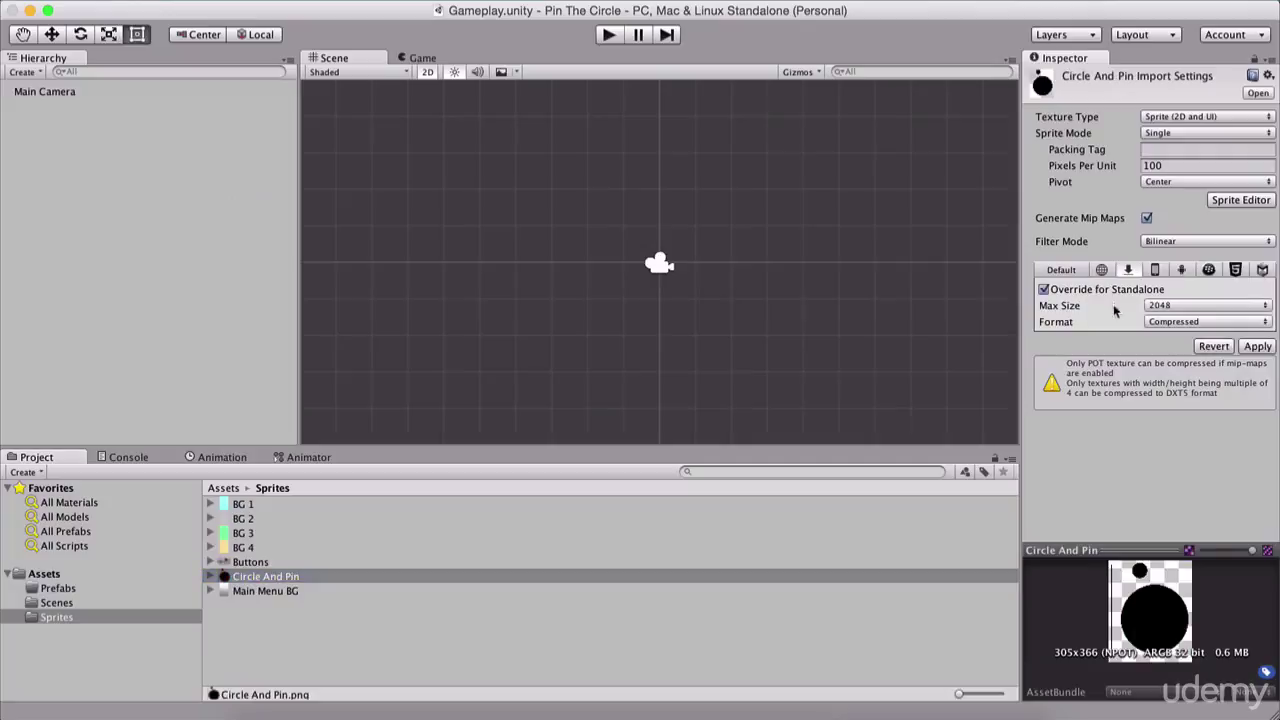
left_click(1176, 308)
left_click(1176, 278)
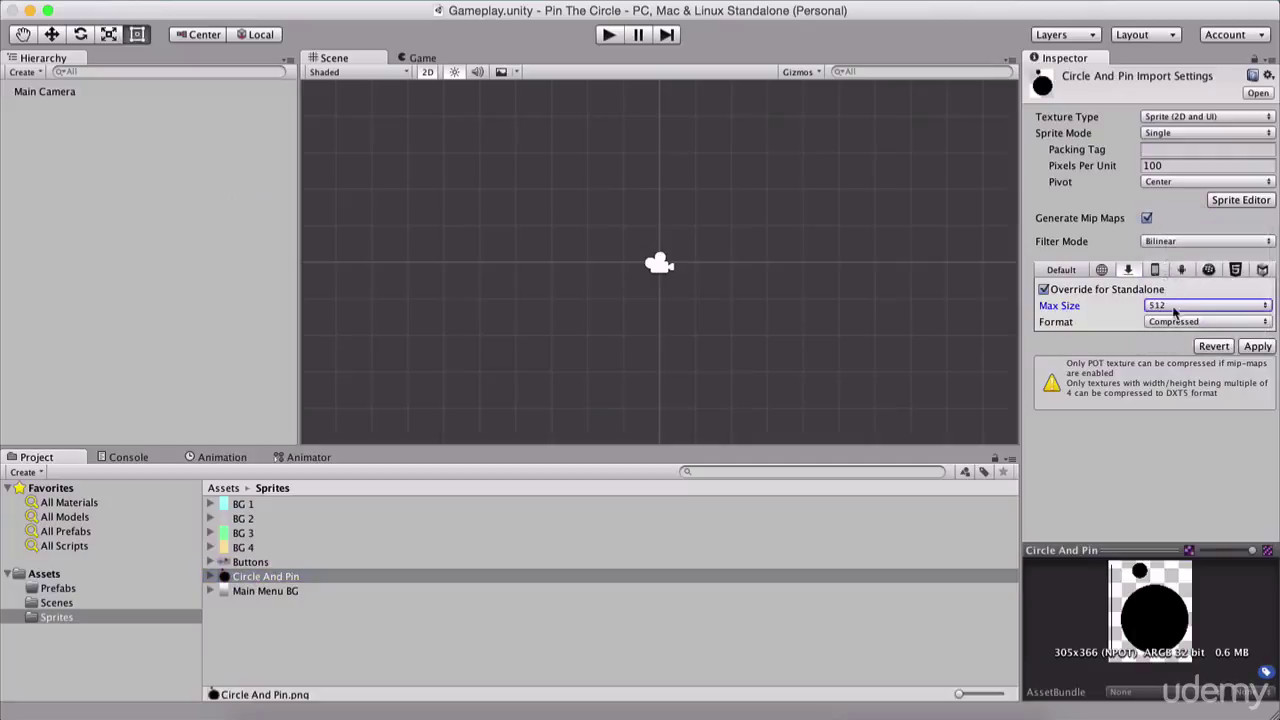
left_click(1180, 322)
left_click(1184, 353)
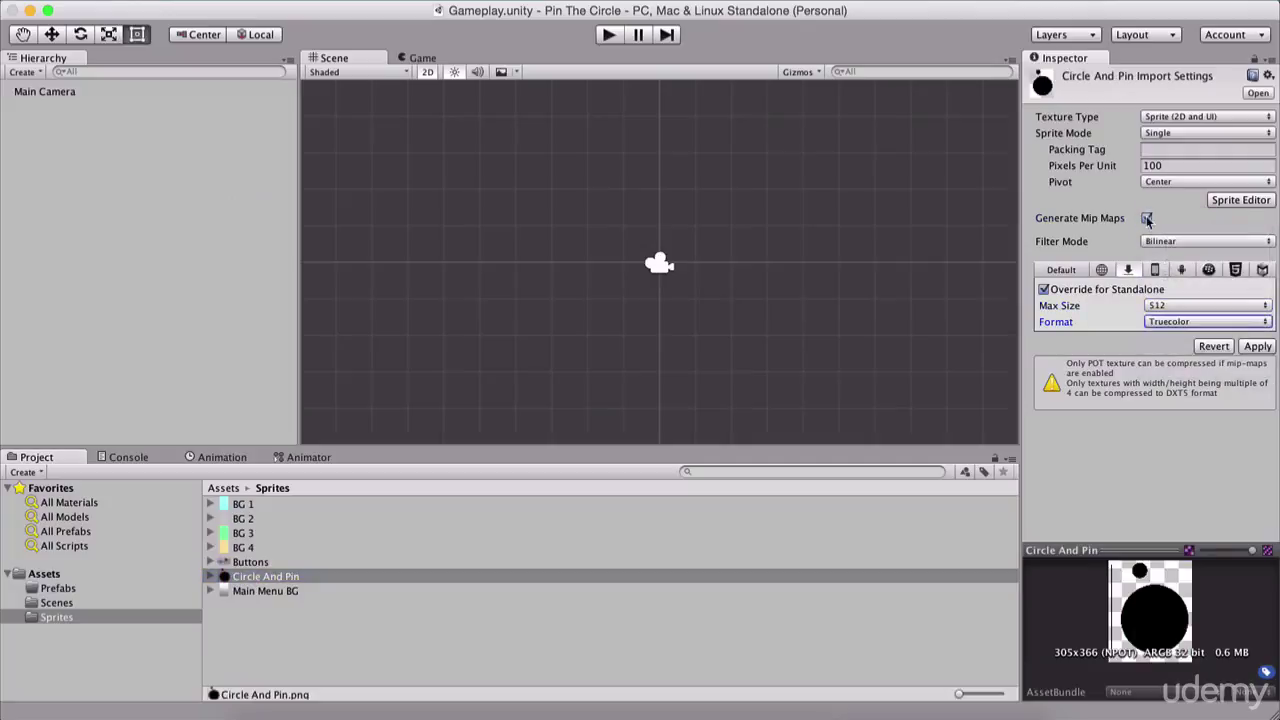
left_click(1146, 218)
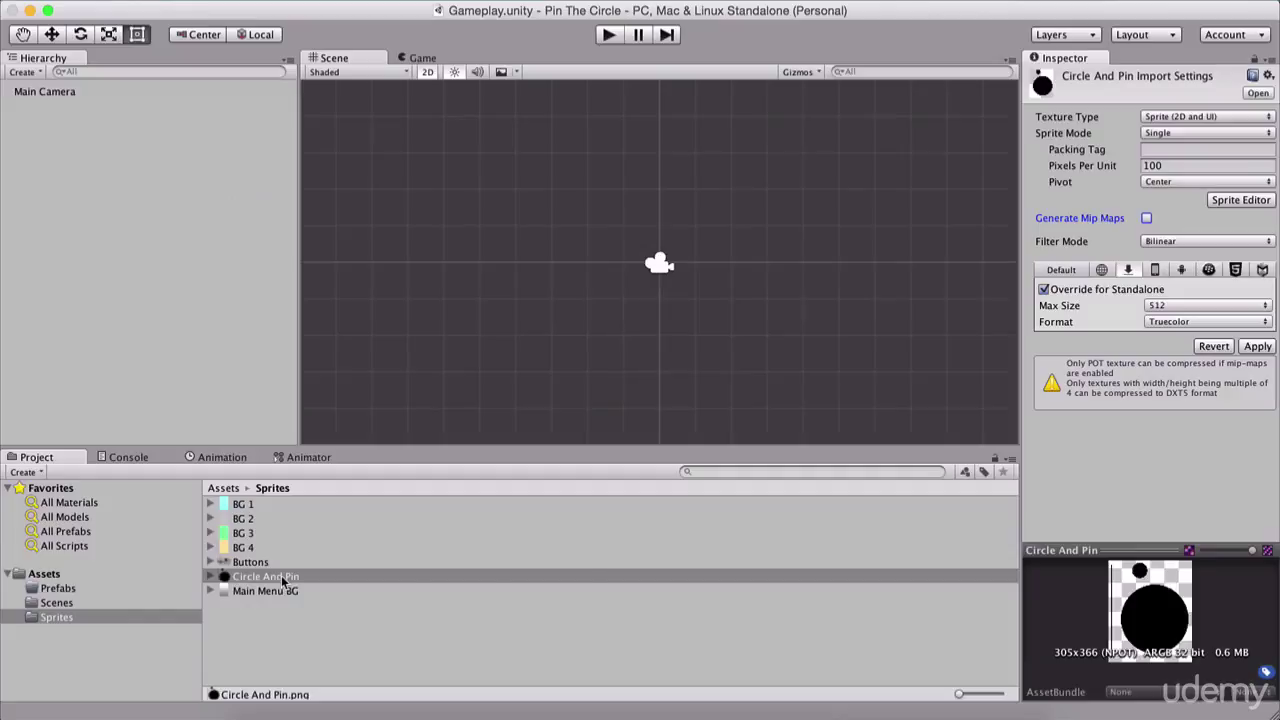
Apply the Multiple sprite mode to the Circle And Pin texture and open it in the Sprite Editor
left_click(1158, 133)
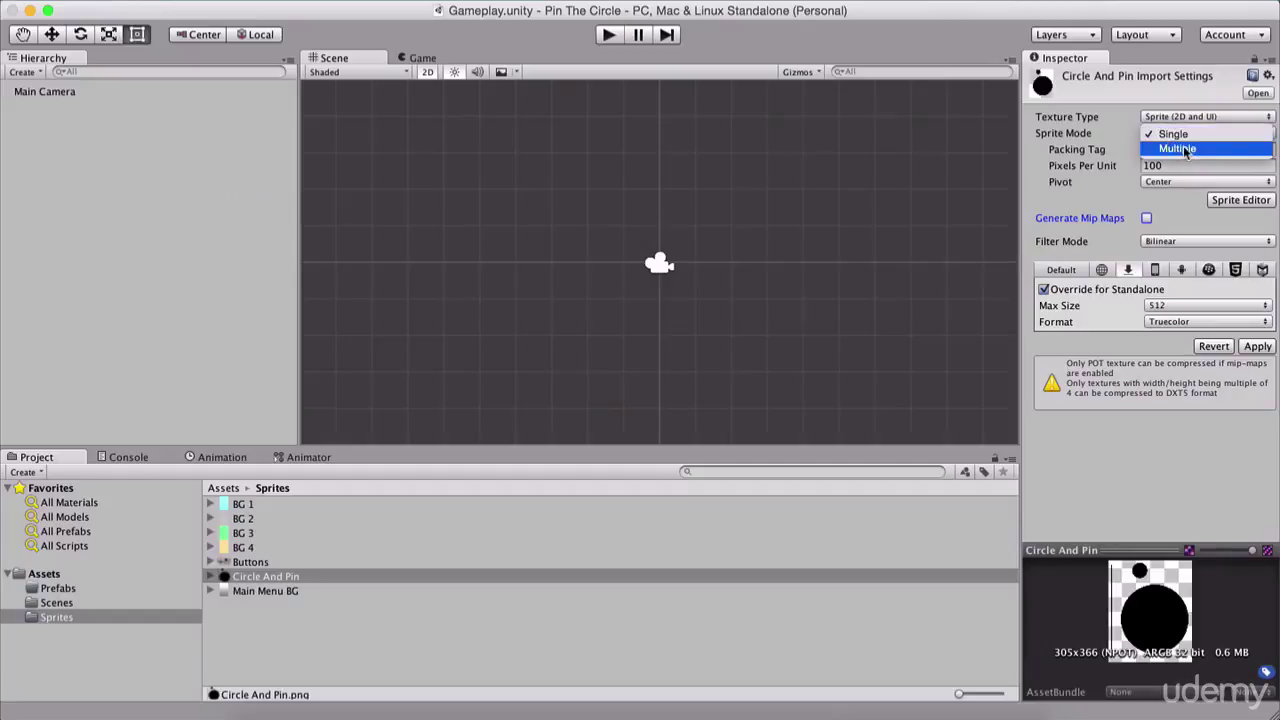
left_click(1186, 150)
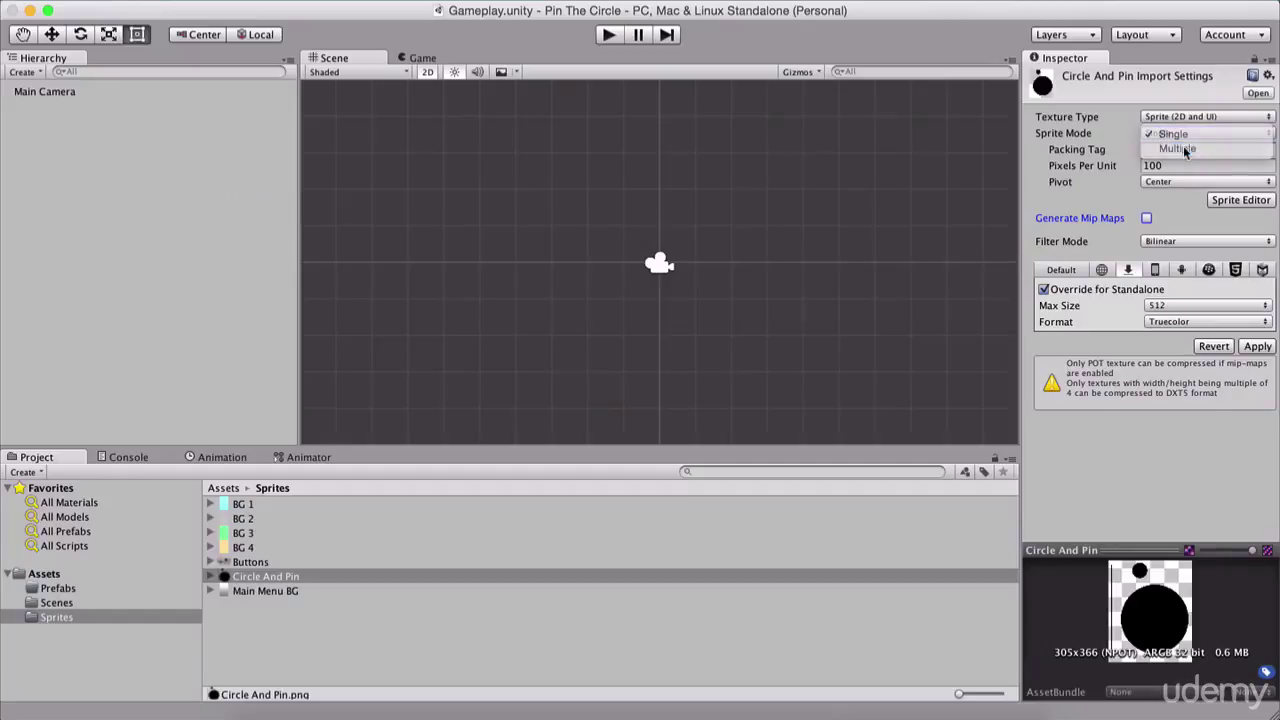
left_click(1258, 331)
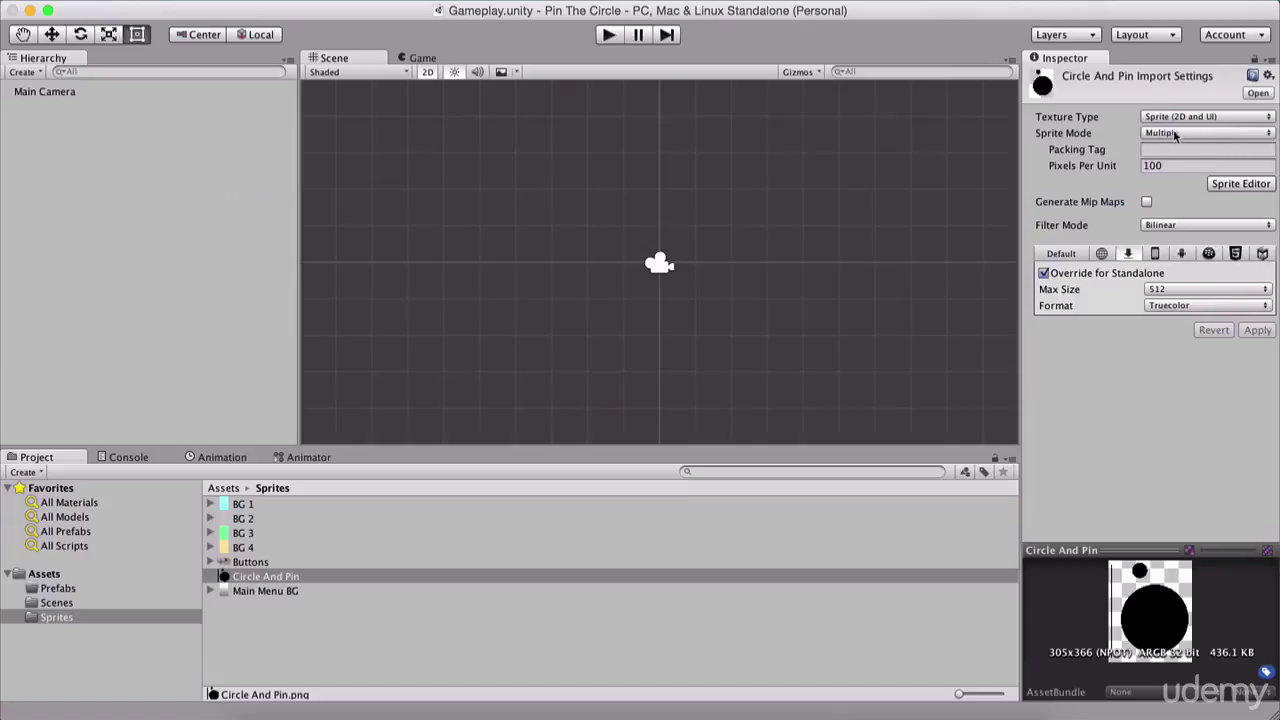
left_click(1240, 184)
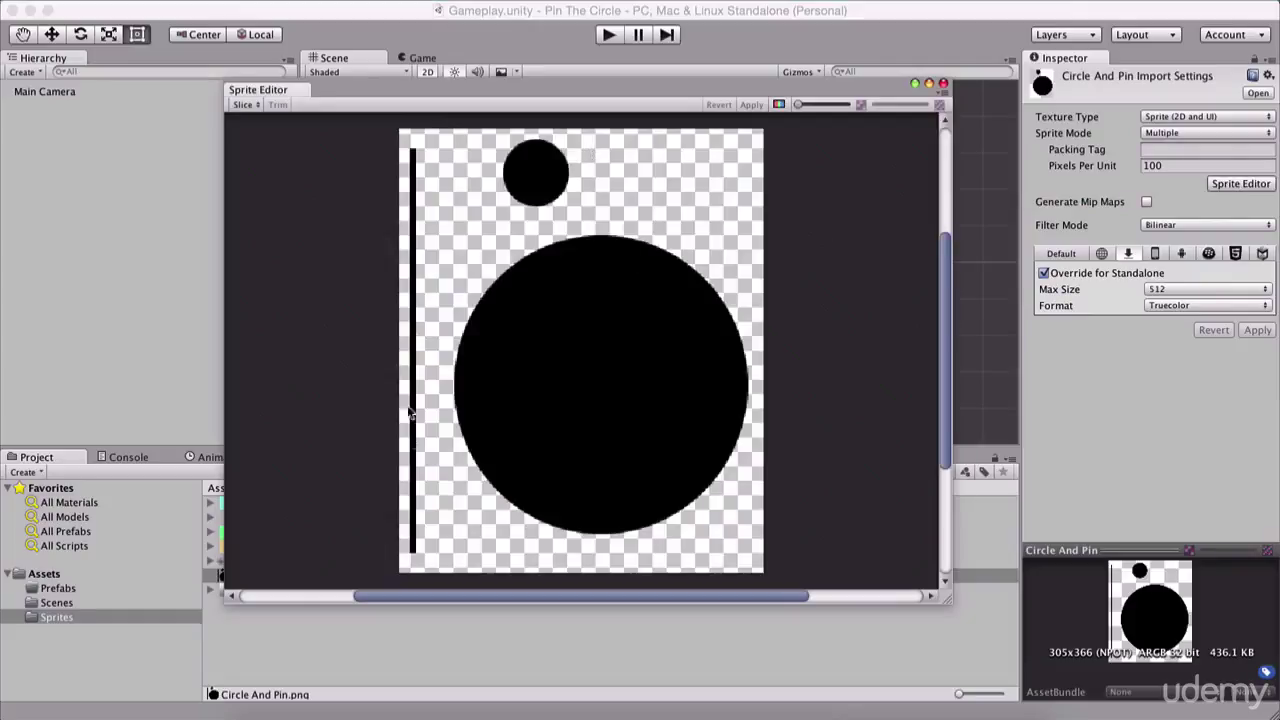
Slice the Circle And Pin texture with Automatic type, Center pivot and the Delete Existing method
left_click(244, 105)
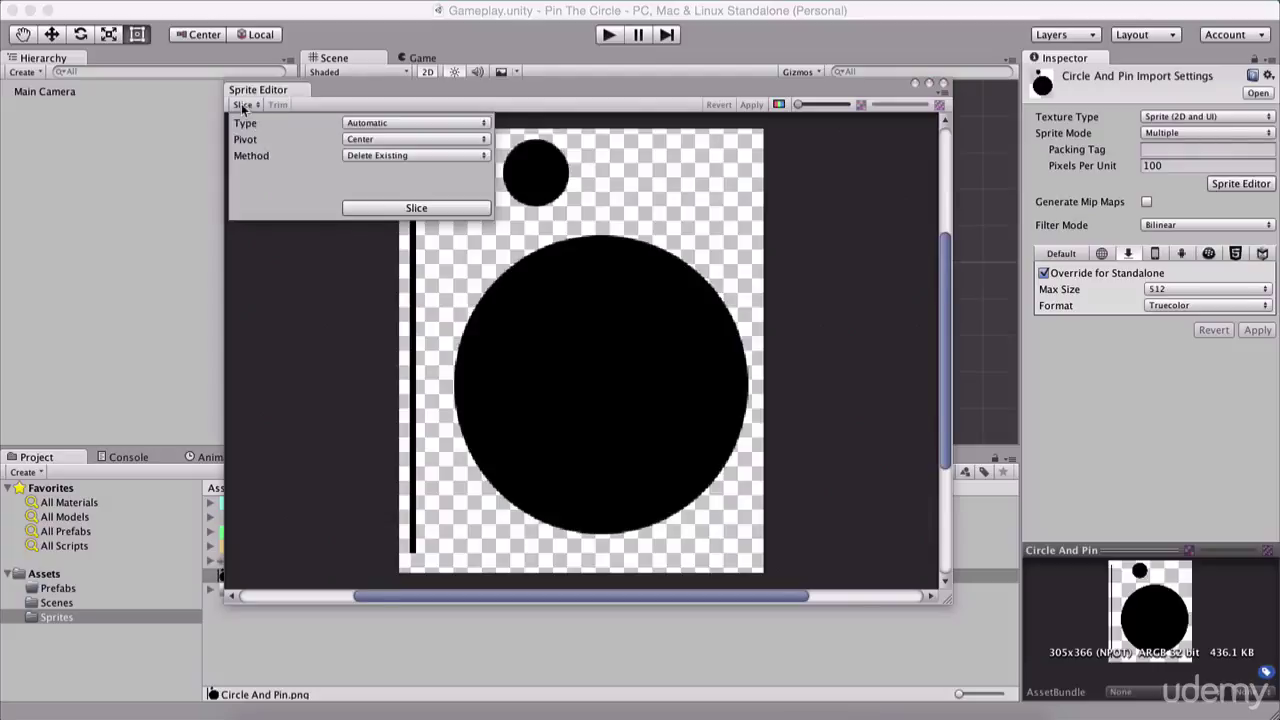
left_click(437, 210)
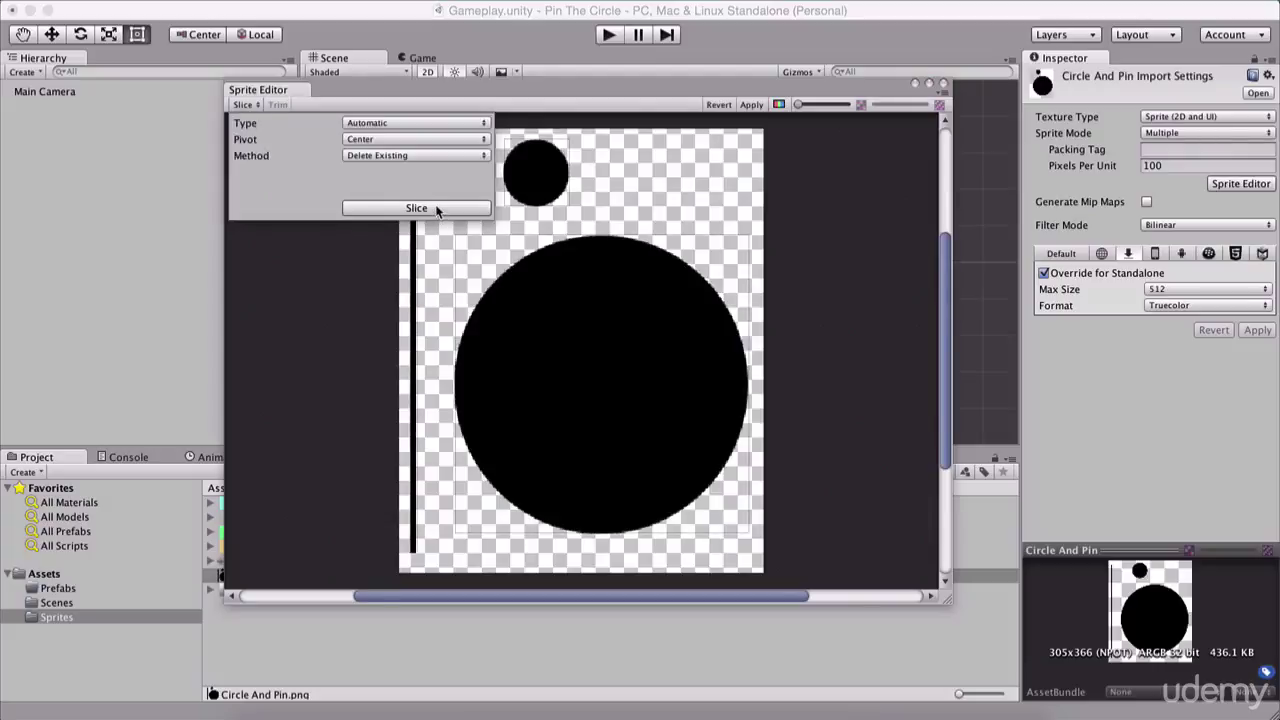
left_click(829, 172)
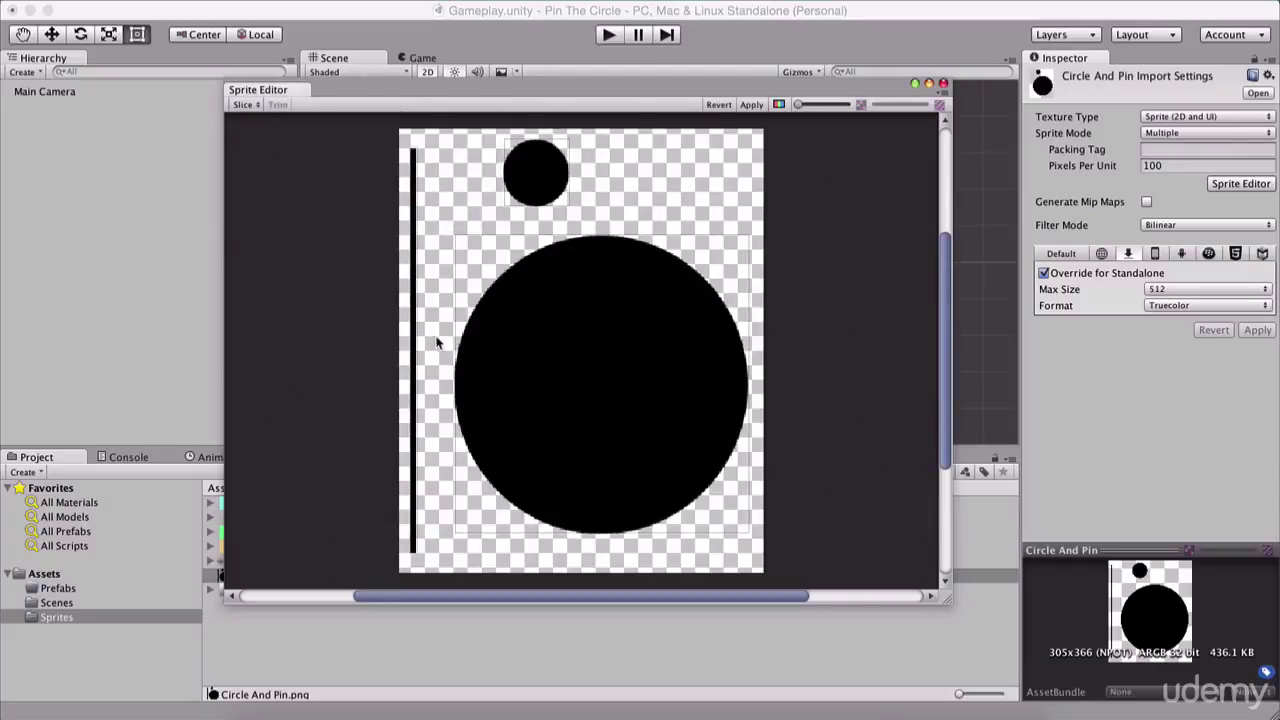
Name the large circle's sprite slice Cirle
left_click(535, 178)
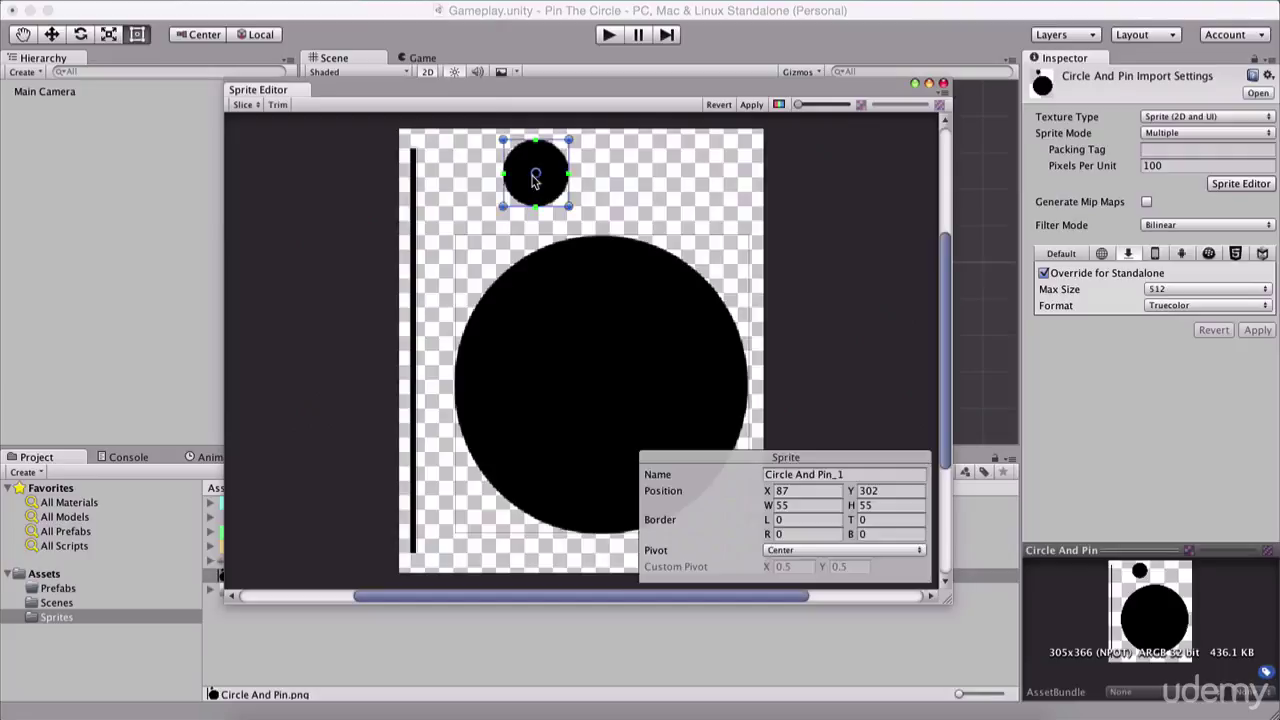
left_click(563, 302)
left_click(868, 474)
type("Ci")
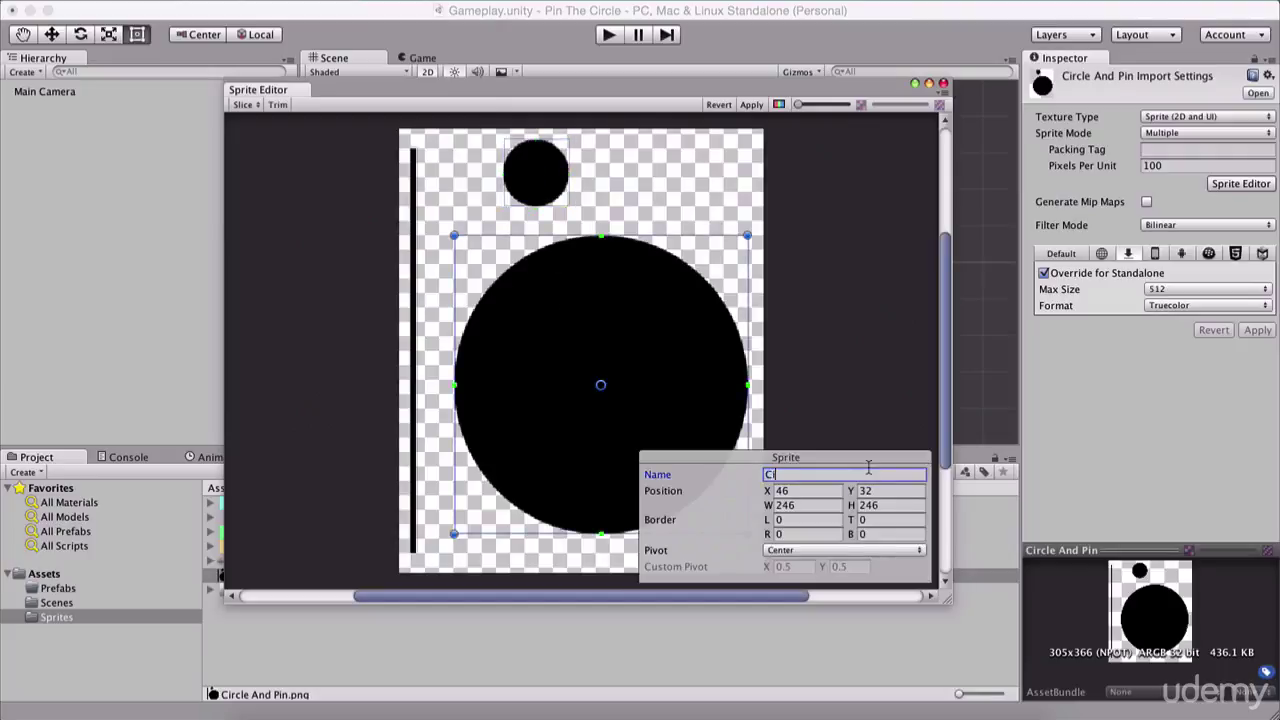
type("rcle")
Name the small circle's sprite slice Needle Head
left_click(548, 188)
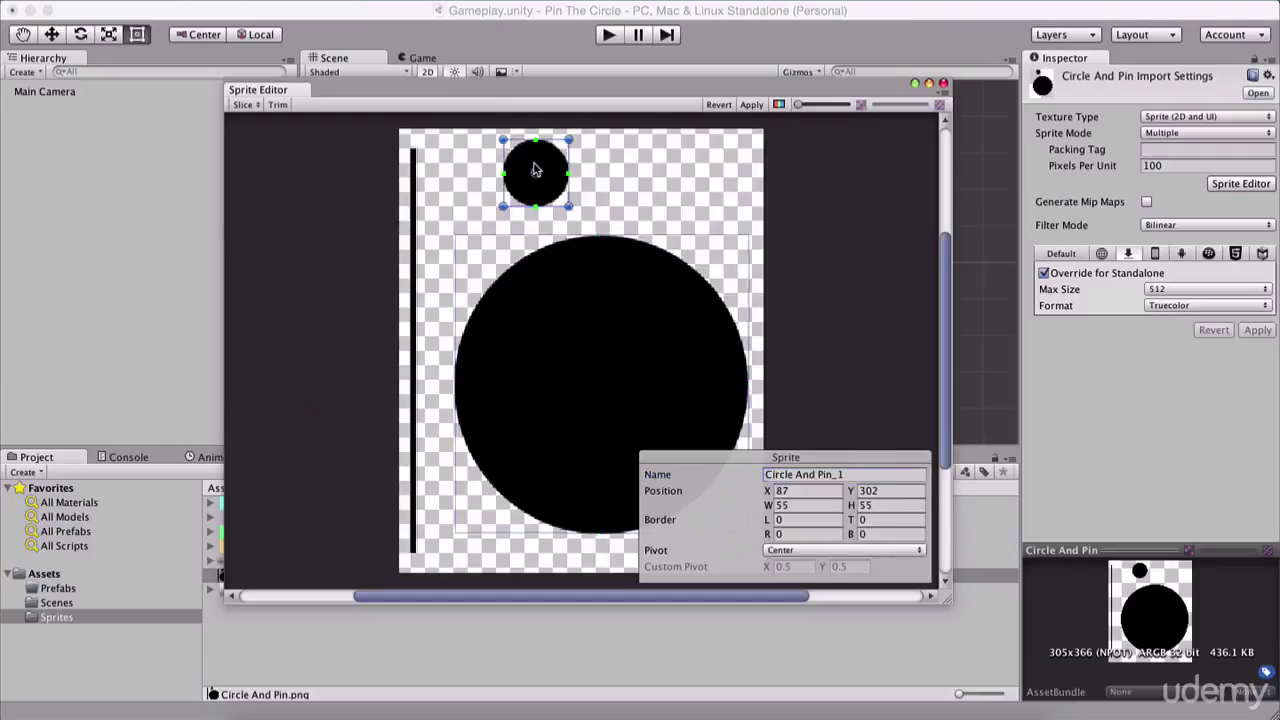
left_click(866, 474)
type("Ne")
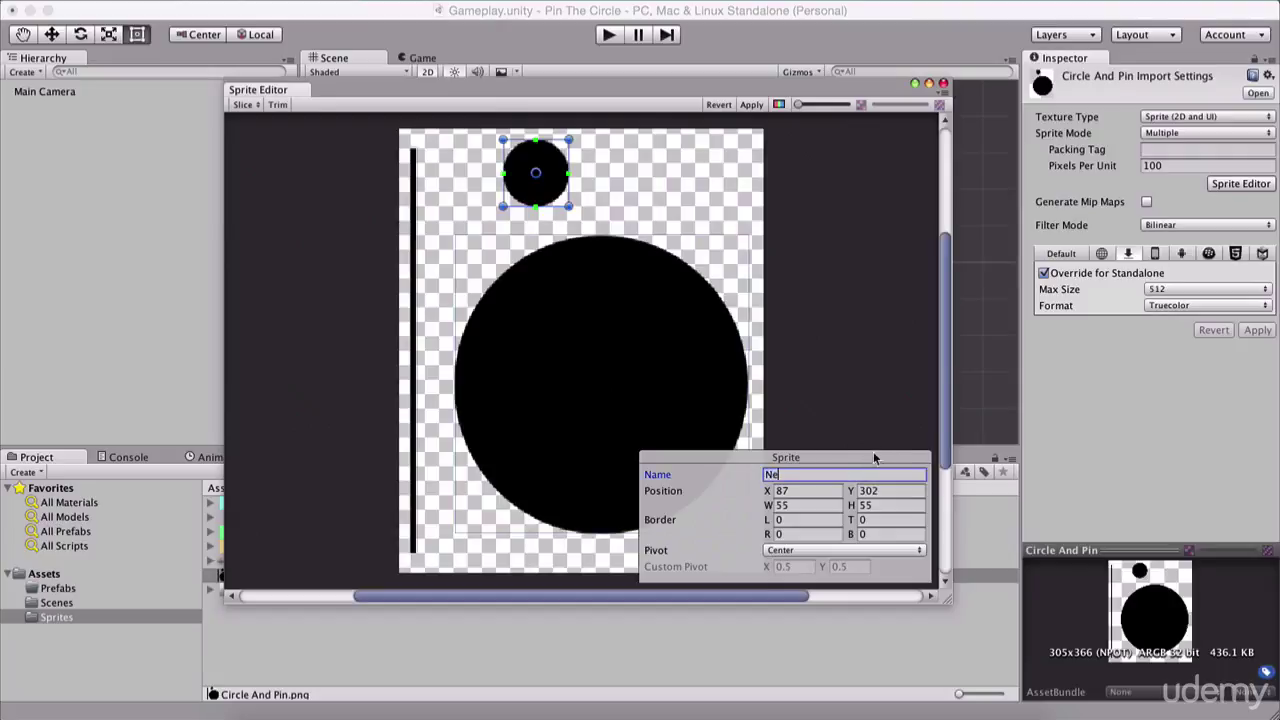
type("edle Head")
Name the thin vertical bar's slice Needle Body, then apply the slicing and close the Sprite Editor
left_click(420, 210)
left_click(414, 202)
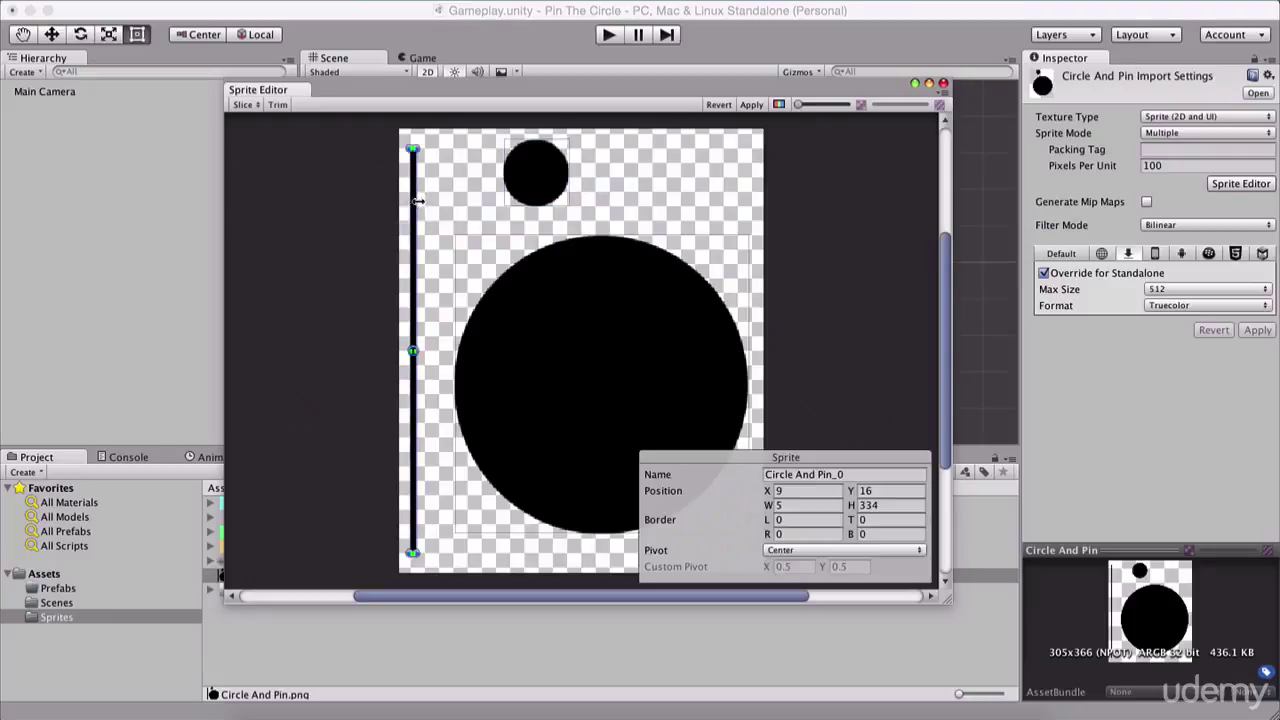
left_click(908, 477)
type("N")
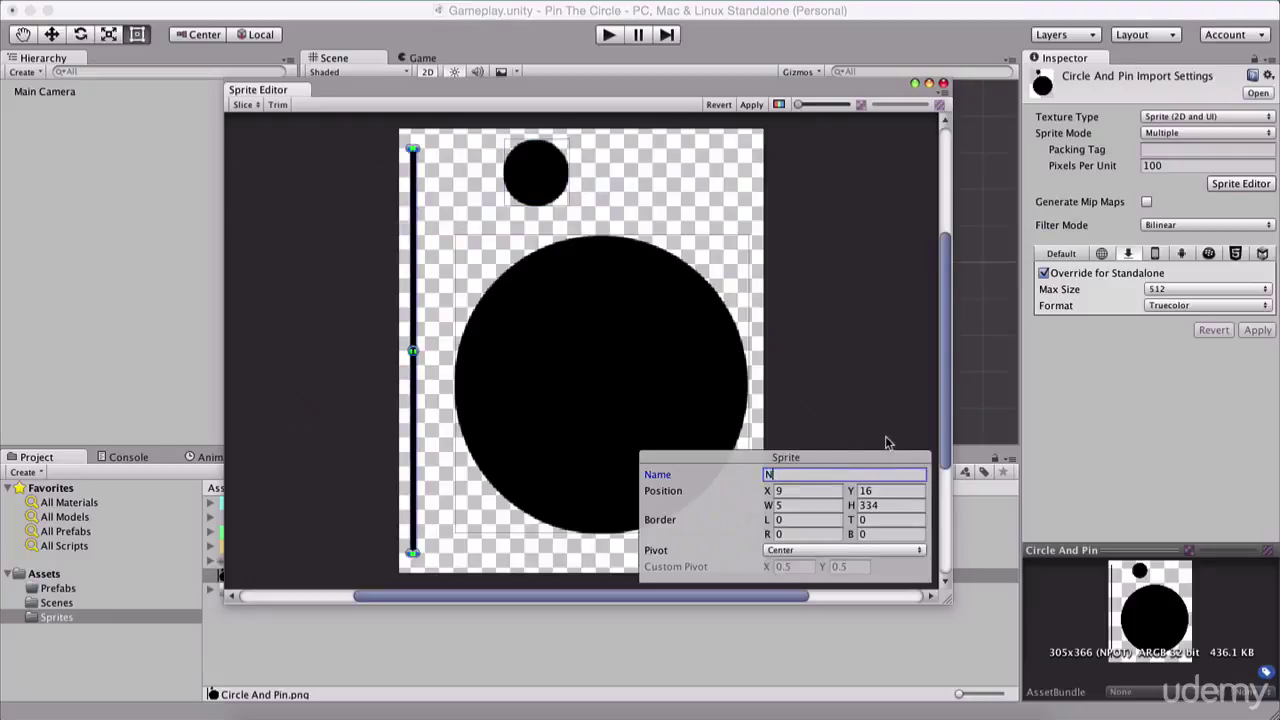
type("eedle Body")
left_click(750, 106)
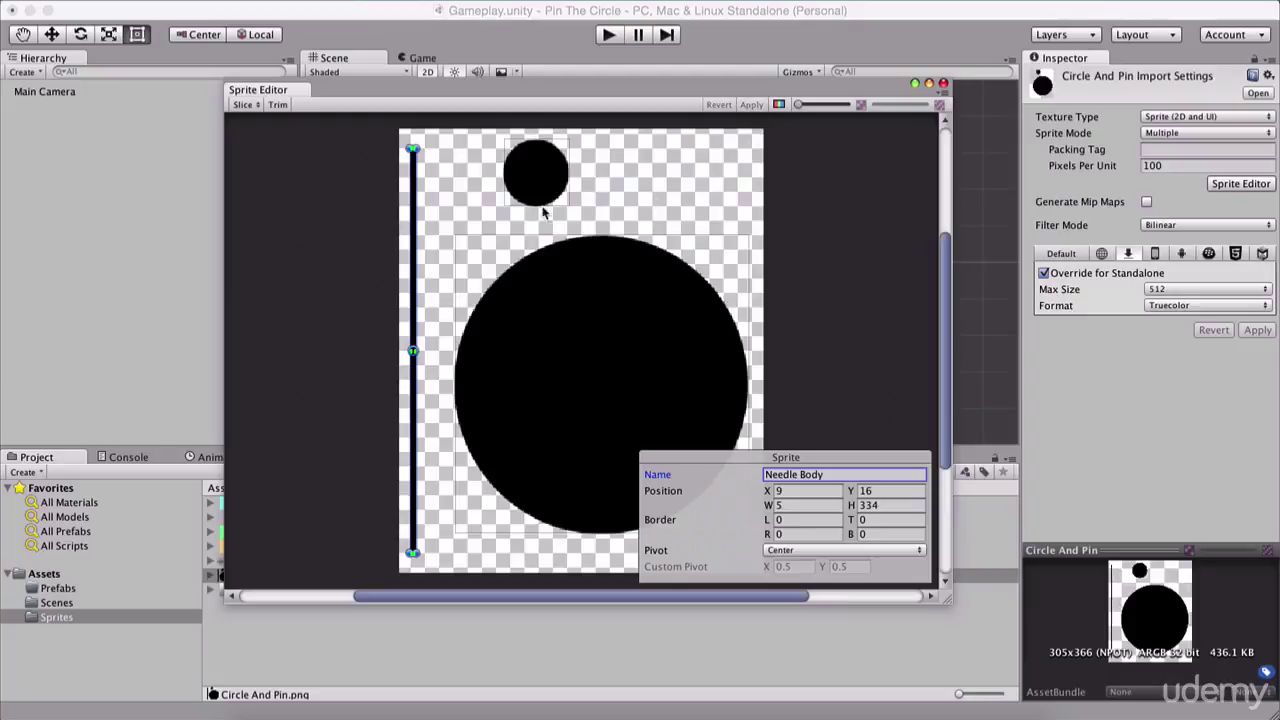
left_click(942, 85)
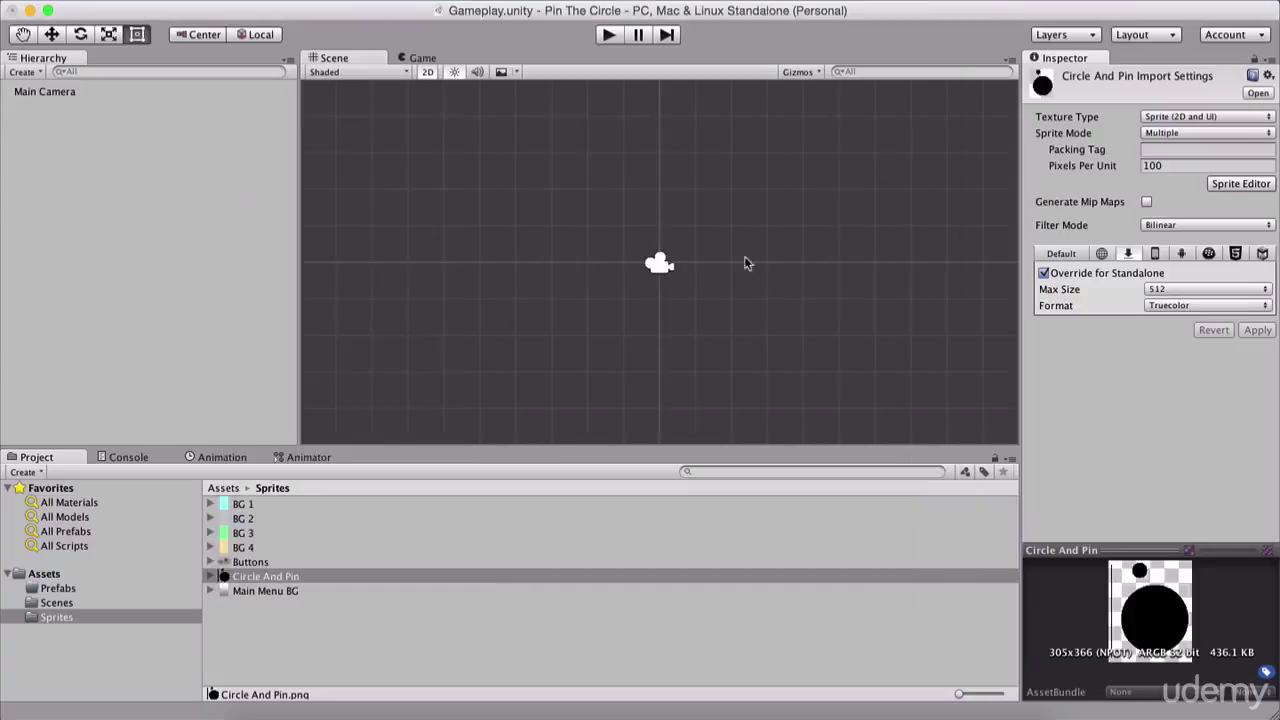
Place the Cirle sprite from Circle And Pin in the scene beside the camera and add a Circle Collider 2D to it
left_click(210, 577)
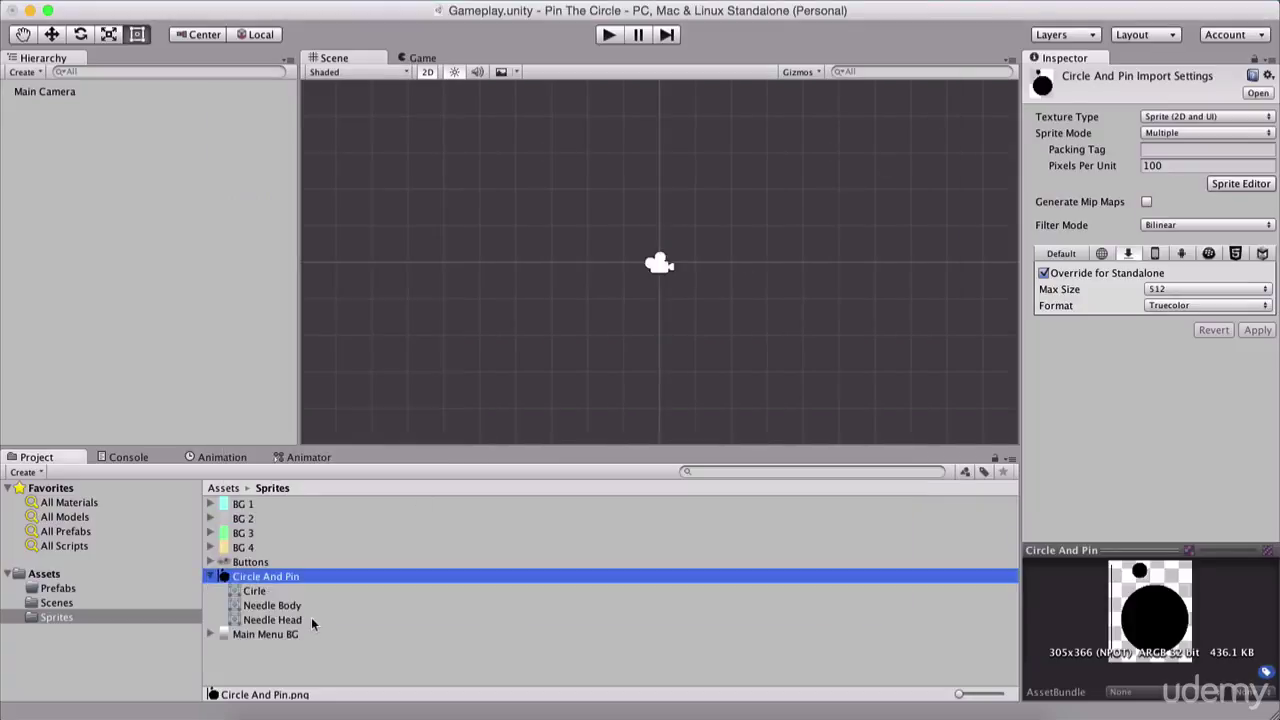
left_click_drag(238, 594, 580, 271)
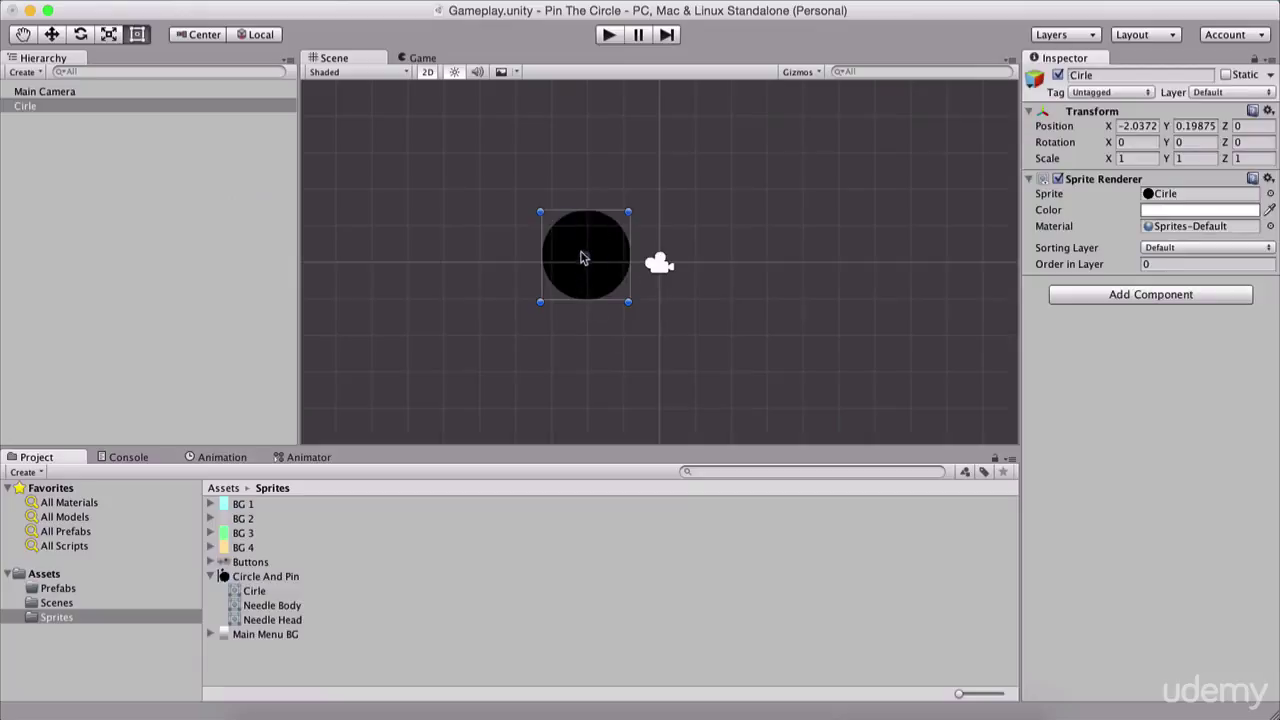
left_click(1138, 298)
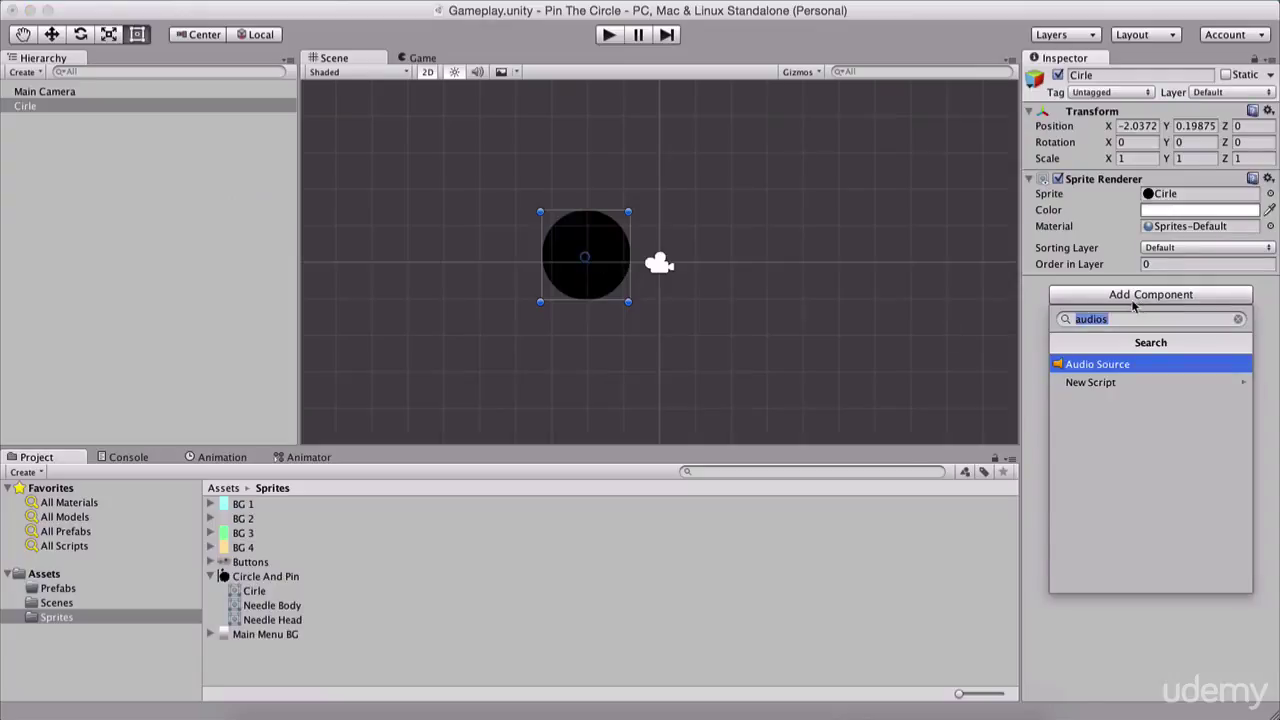
type("b")
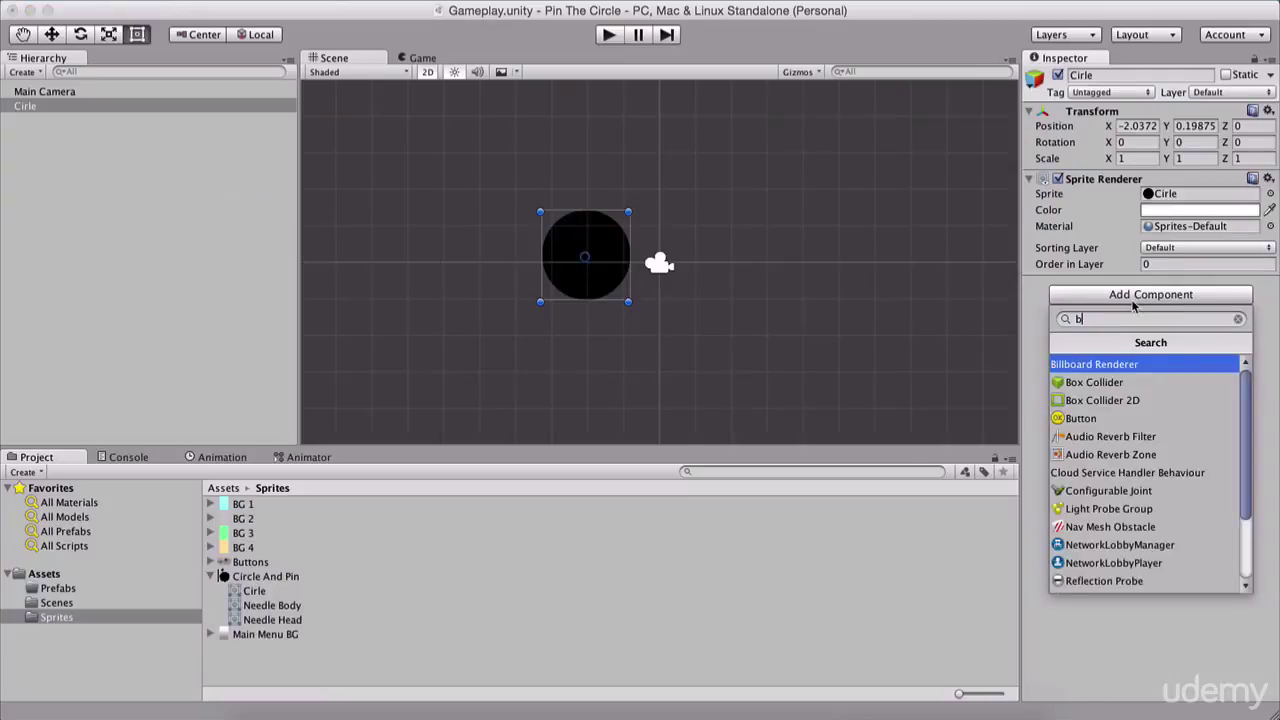
key("BackSpace")
type("cir")
left_click(1143, 364)
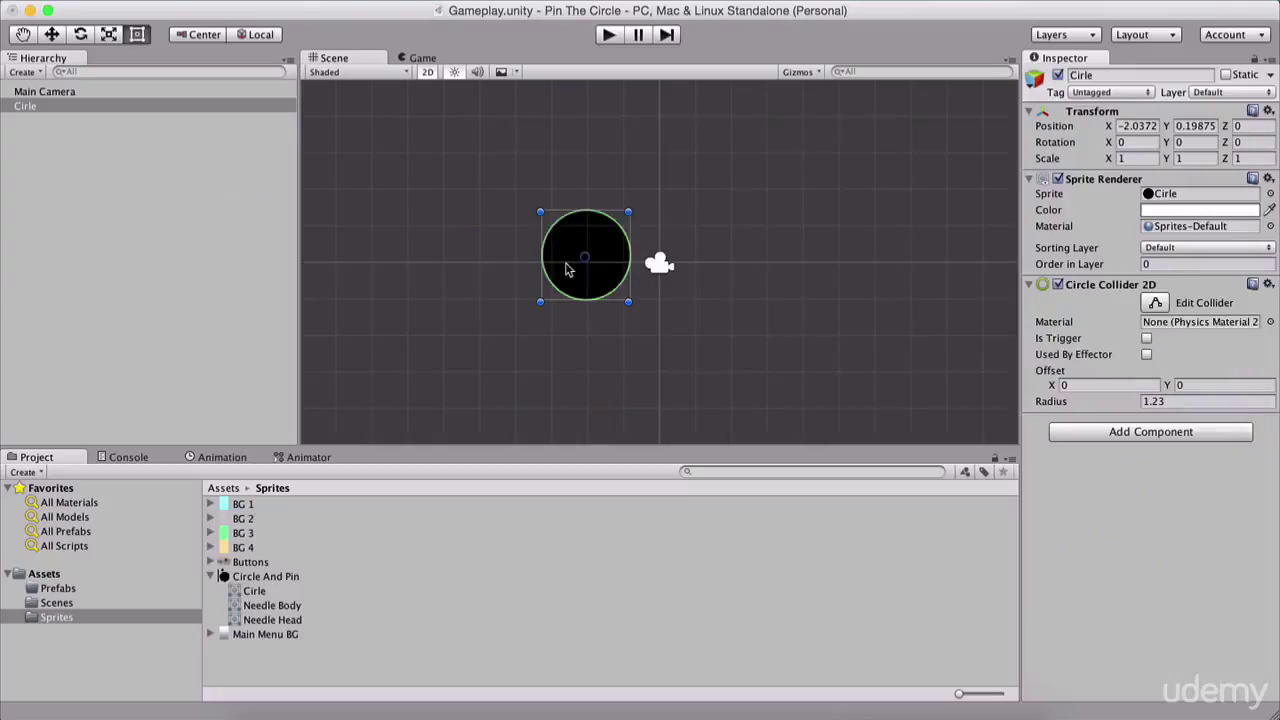
Show the contents of the Prefabs folder and delete the Cirle object from the scene
left_click(233, 488)
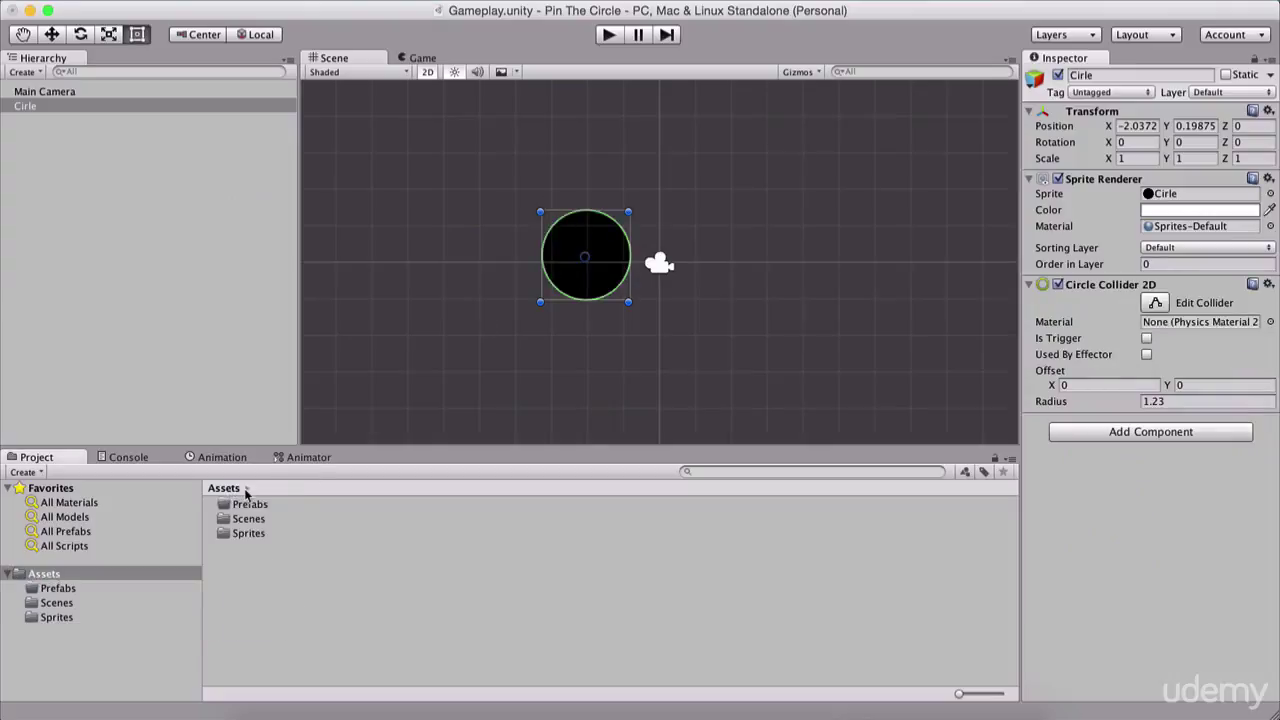
left_click(256, 504)
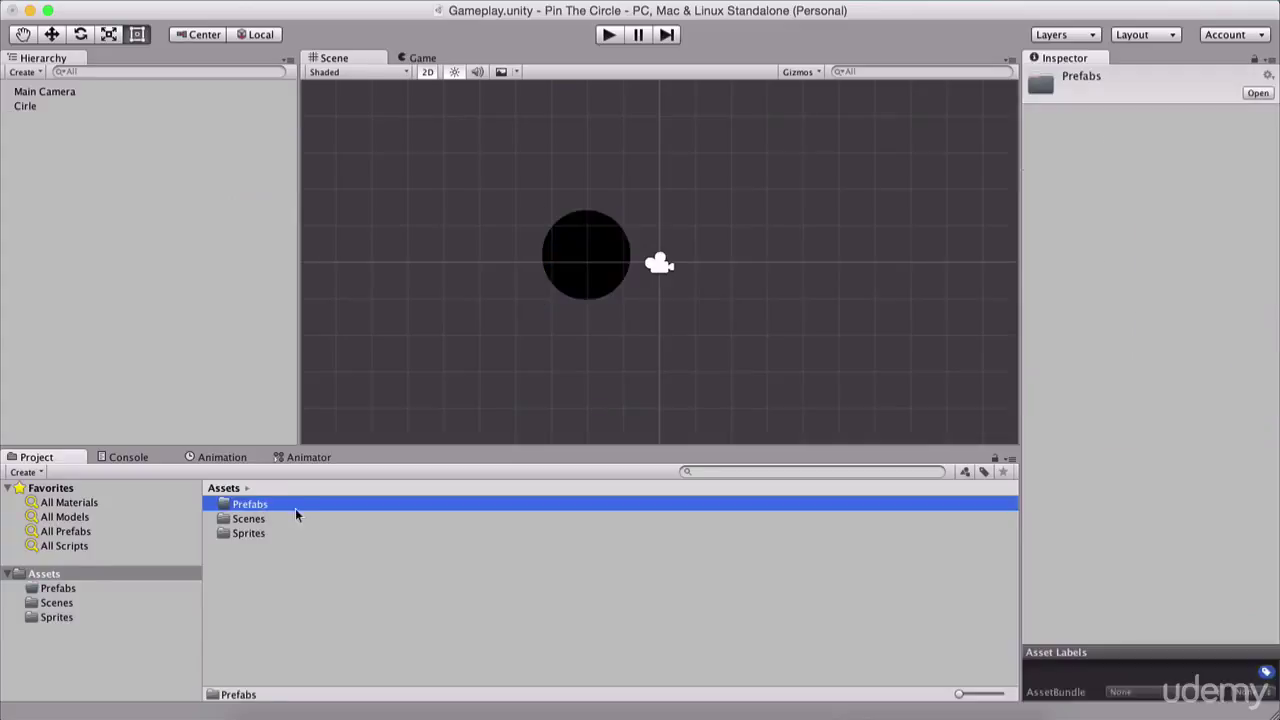
double_click(287, 505)
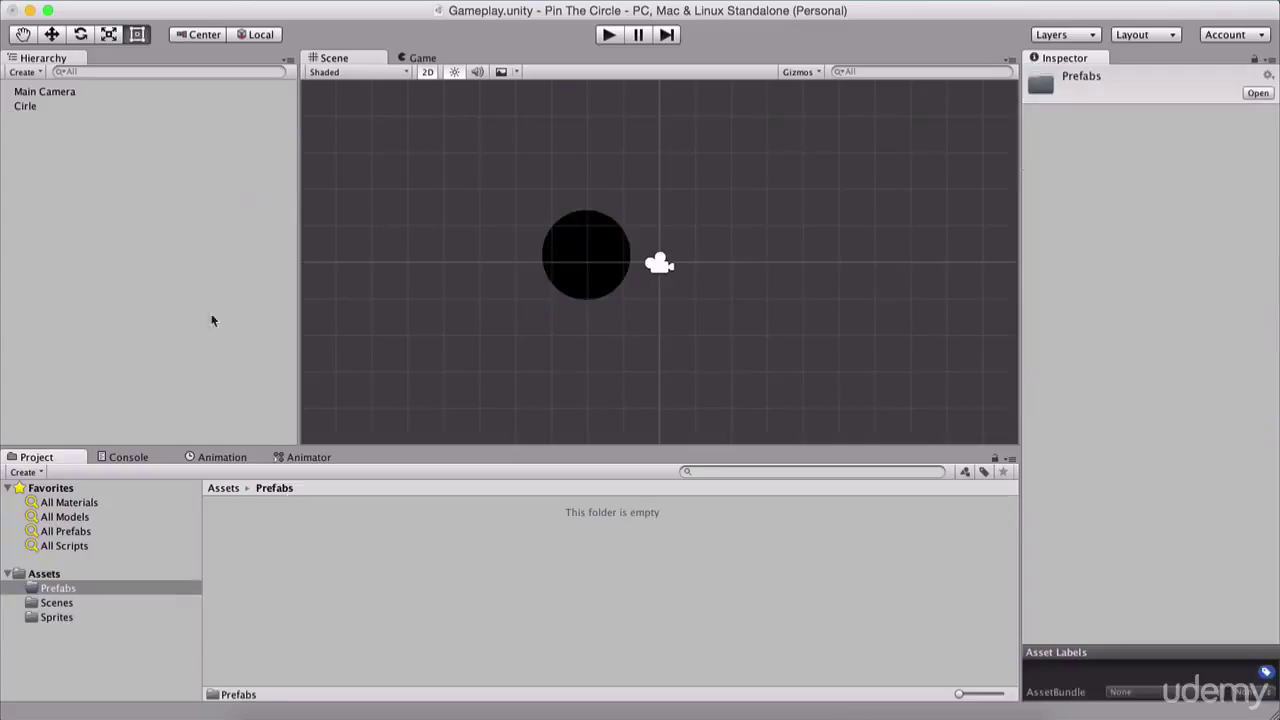
left_click(32, 107)
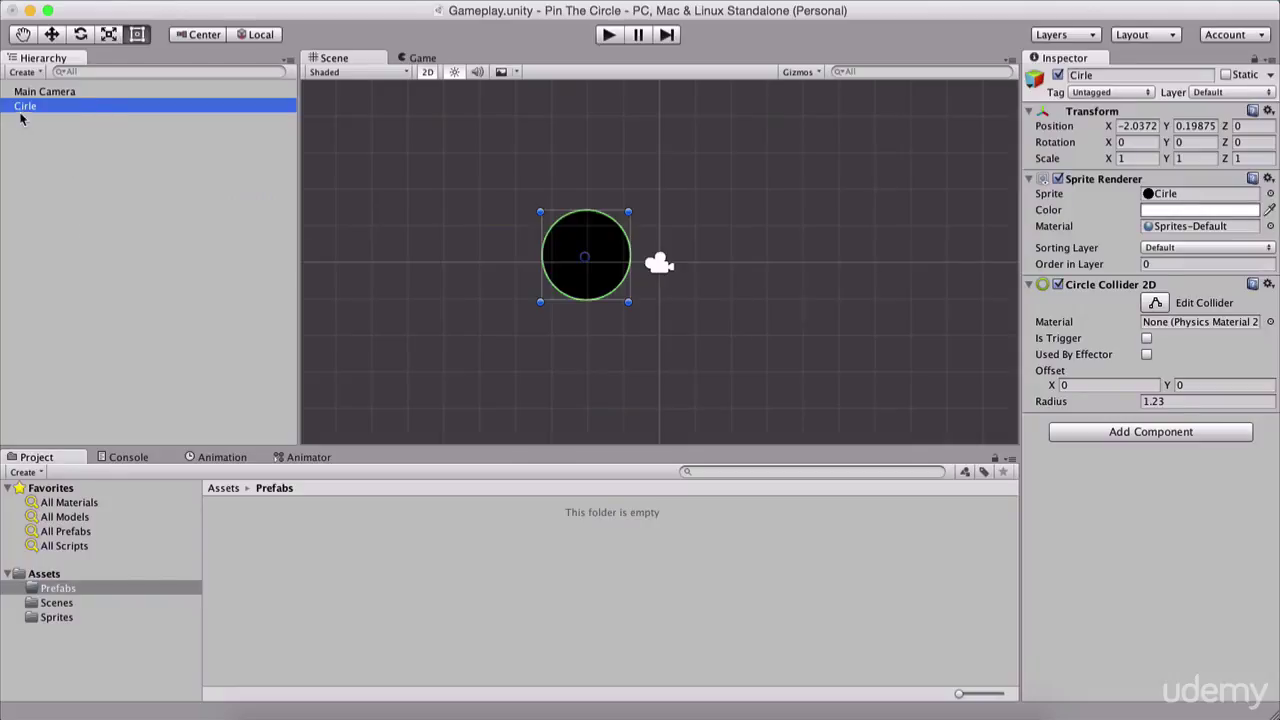
left_click(62, 156)
left_click(40, 110)
key("Delete")
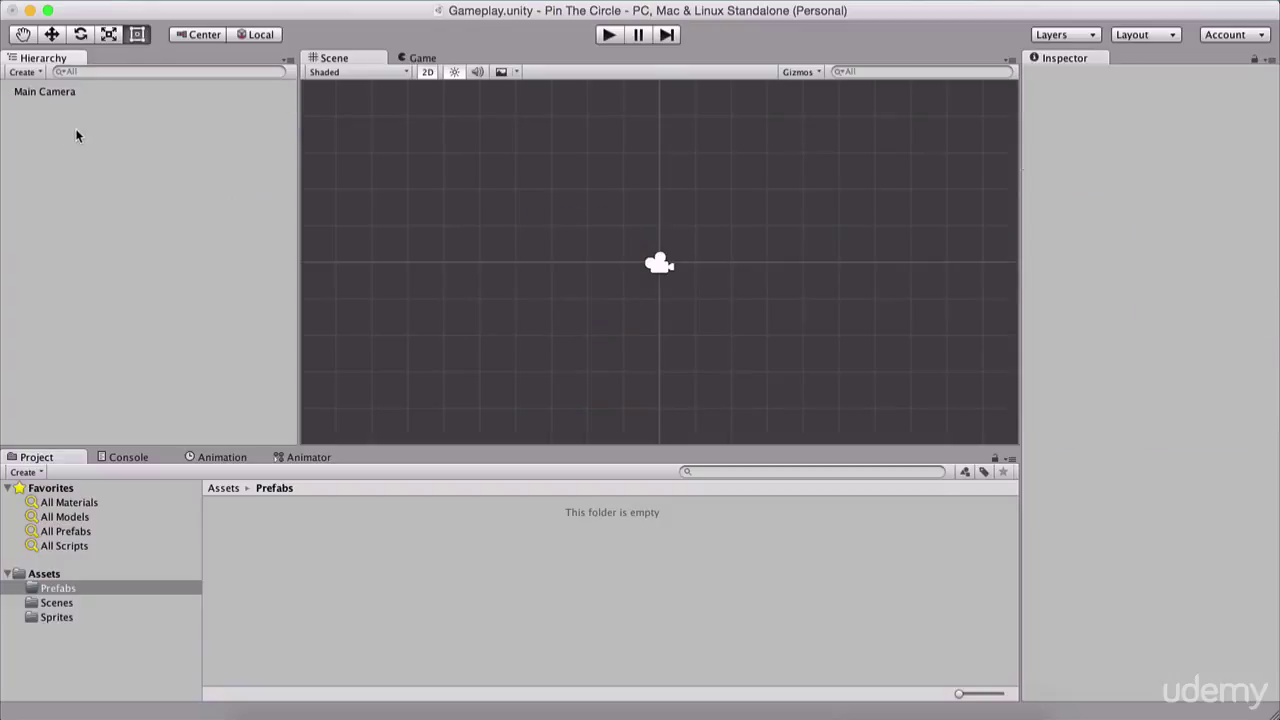
Place the Cirle sprite from the Sprites folder in the scene again and give it a Circle Collider 2D
left_click(222, 488)
double_click(251, 532)
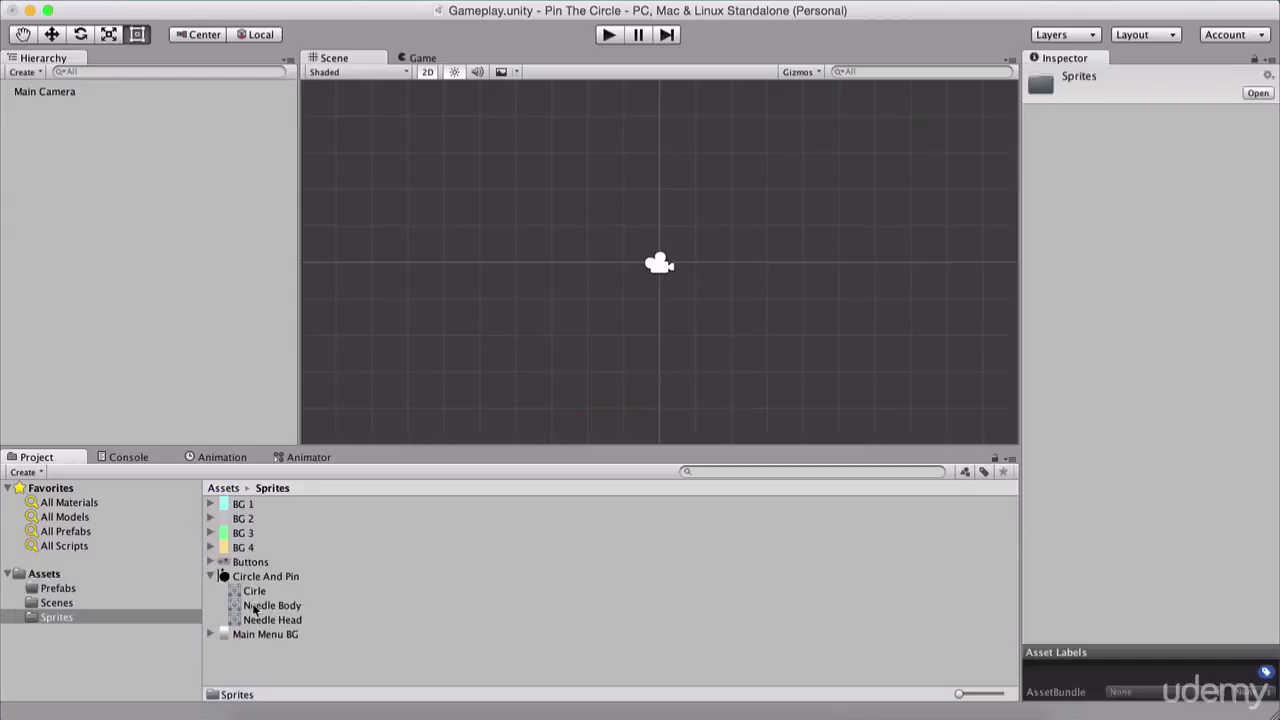
left_click_drag(248, 594, 543, 274)
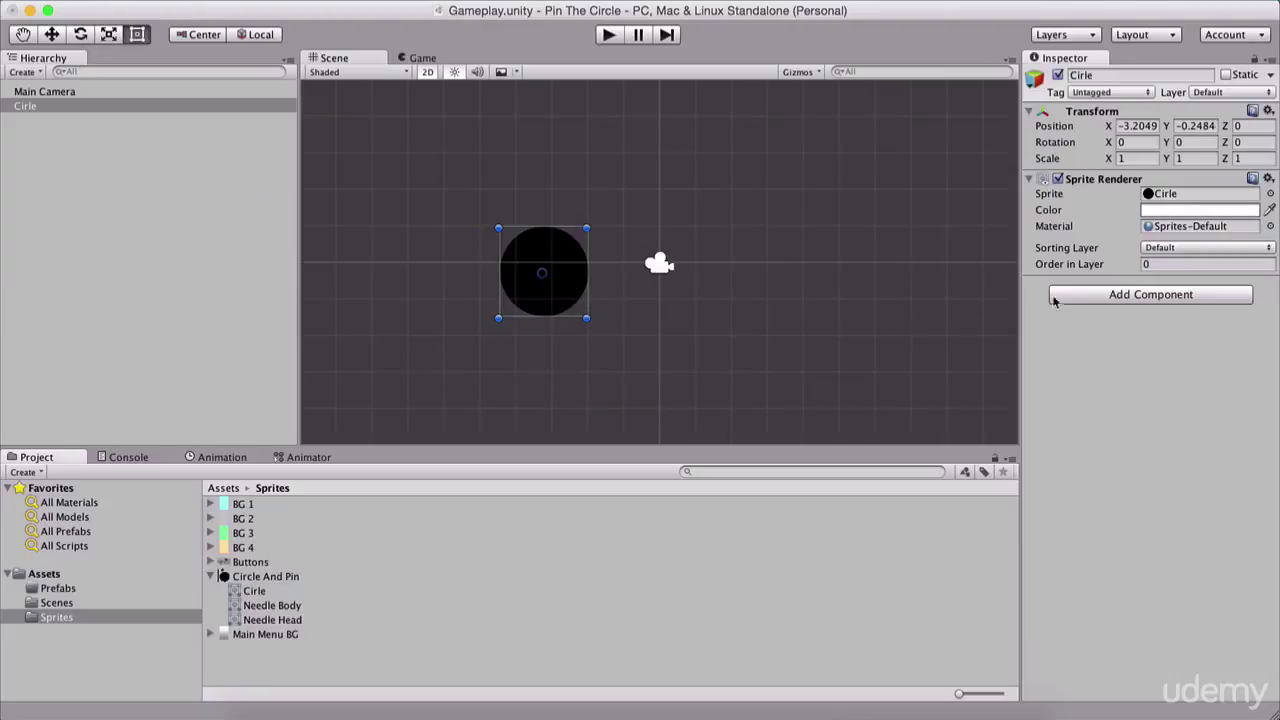
left_click(1165, 300)
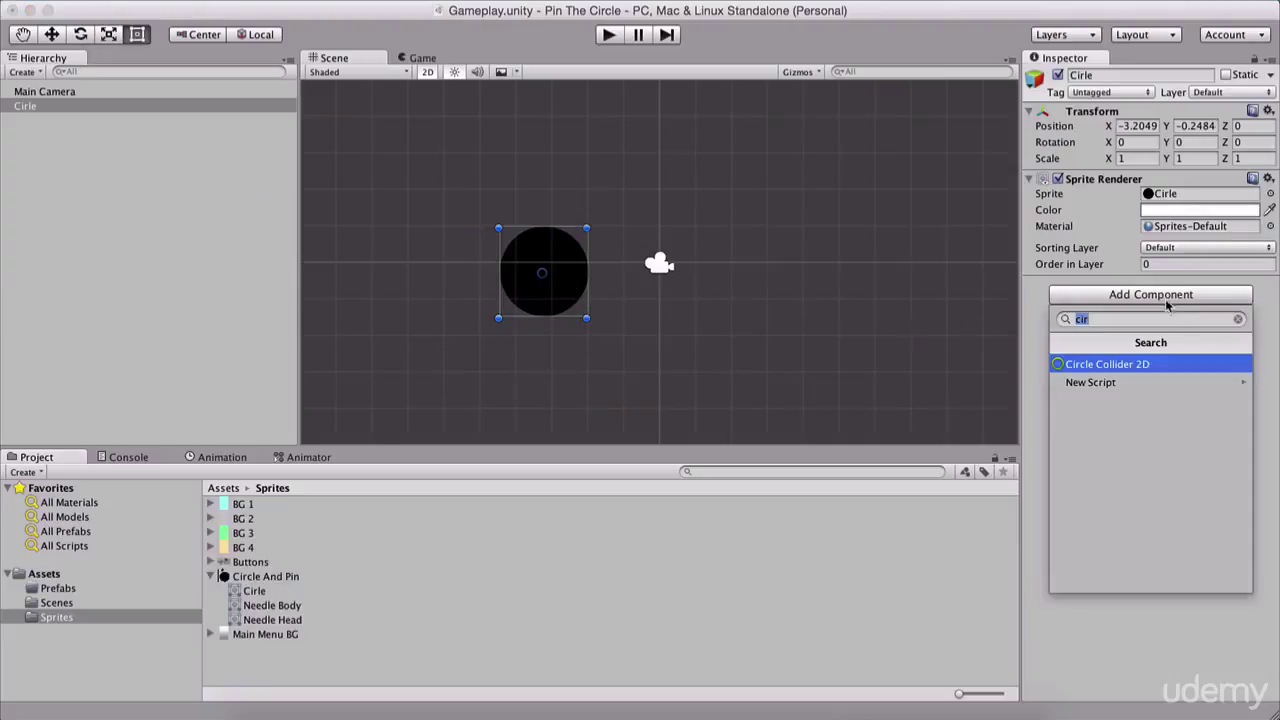
left_click(1129, 368)
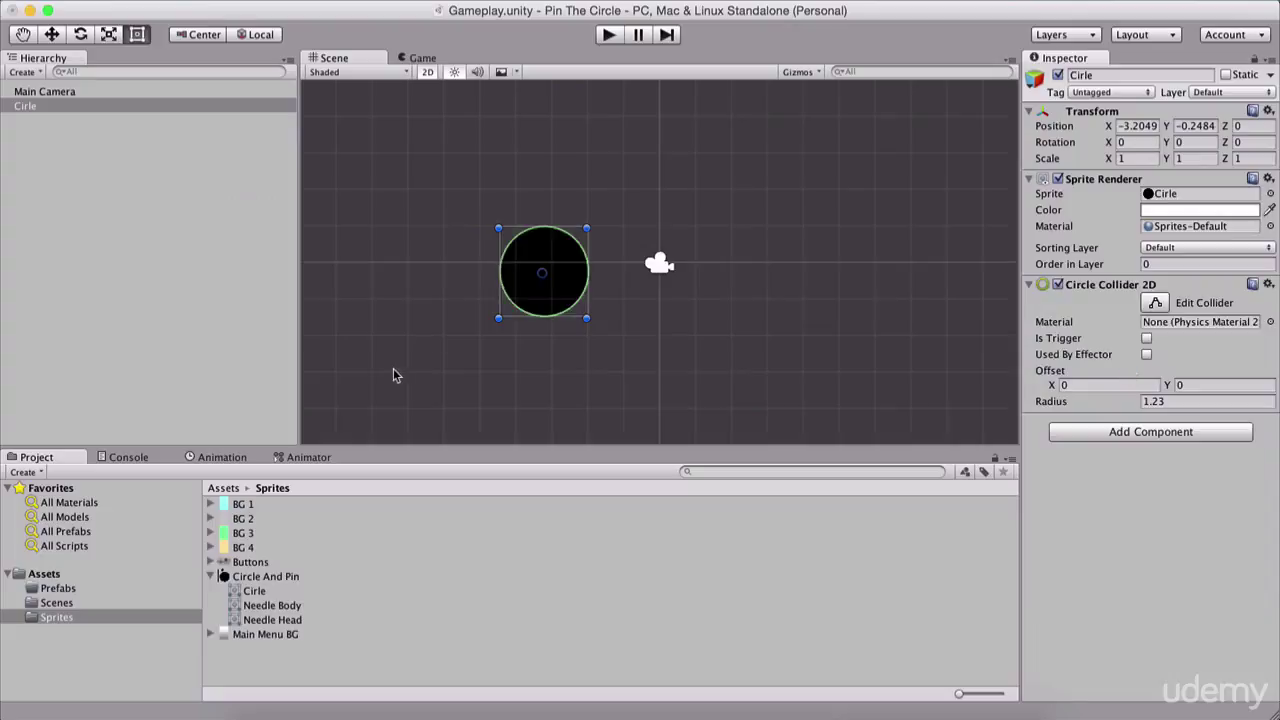
Save the Cirle object as a prefab in the Prefabs folder and delete it from the scene
left_click(220, 488)
double_click(243, 505)
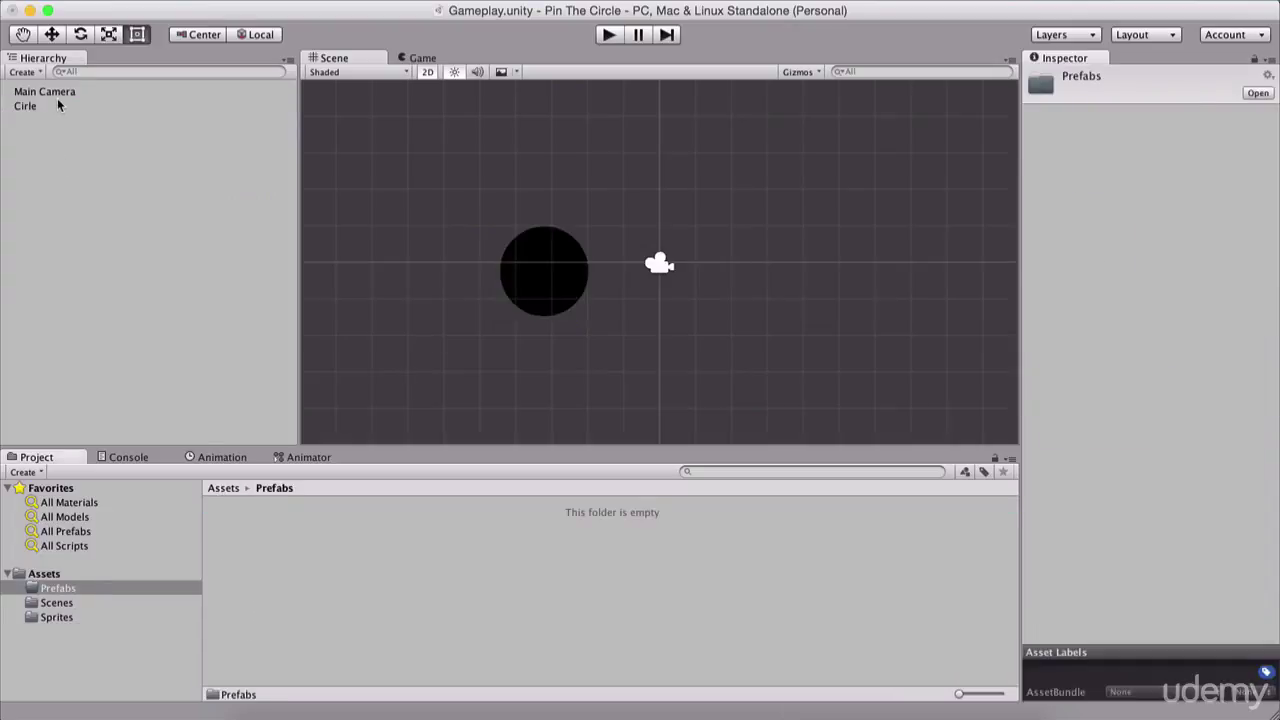
left_click(30, 105)
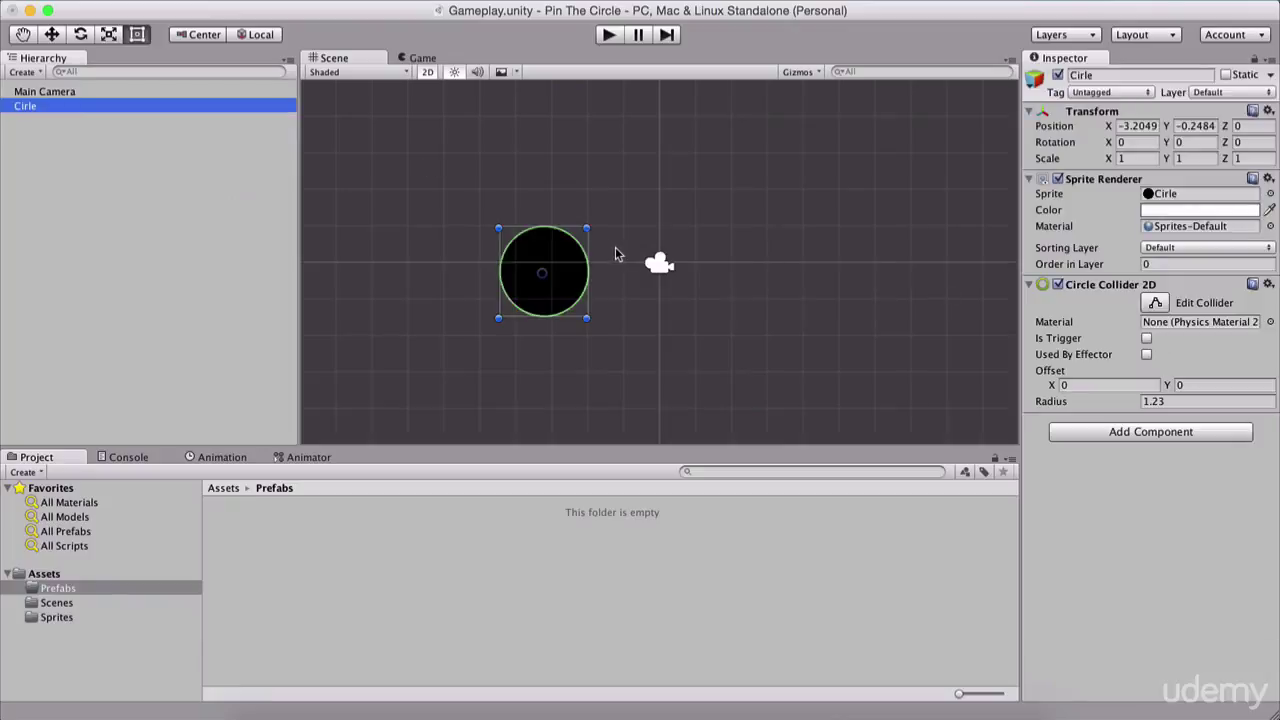
left_click_drag(88, 108, 549, 635)
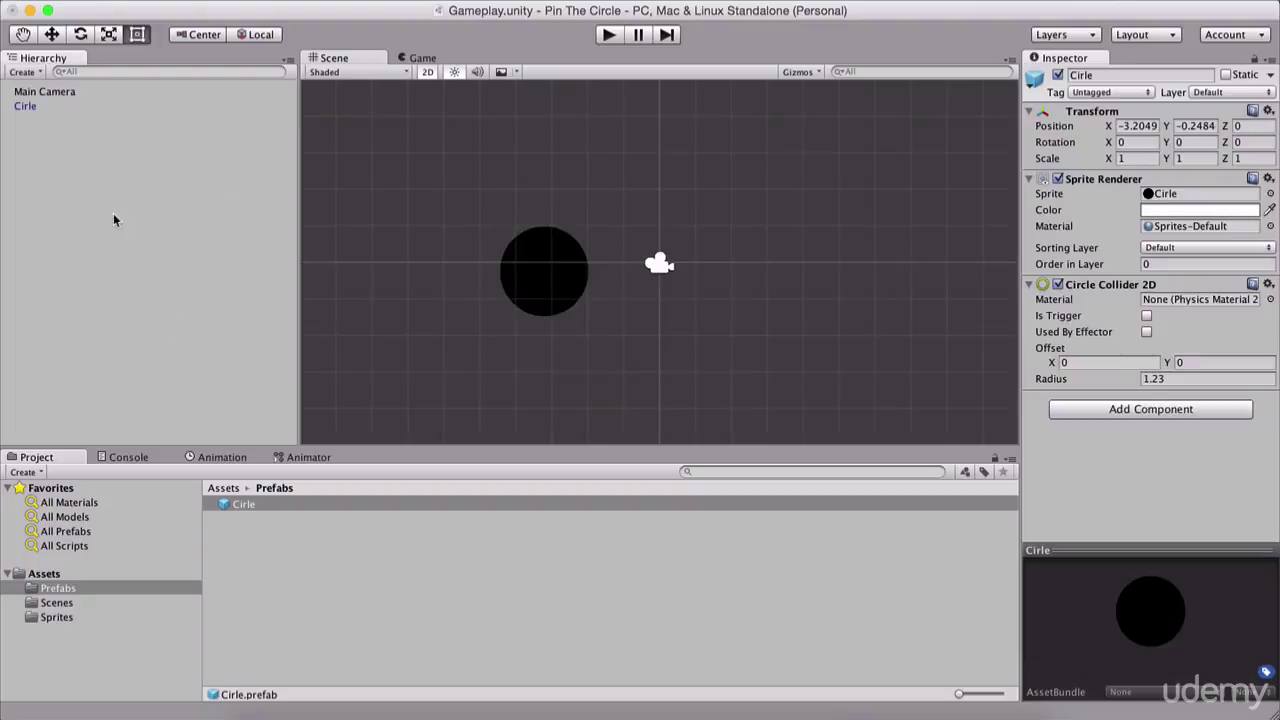
left_click(45, 108)
key("Delete")
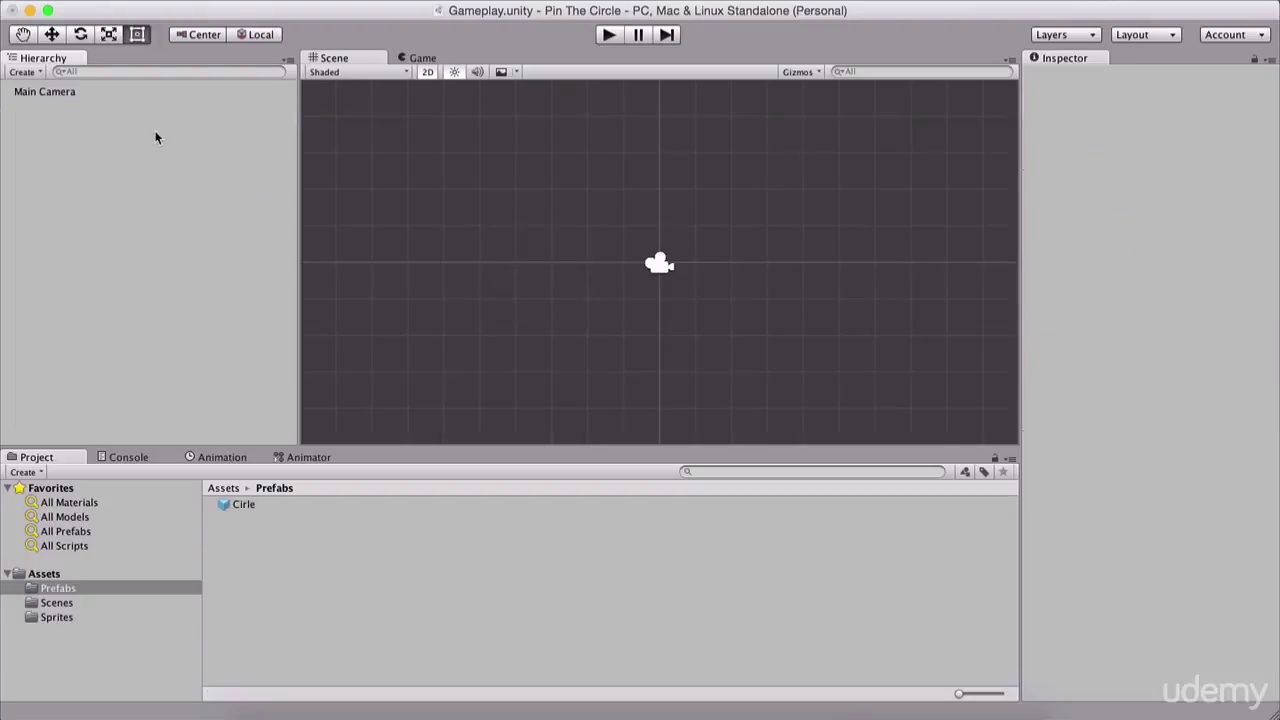
Place the Cirle prefab in the scene, enable Is Trigger on its Circle Collider 2D and apply the change to the prefab
left_click(225, 507)
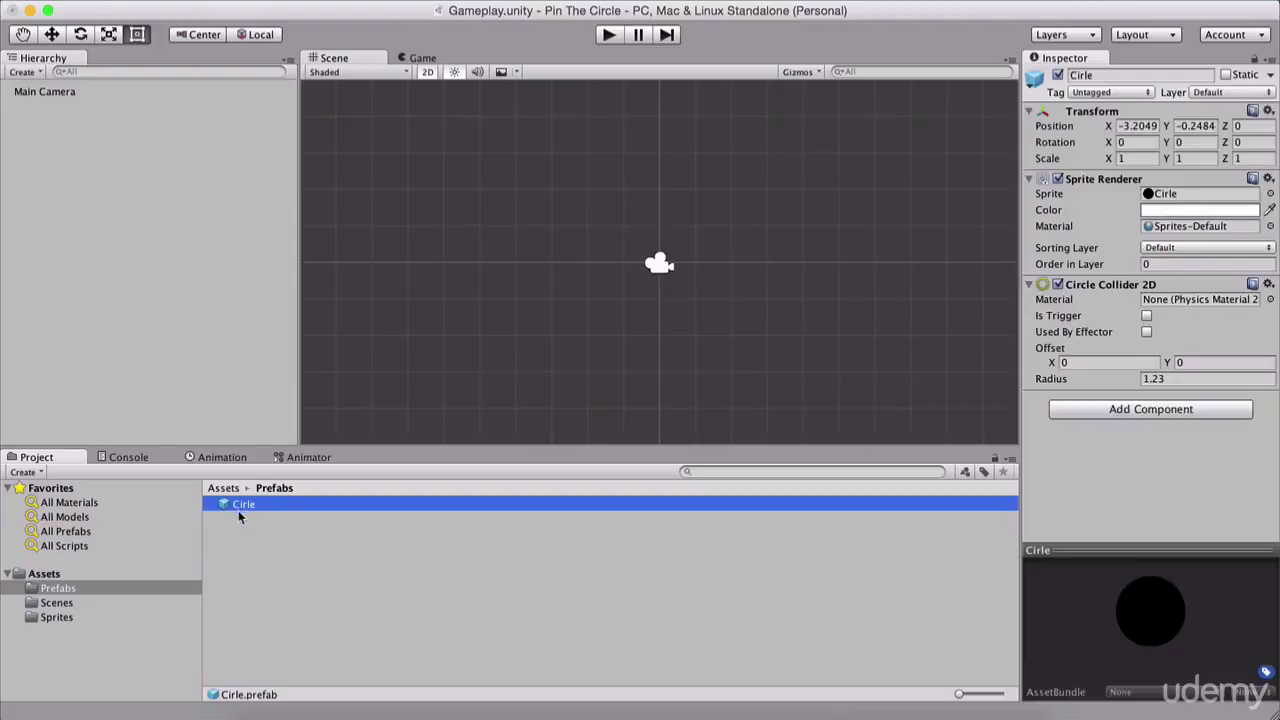
left_click_drag(238, 503, 554, 262)
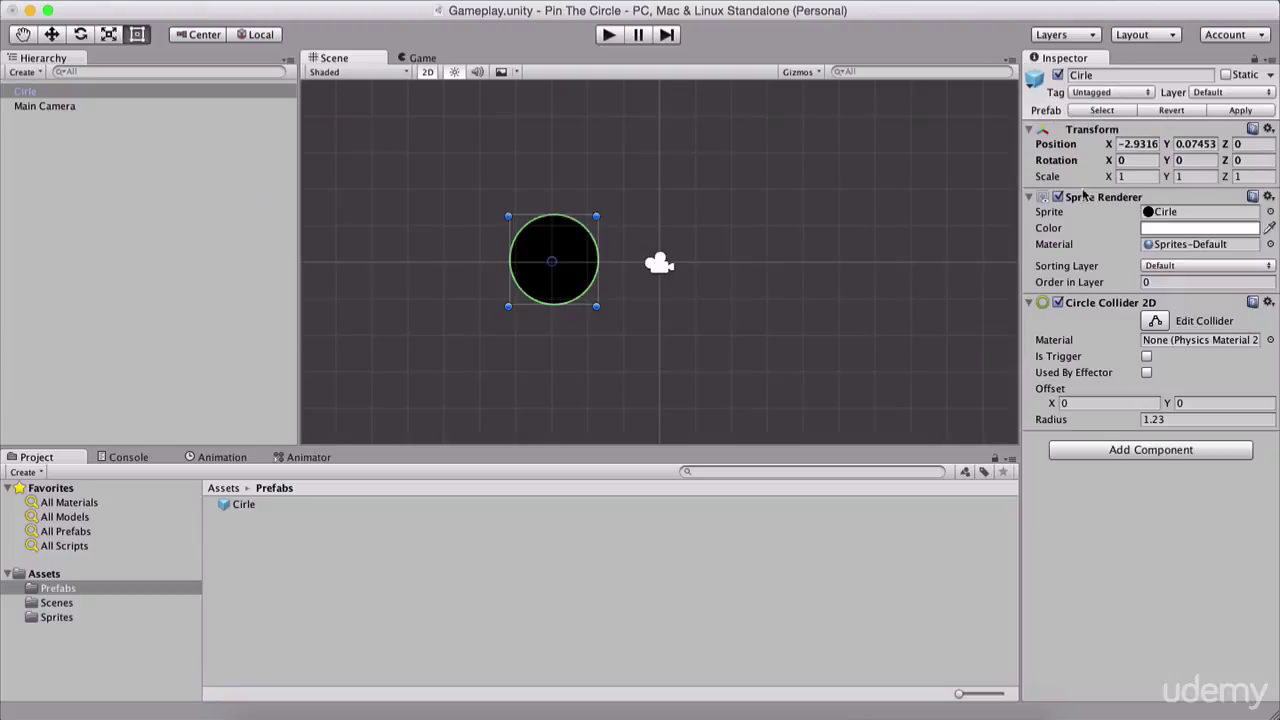
left_click(1146, 356)
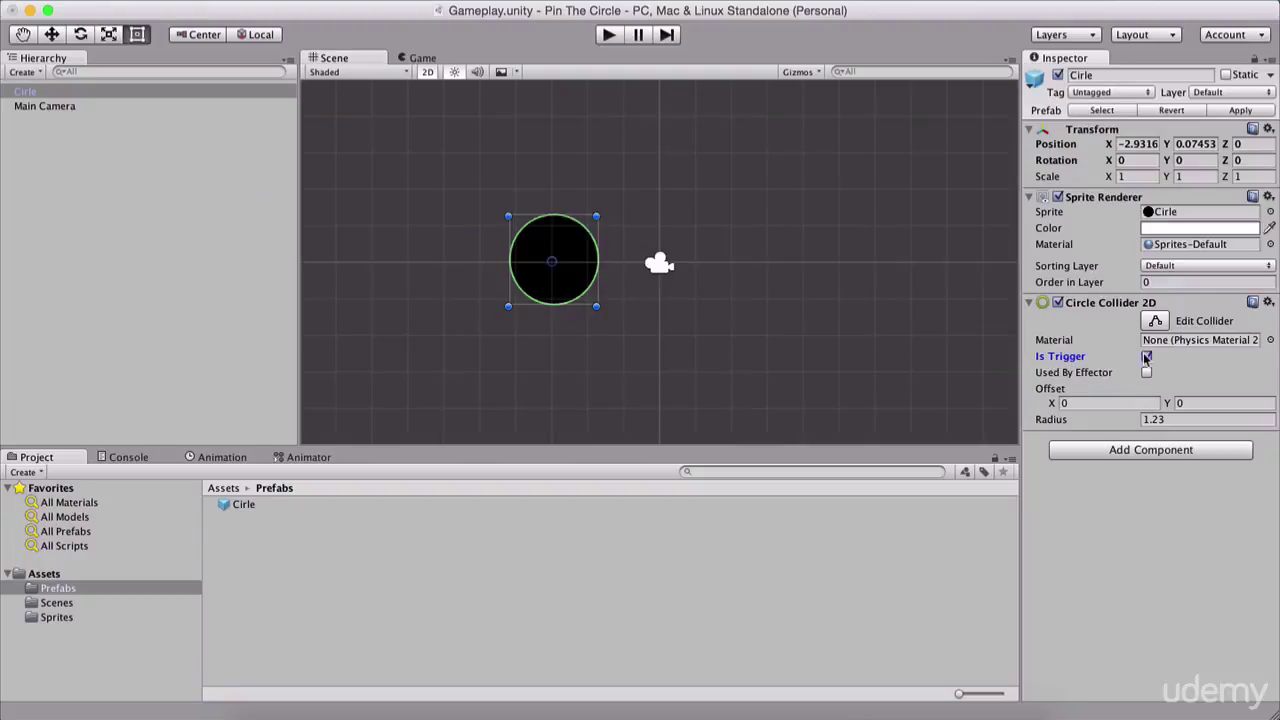
left_click(1240, 111)
Replace the Cirle instance in the scene with a fresh one from the prefab and activate the Move tool
left_click(100, 92)
key("super+BackSpace")
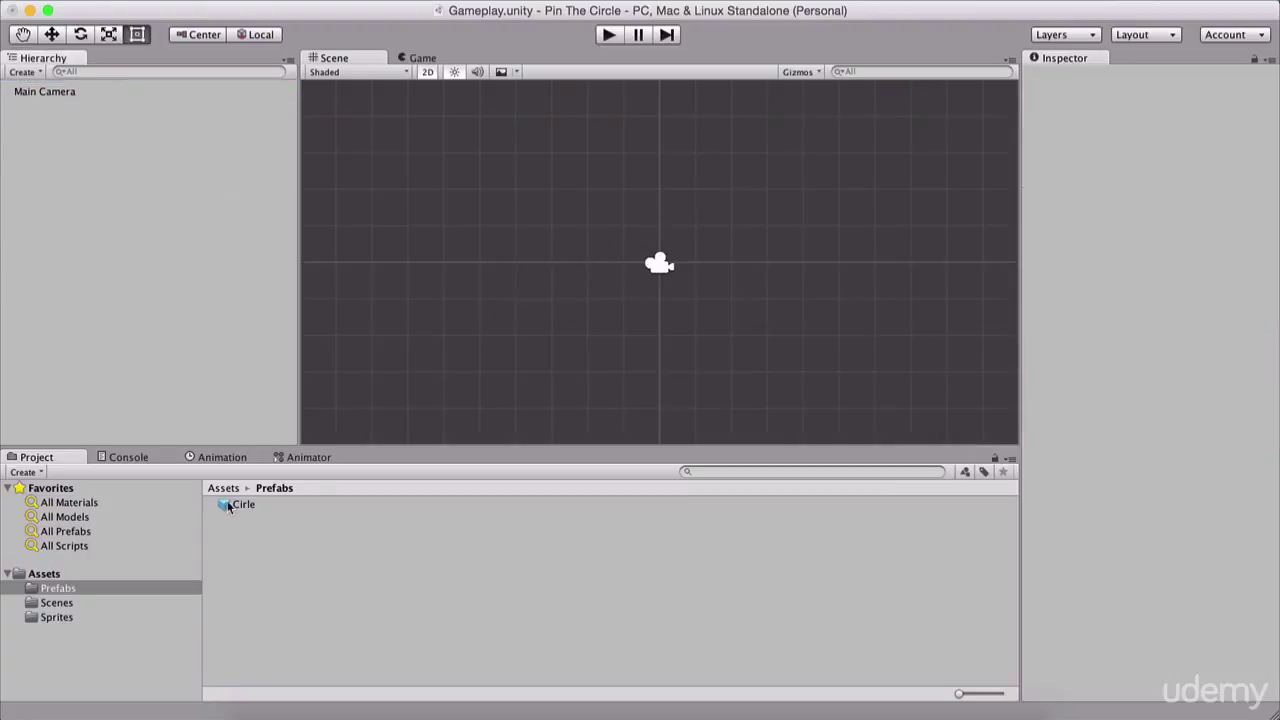
left_click_drag(228, 505, 560, 297)
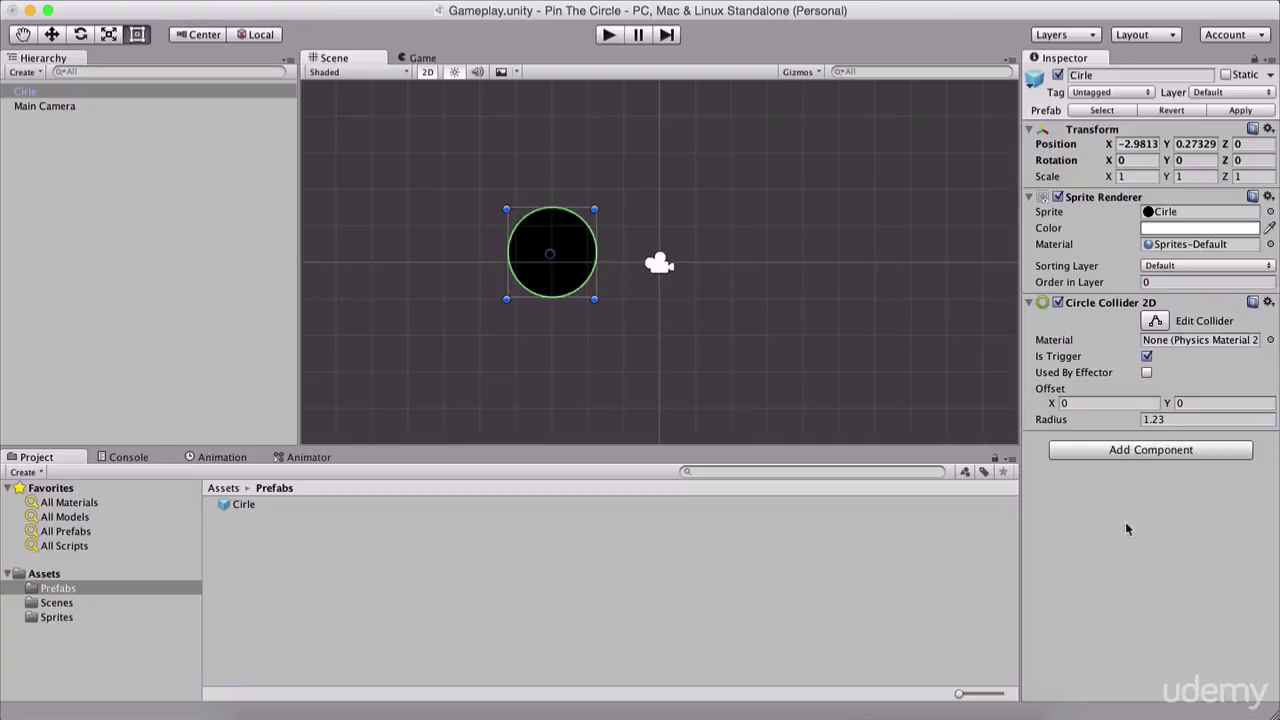
left_click(51, 34)
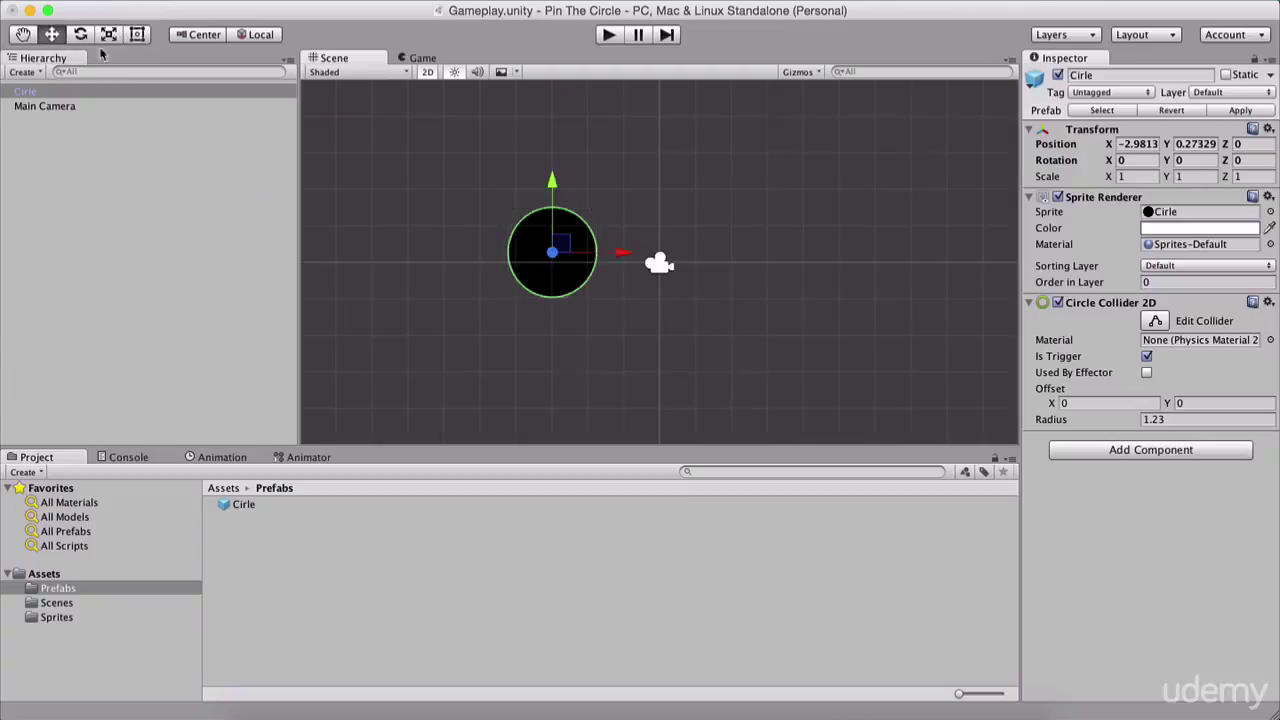
Move the Cirle instance horizontally to about X -1.89 and deselect it
left_click_drag(620, 252, 660, 252)
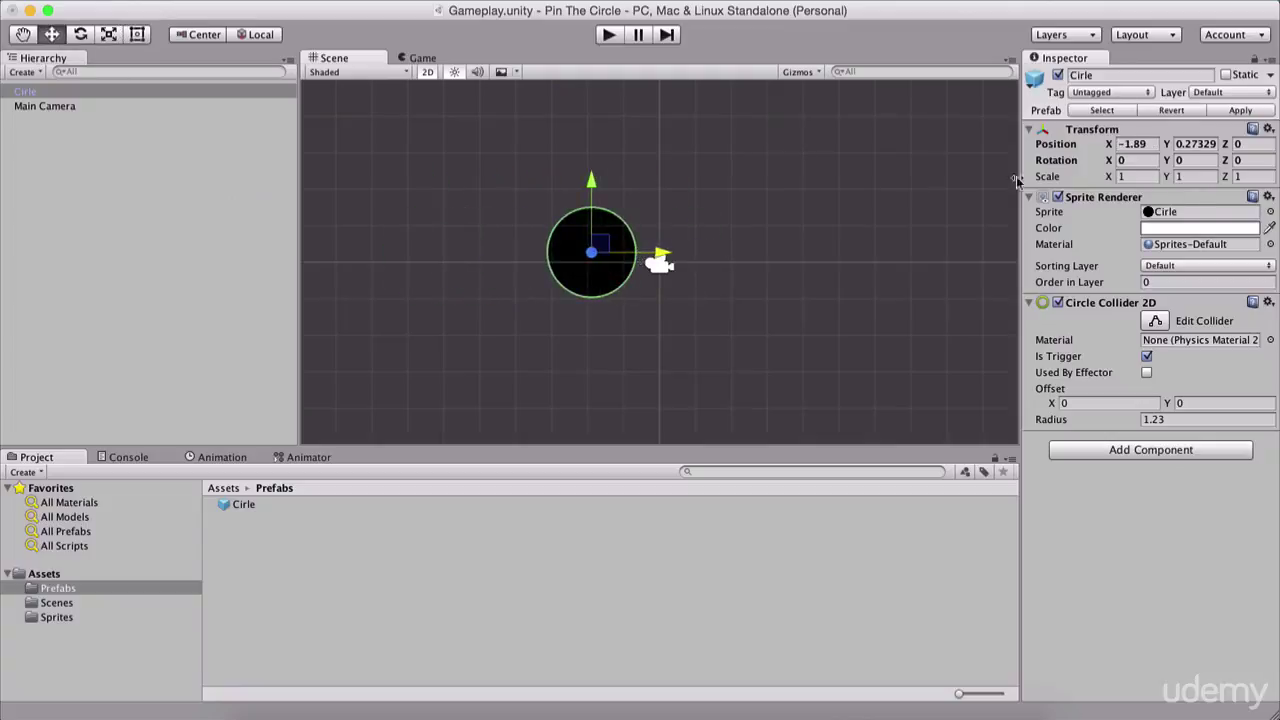
left_click(213, 222)
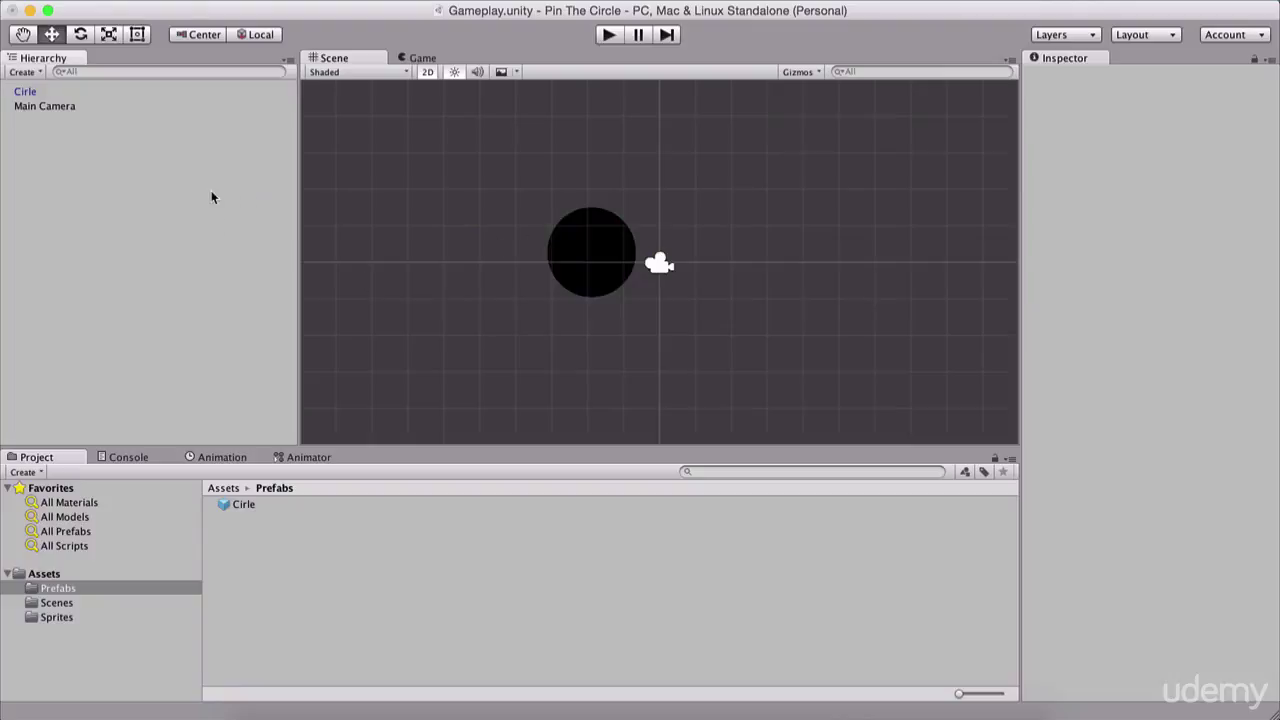
Place the Needle Body and Needle Head sprites from the Sprites folder in the scene, beside the circle
left_click(233, 488)
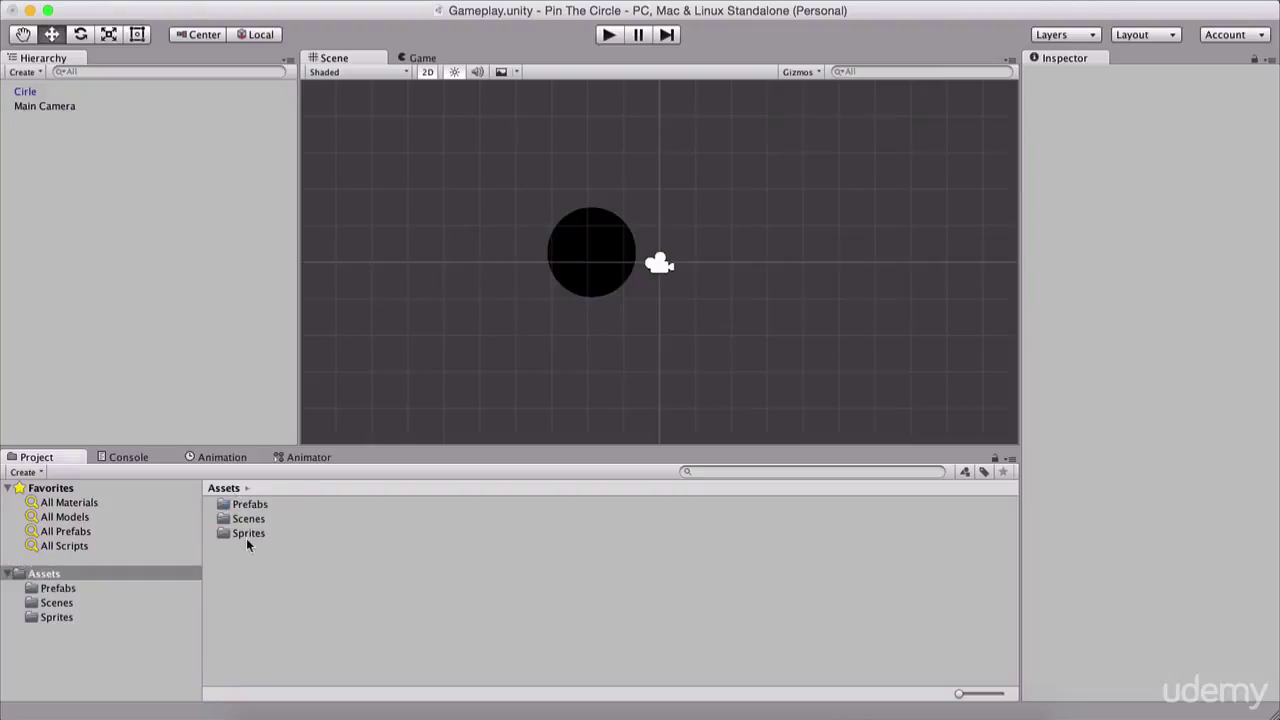
double_click(250, 533)
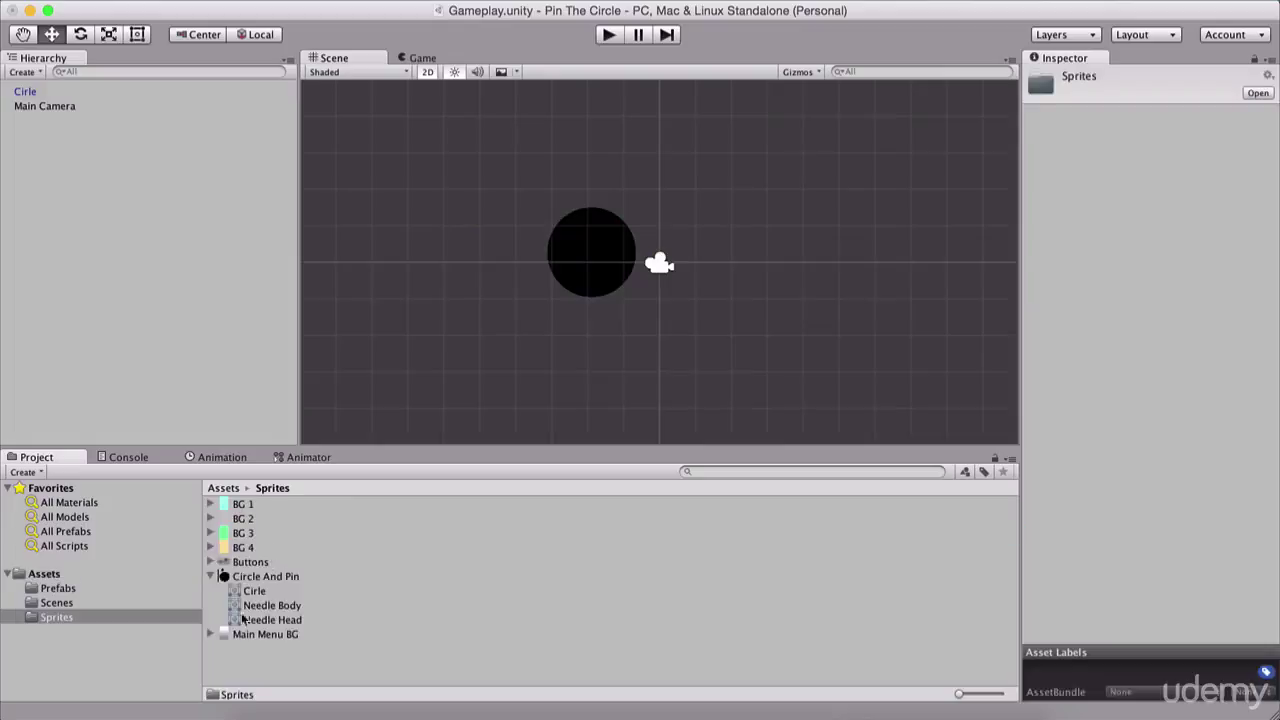
left_click_drag(245, 605, 455, 290)
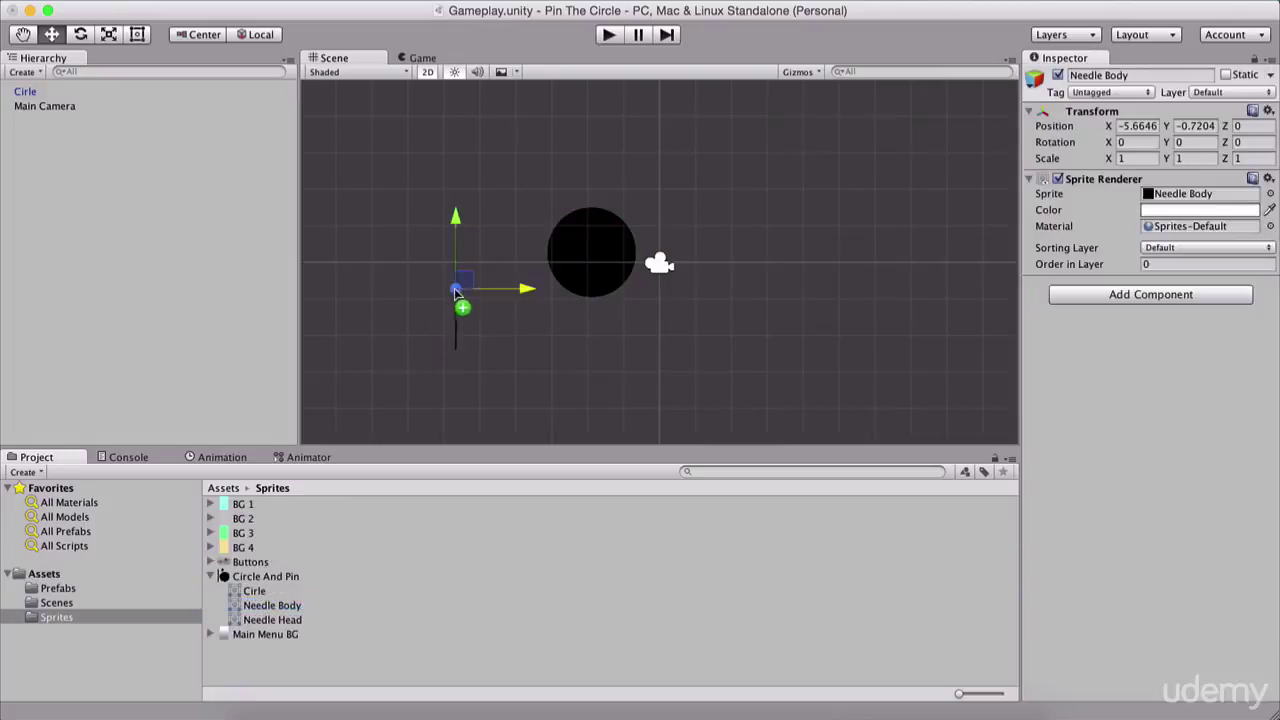
left_click_drag(272, 619, 432, 263)
scroll(446, 329, "up", 3)
middle_click_drag(574, 323, 666, 309)
scroll(666, 309, "up", 2)
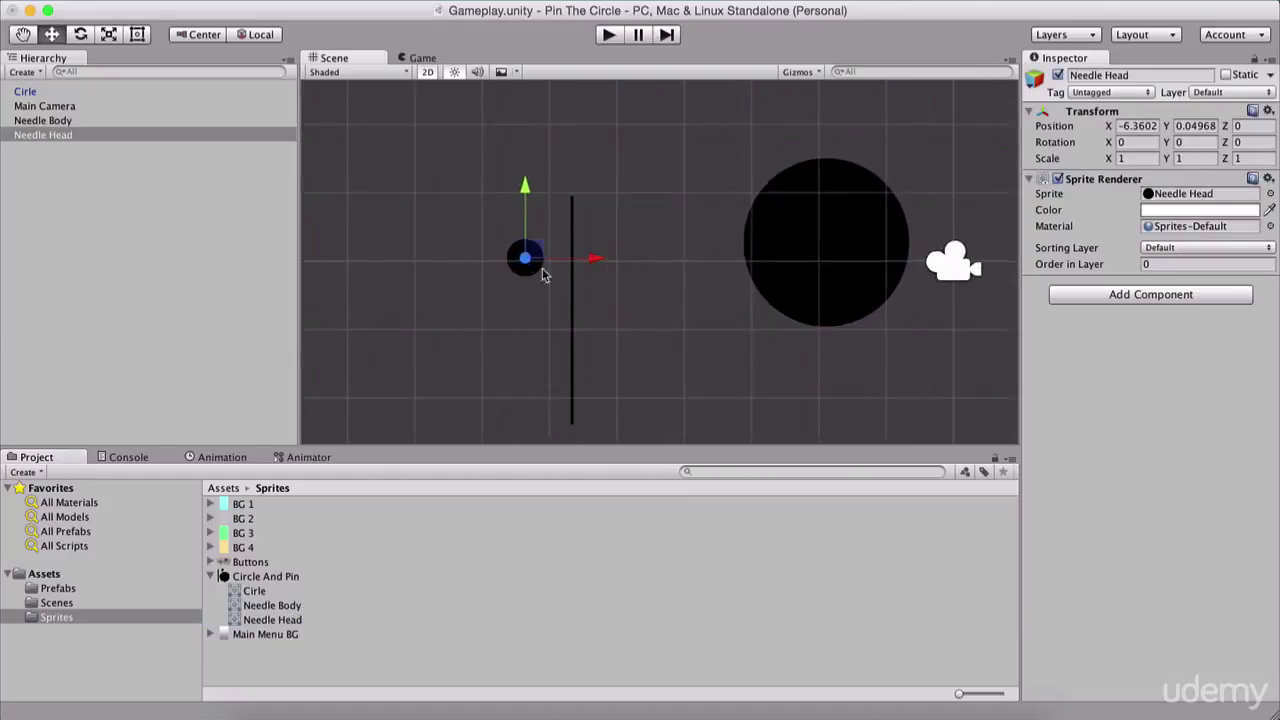
Set the position of both Needle Body and Needle Head to X 0 and Y 0
left_click(82, 121, "shift")
left_click(1137, 125)
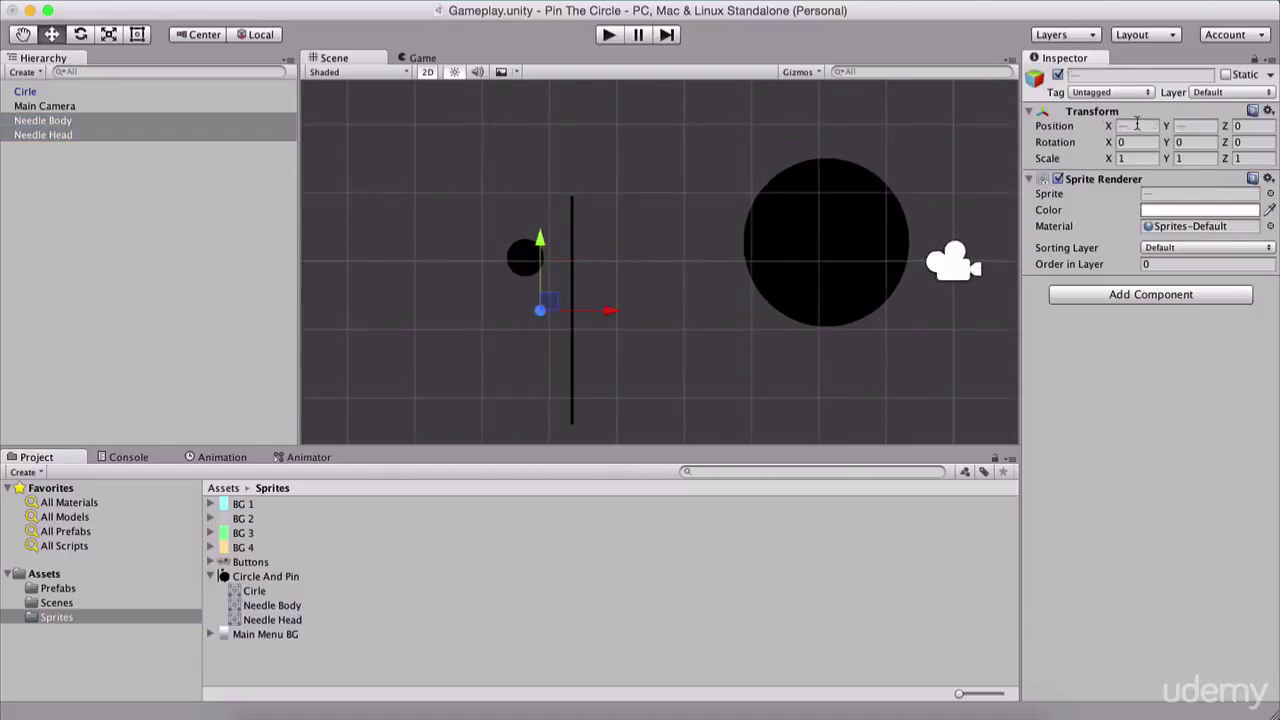
type("0")
key("Tab")
type("0")
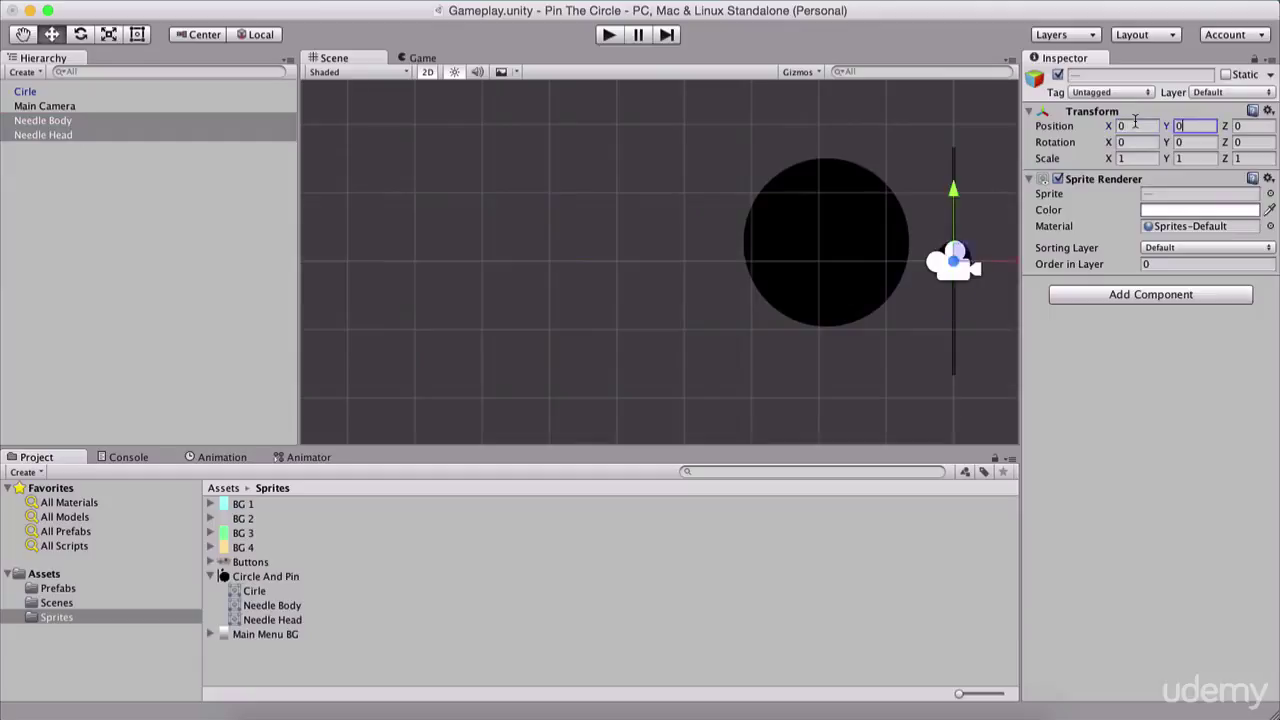
Delete the Cirle instance from the scene
left_click(95, 92)
key("super+BackSpace")
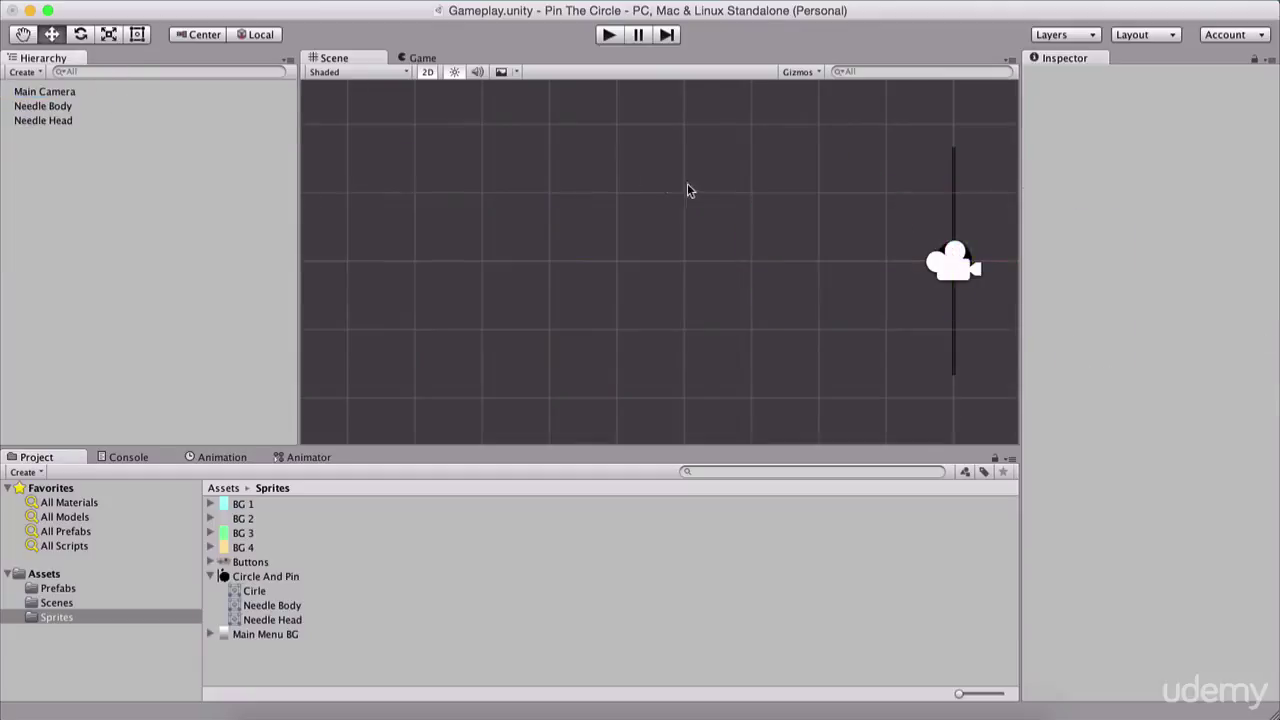
Set the Needle Body's Y scale to 0.6
middle_click_drag(687, 191, 529, 203)
scroll(510, 215, "down", 1)
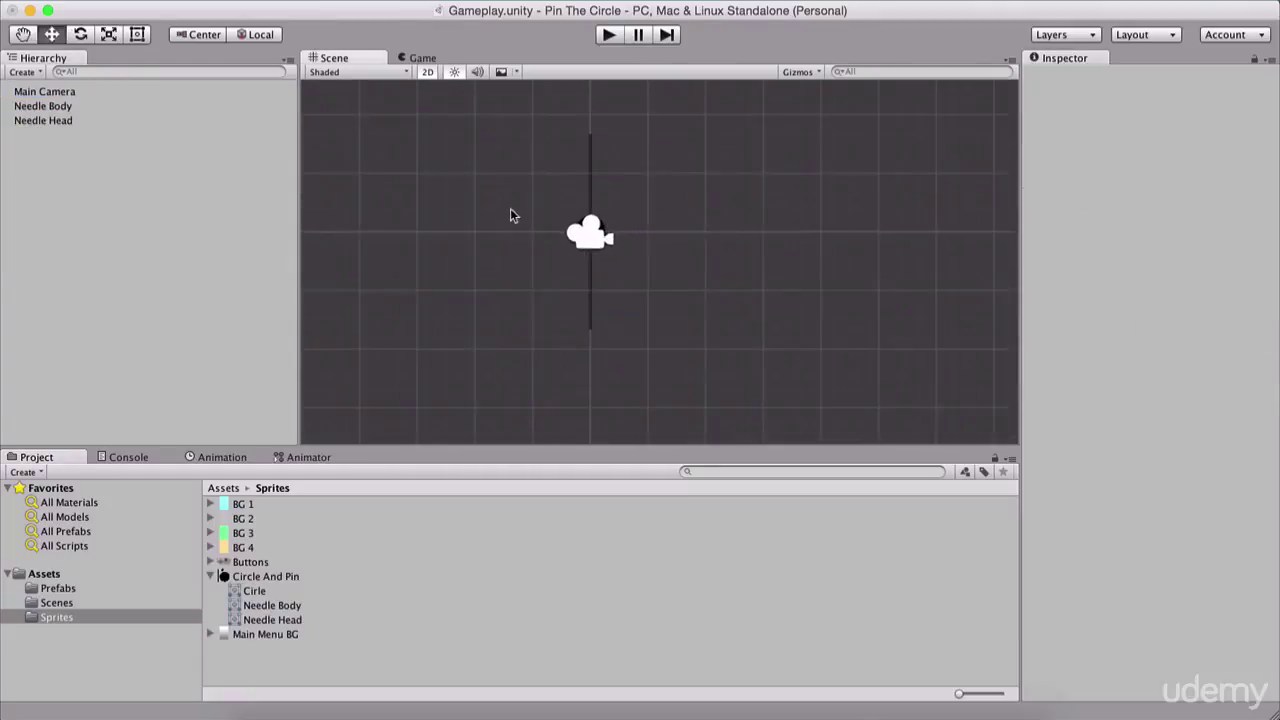
left_click(99, 110)
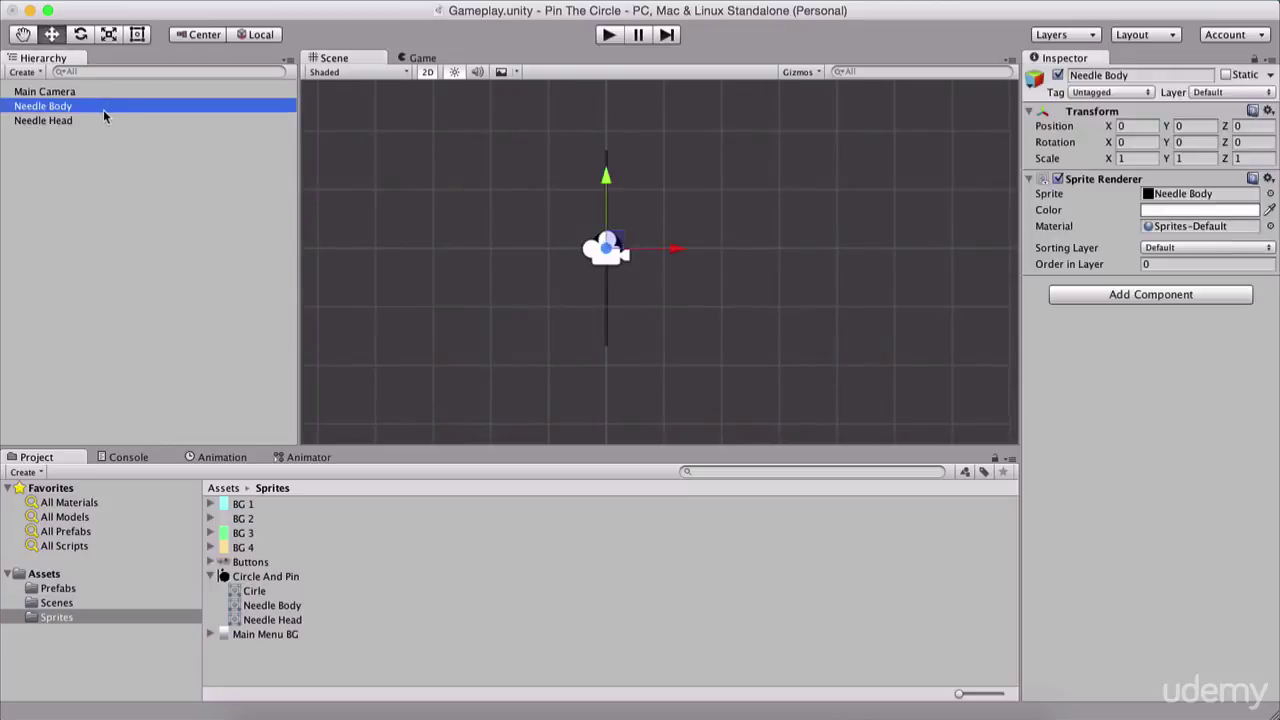
left_click(1197, 159)
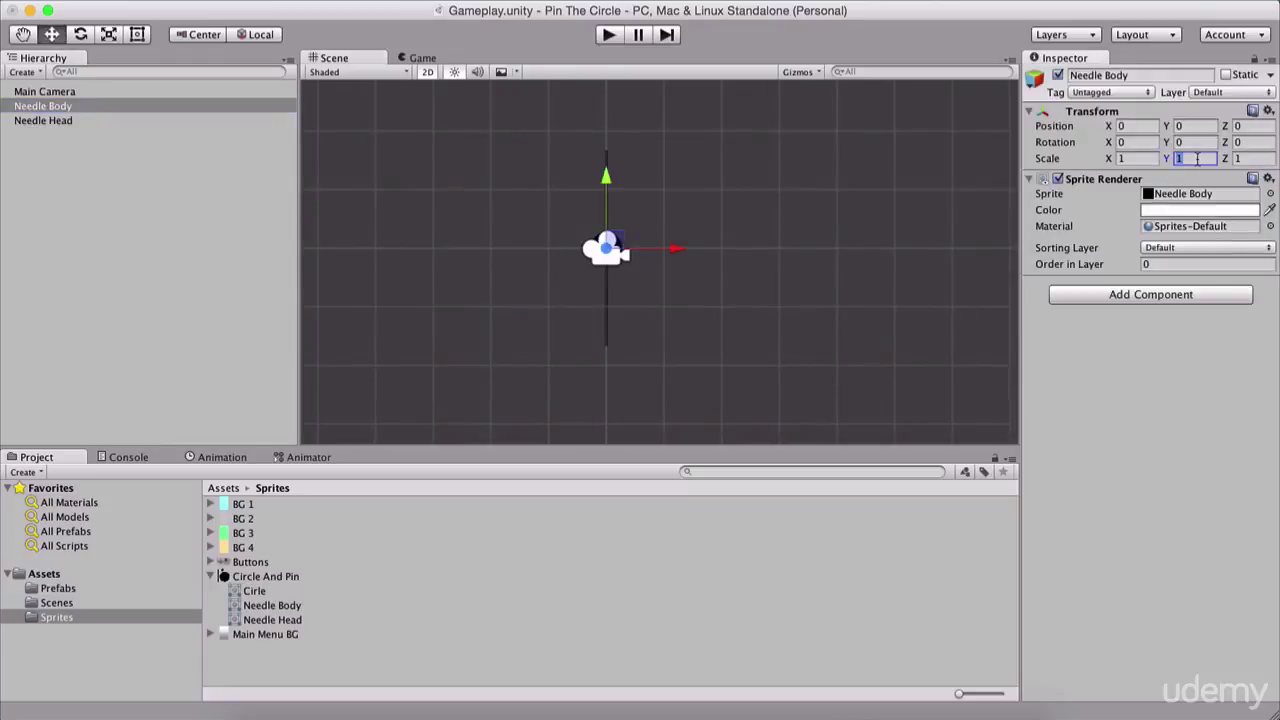
type(".6")
Move Needle Body and Needle Head together upward to about Y 1.41, clear of the camera icon
left_click(76, 121)
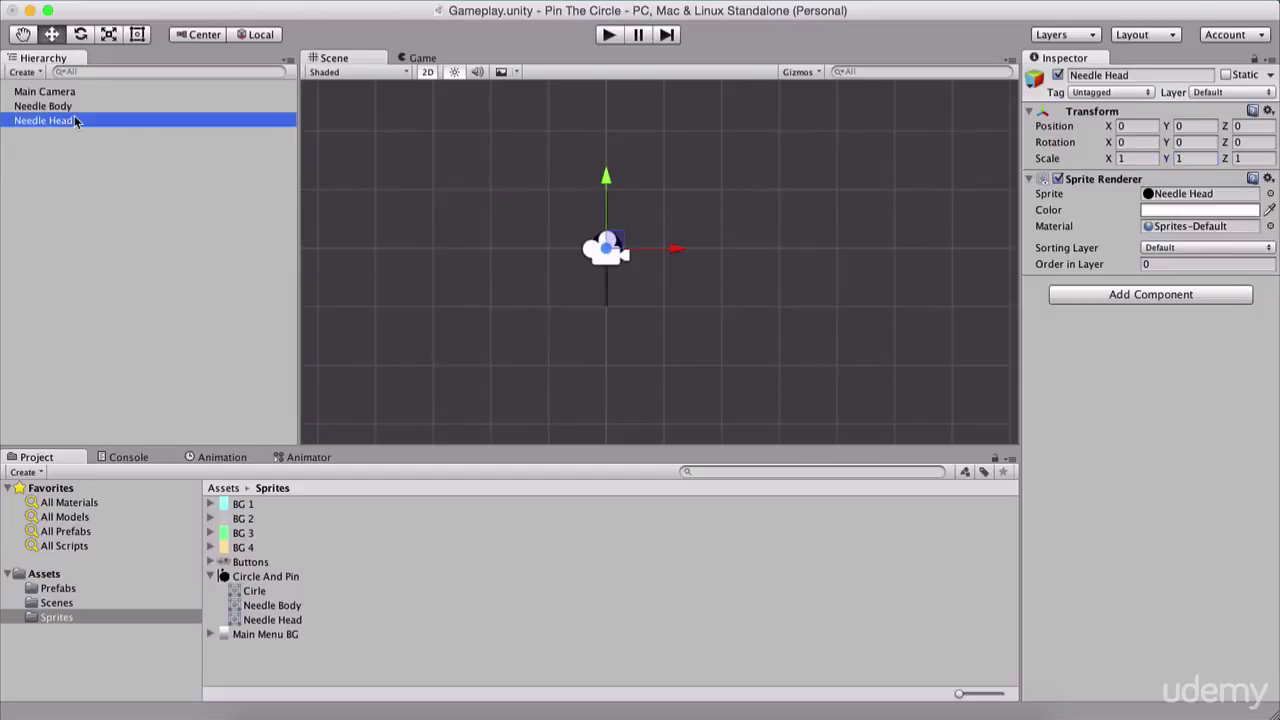
left_click(86, 106, "super")
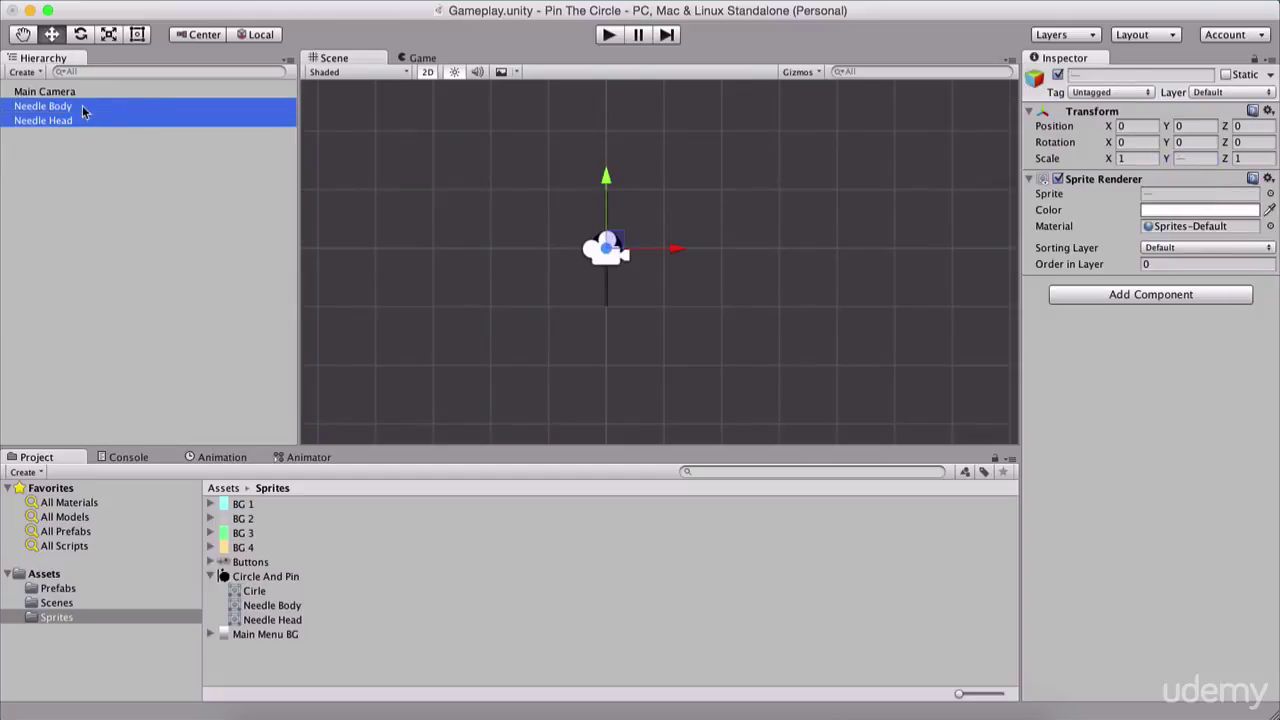
left_click_drag(604, 176, 609, 92)
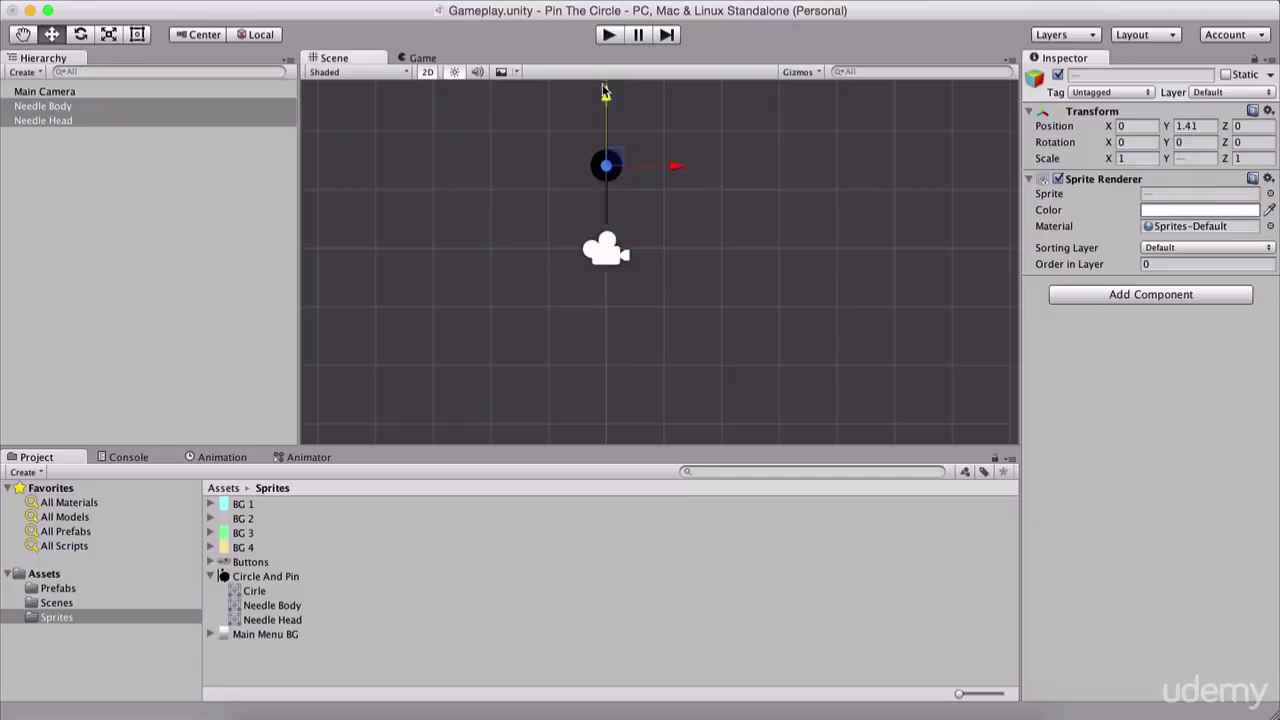
Set the Needle Head's X and Y scale to 0.8
middle_click_drag(655, 182, 691, 272)
scroll(691, 272, "up", 3)
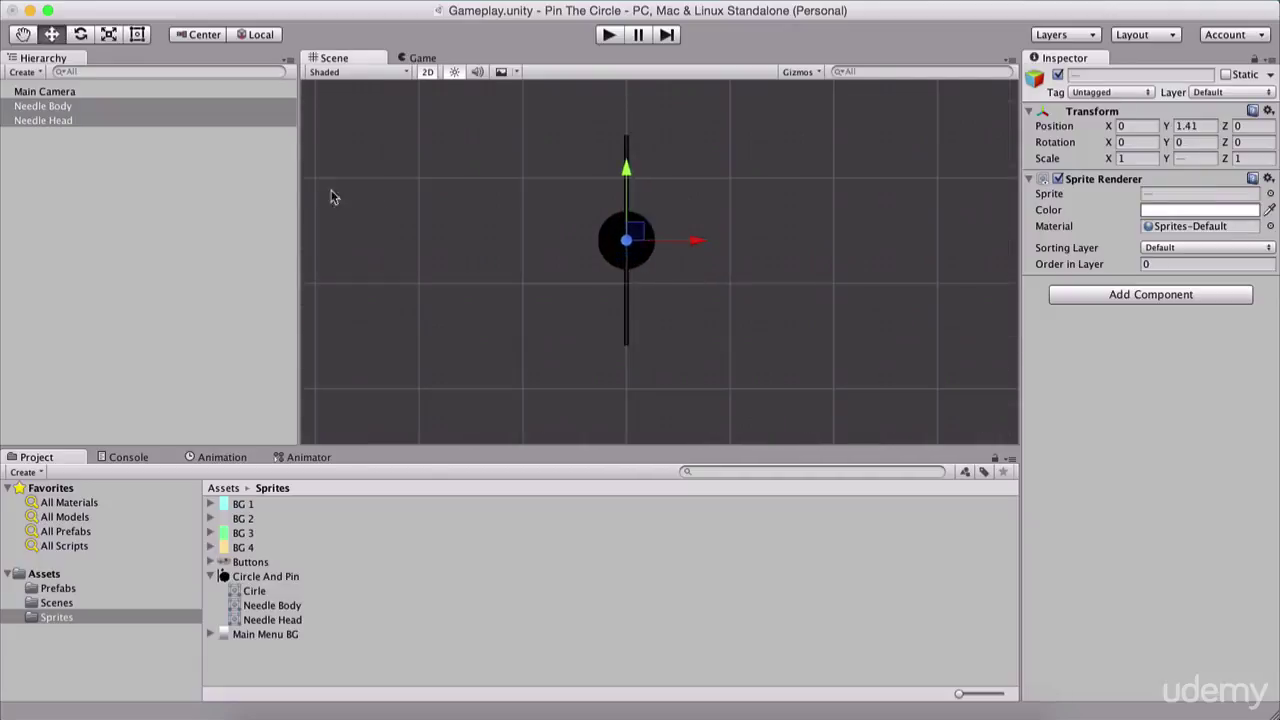
left_click(107, 122)
left_click(1148, 158)
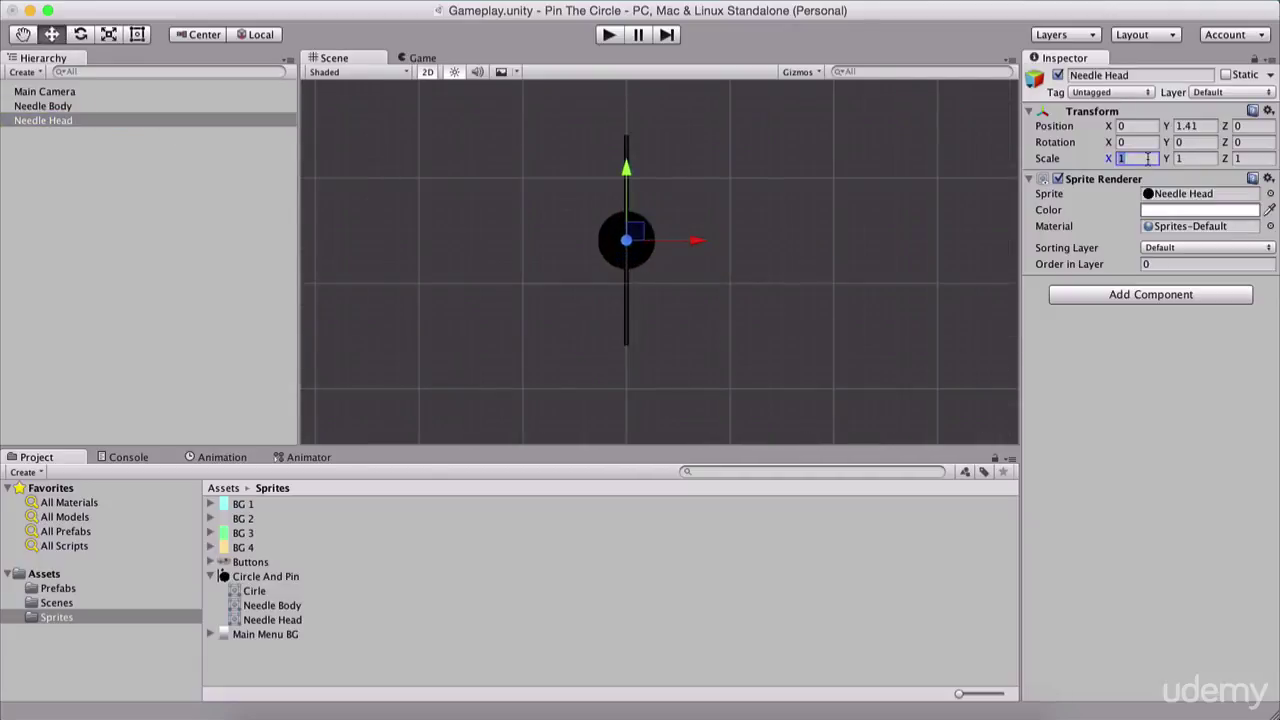
type(".8")
key("Tab")
type(".8")
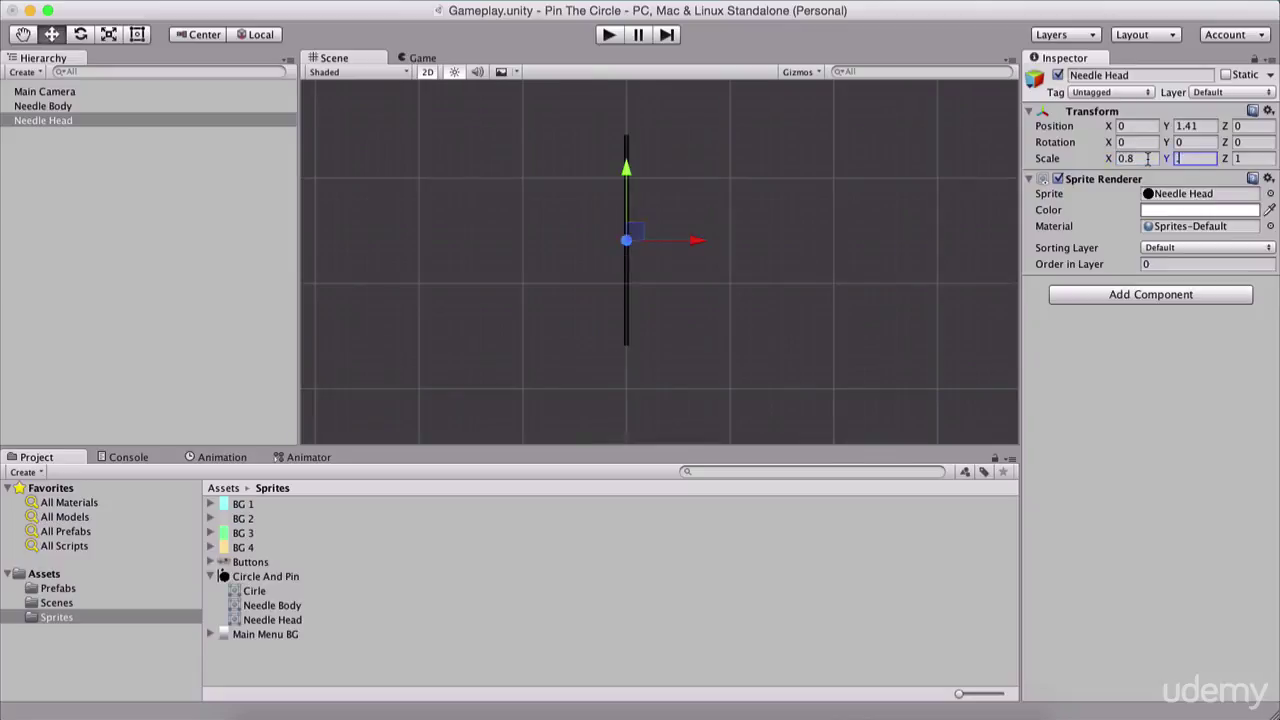
Add a Circle Collider 2D to the Needle Head and enable Is Trigger on it
left_click(1108, 296)
left_click(1122, 364)
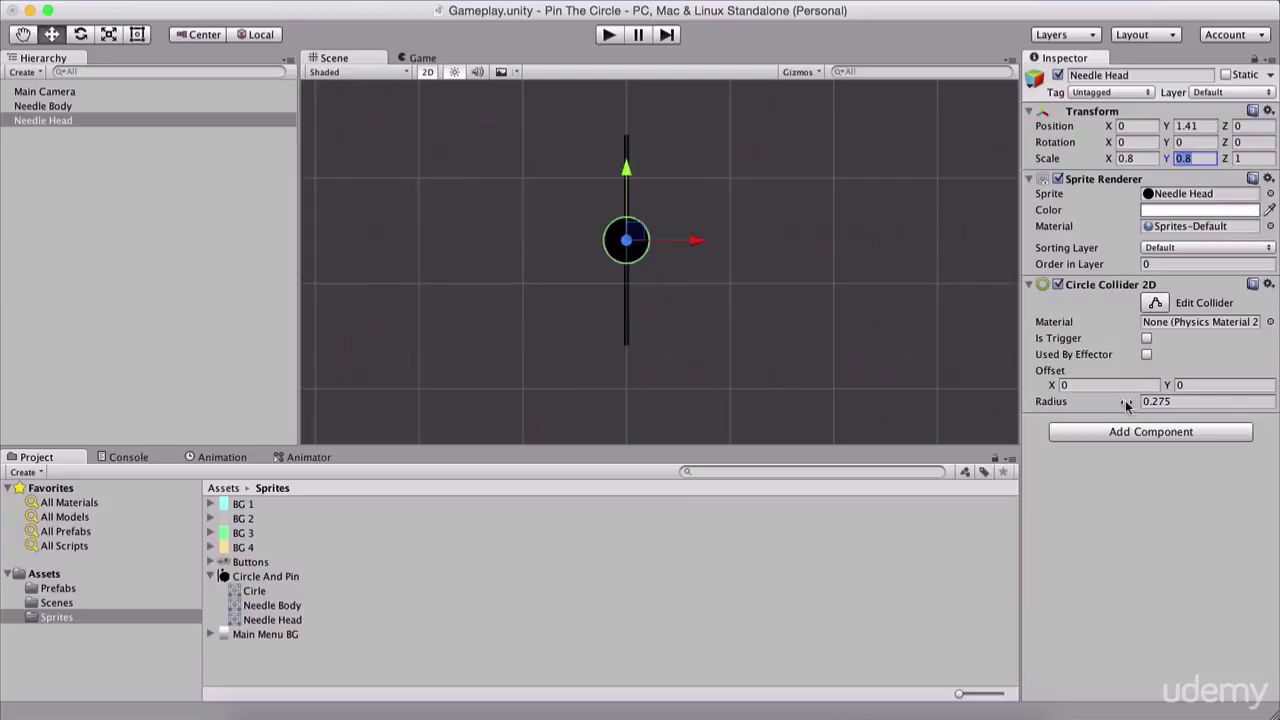
left_click(1147, 339)
Create an empty game object and set its position to X 0 and Y 0
left_click(255, 1)
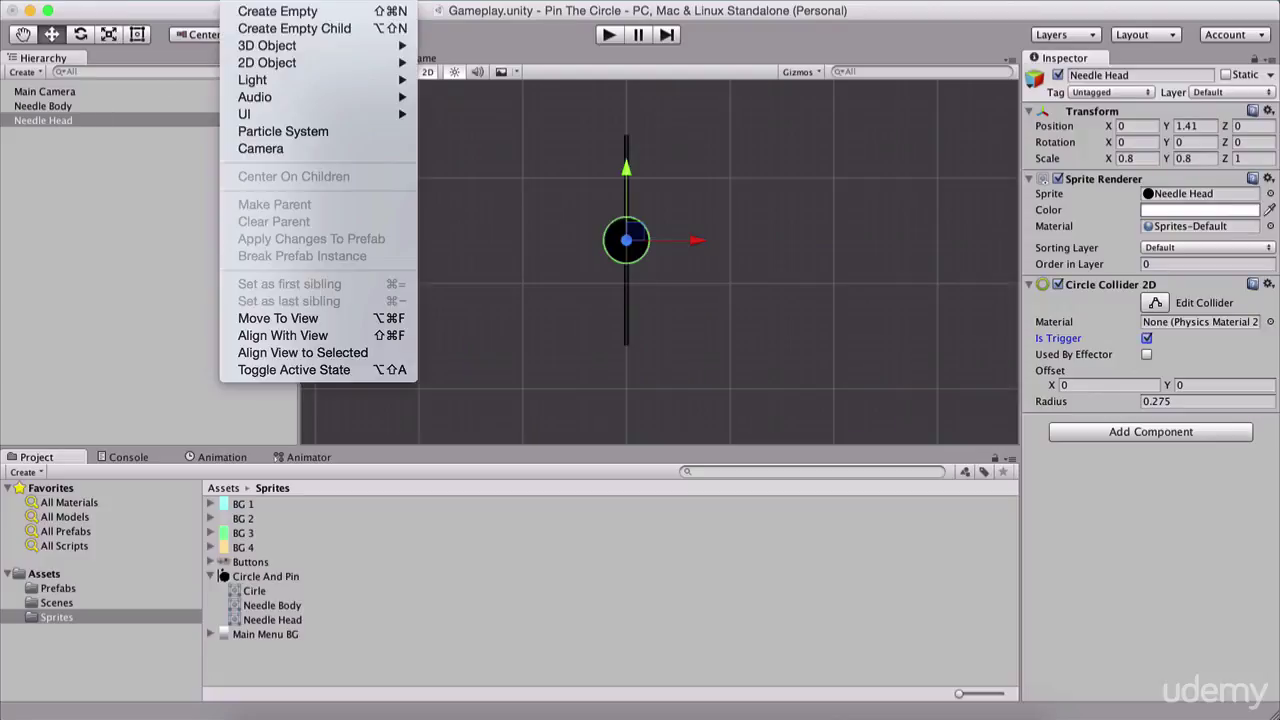
left_click(271, 11)
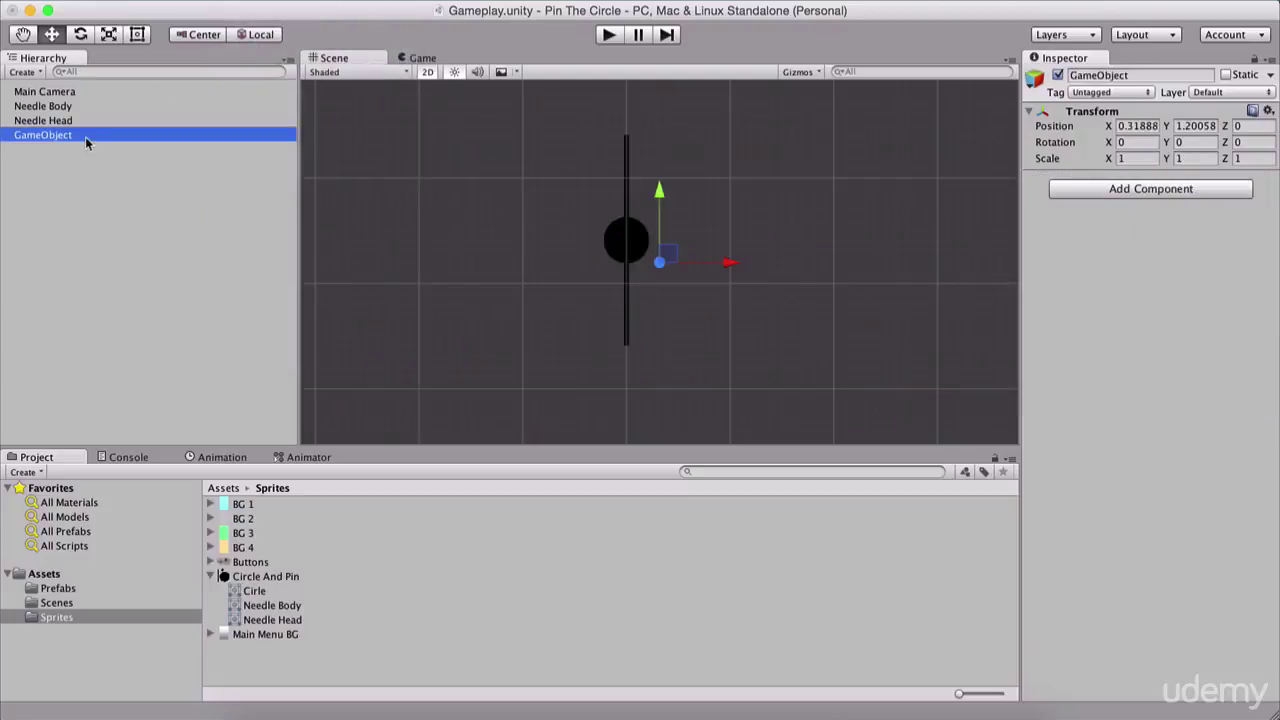
left_click(1137, 126)
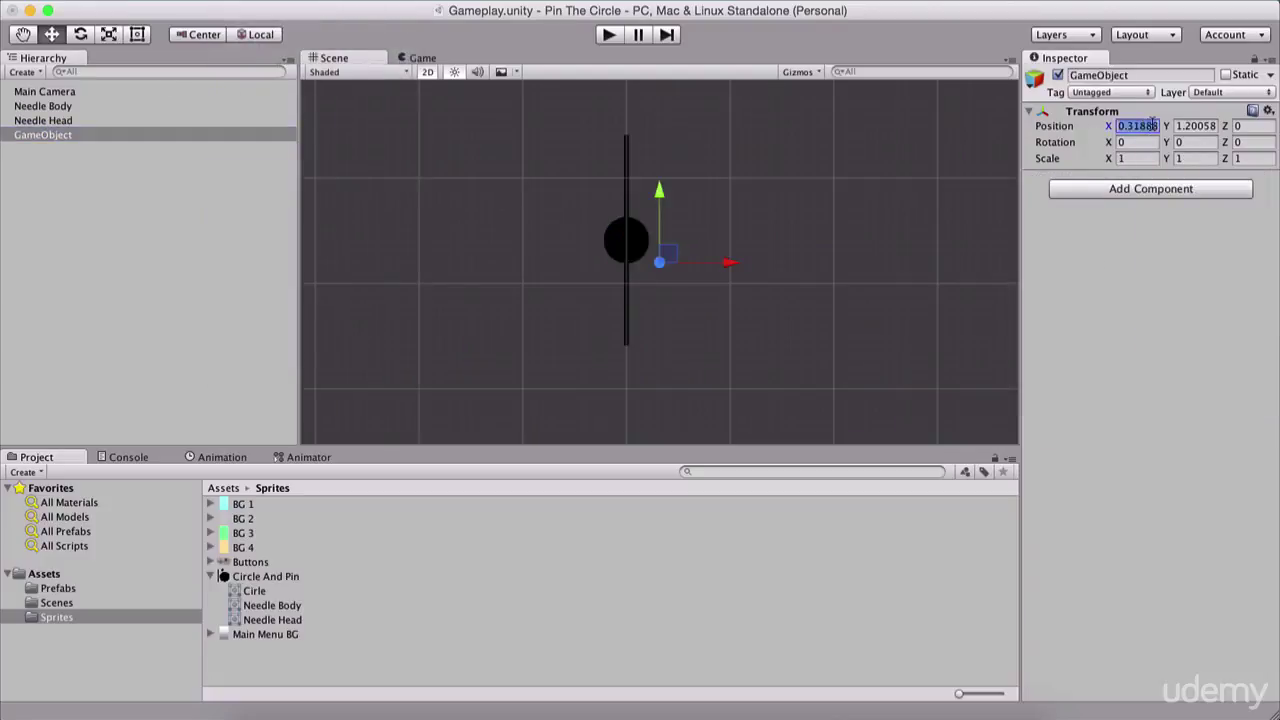
type("0")
key("Tab")
type("0")
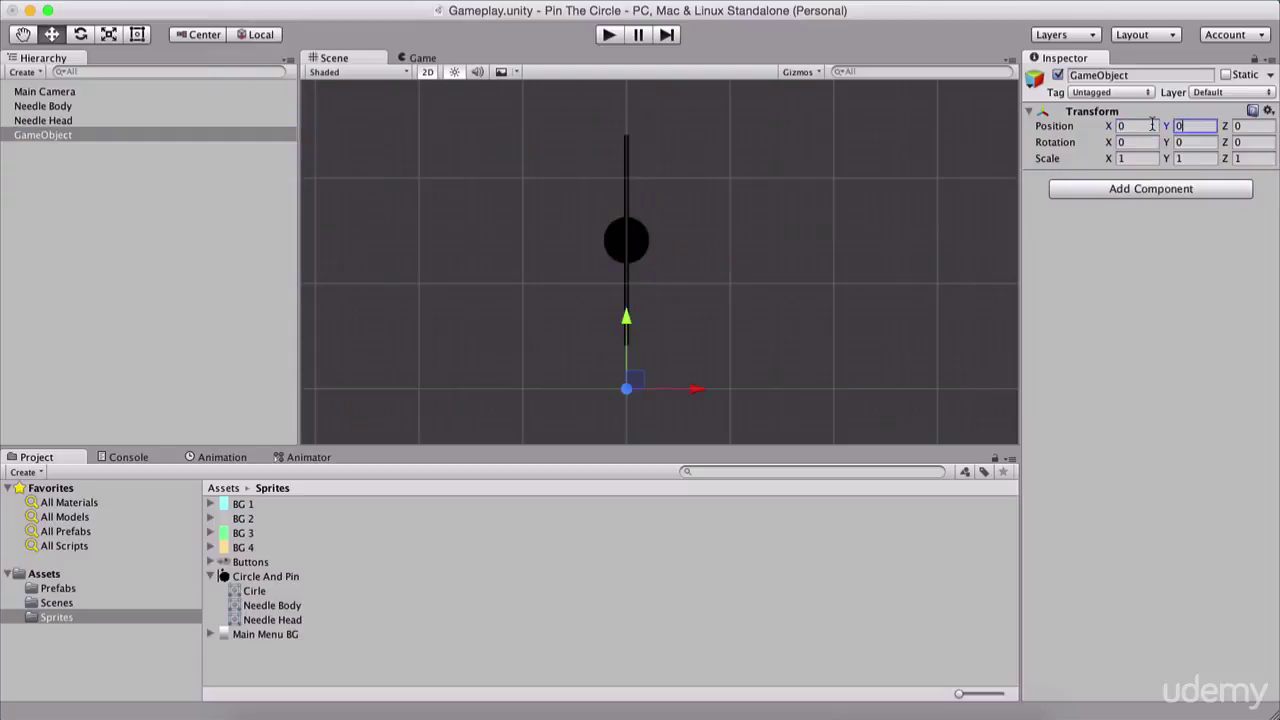
Rename the empty game object as Needle
left_click(67, 139)
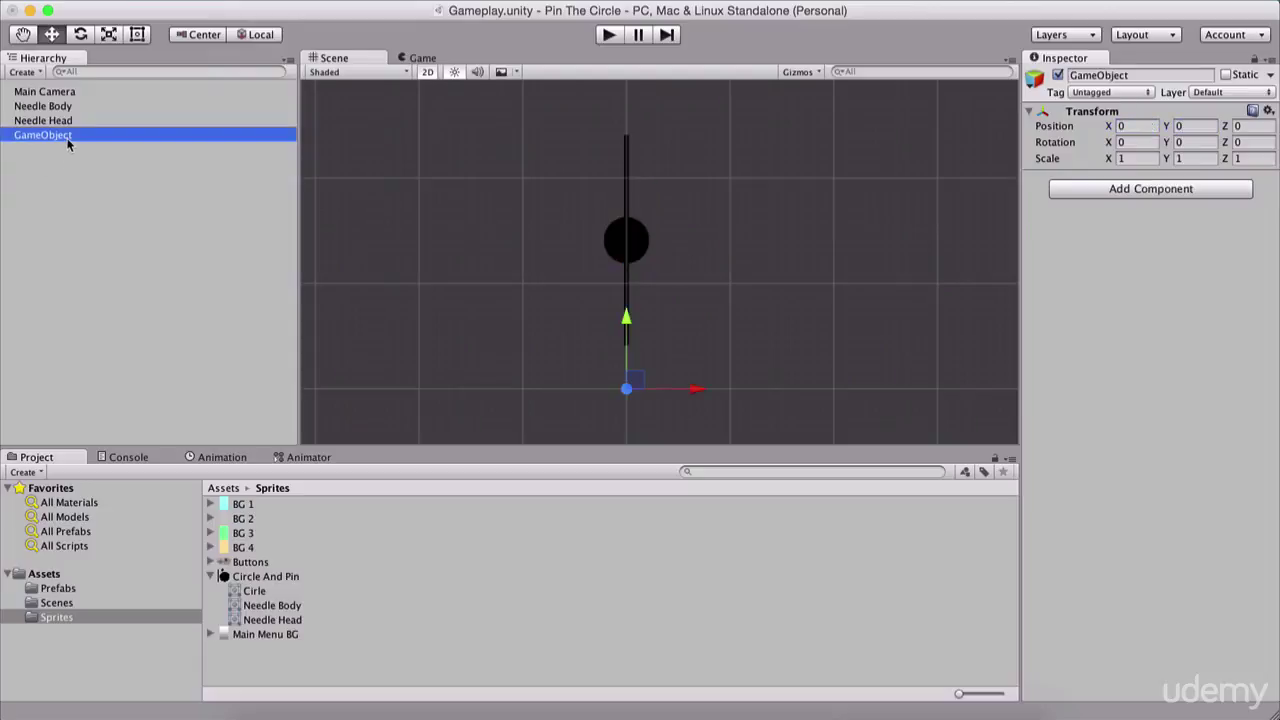
key("Return")
type("Needle")
key("Return")
Make Needle Head and Needle Body children of the Needle object
left_click(57, 121)
left_click(39, 107, "shift")
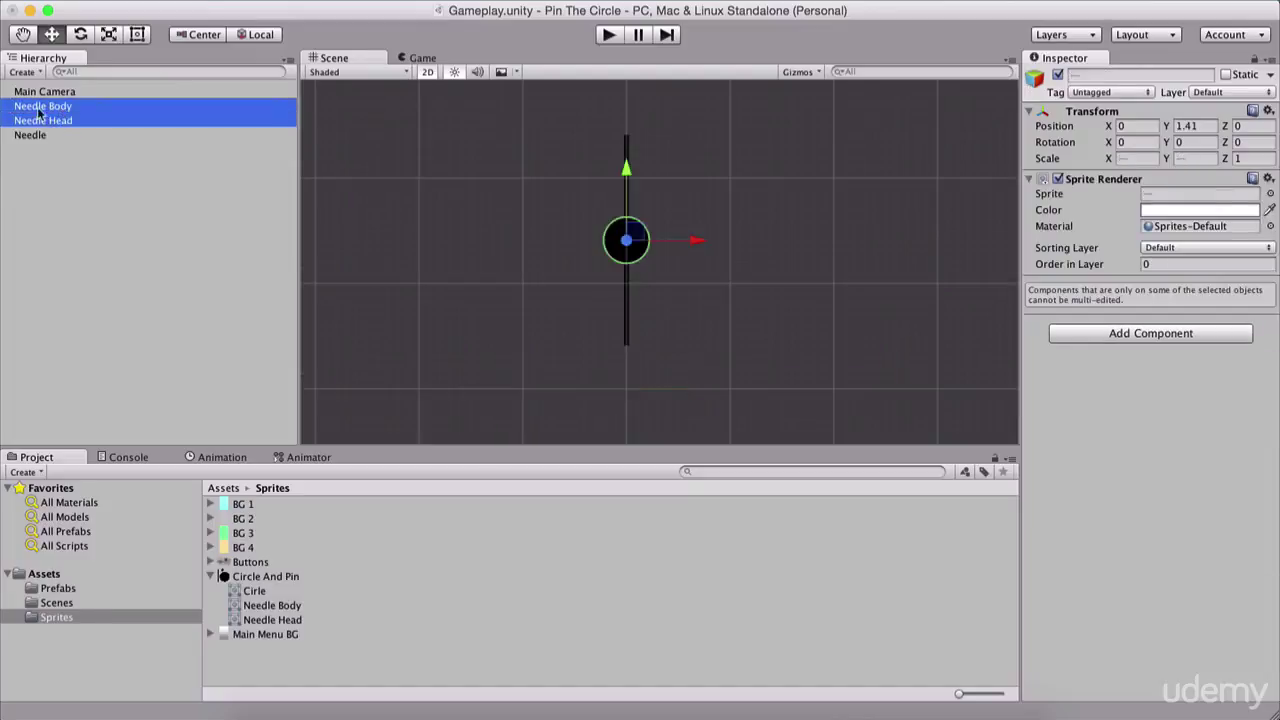
left_click(63, 157)
mouse_move(57, 121)
left_mouse_down()
mouse_move(40, 135)
mouse_move(57, 123)
left_mouse_up()
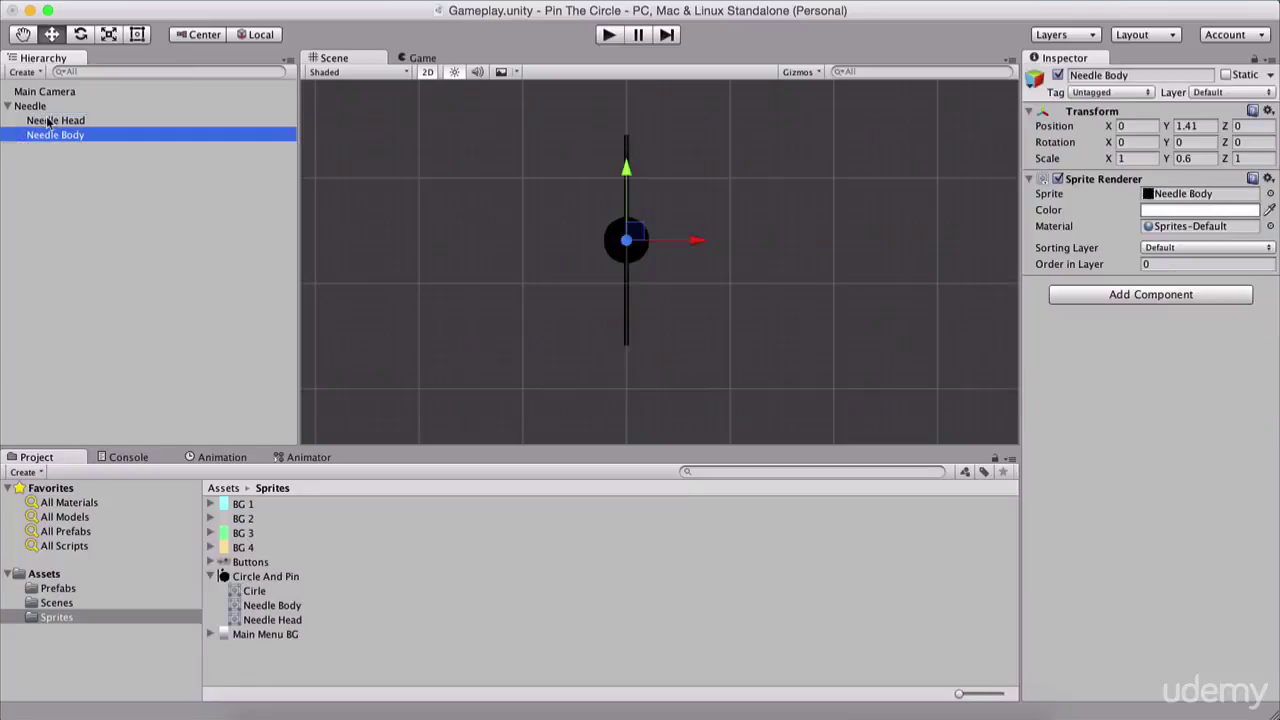
Set the local position of both Needle Head and Needle Body to X 0 and Y 0 within the Needle parent
left_click(49, 106)
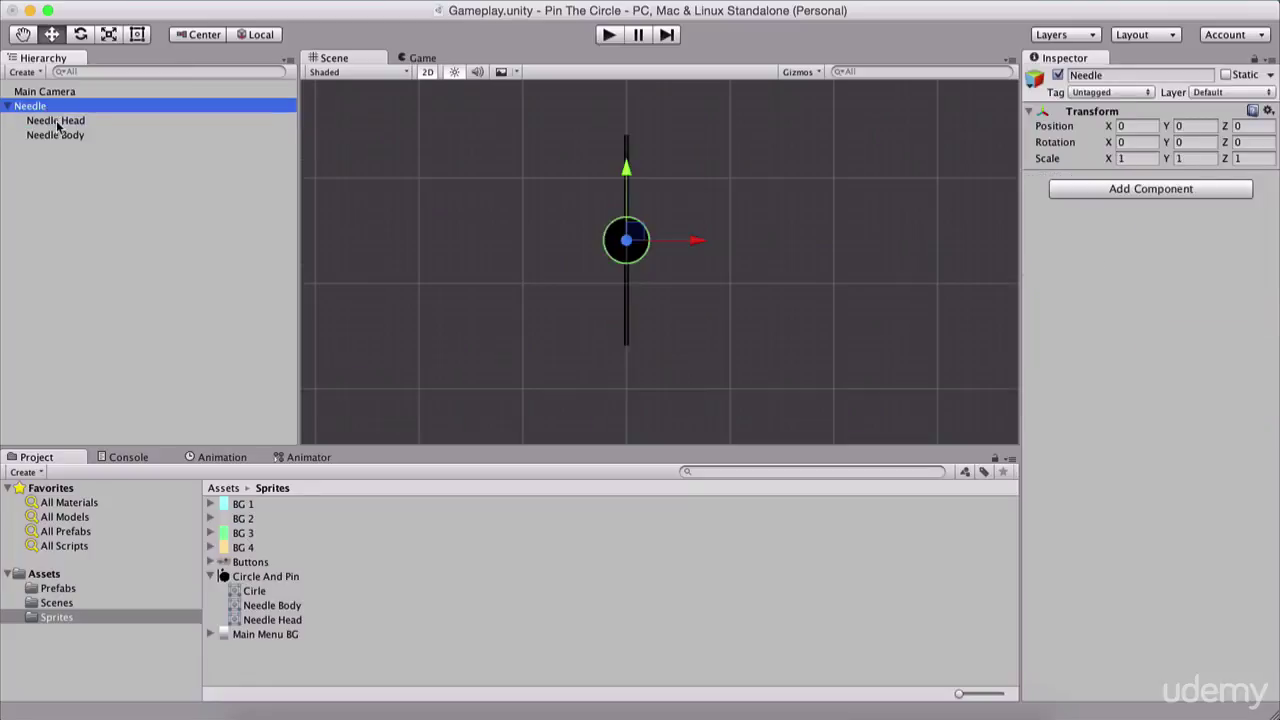
left_click(50, 121)
left_click(62, 135, "shift")
left_click(1268, 110)
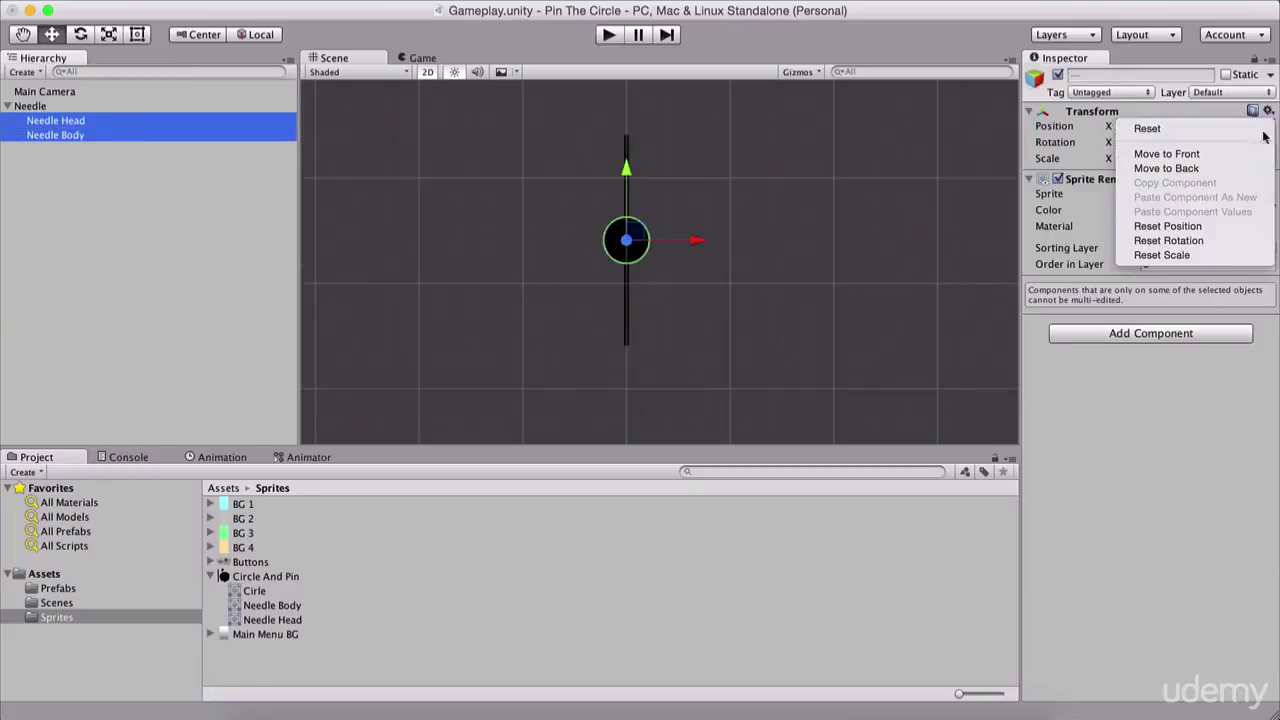
left_click(1160, 193)
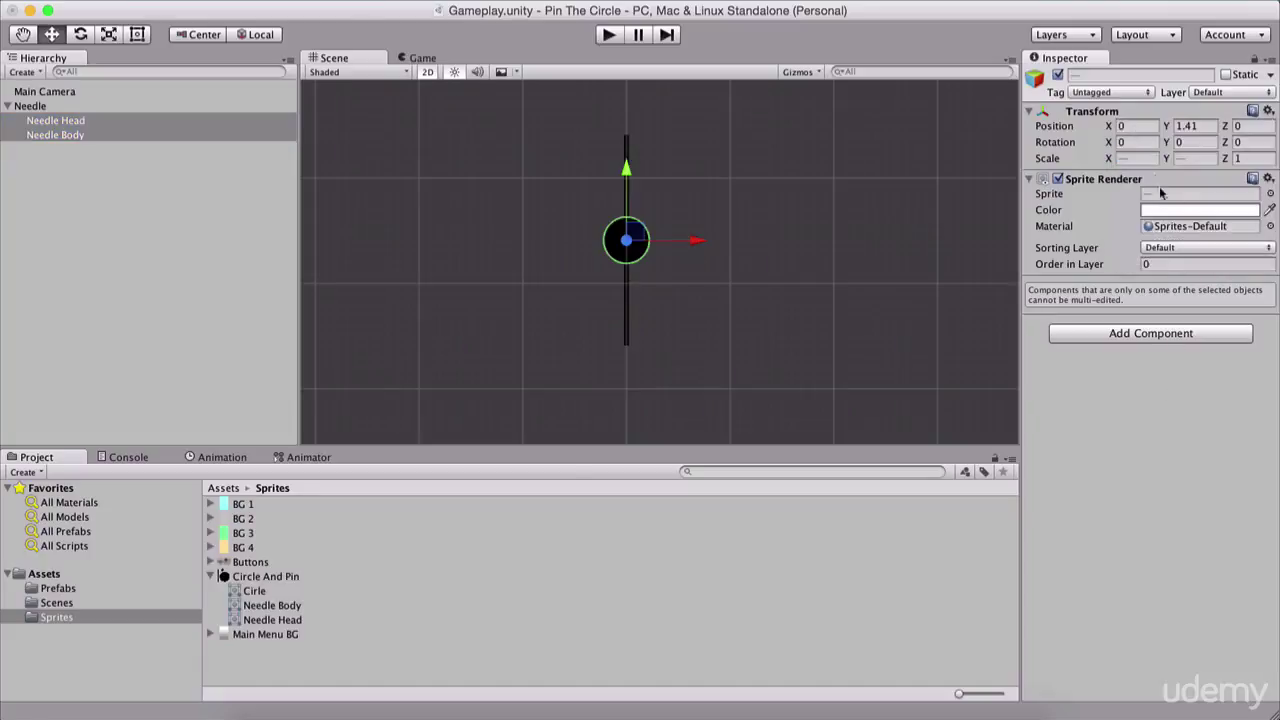
left_click(1137, 125)
key("Tab")
type("0")
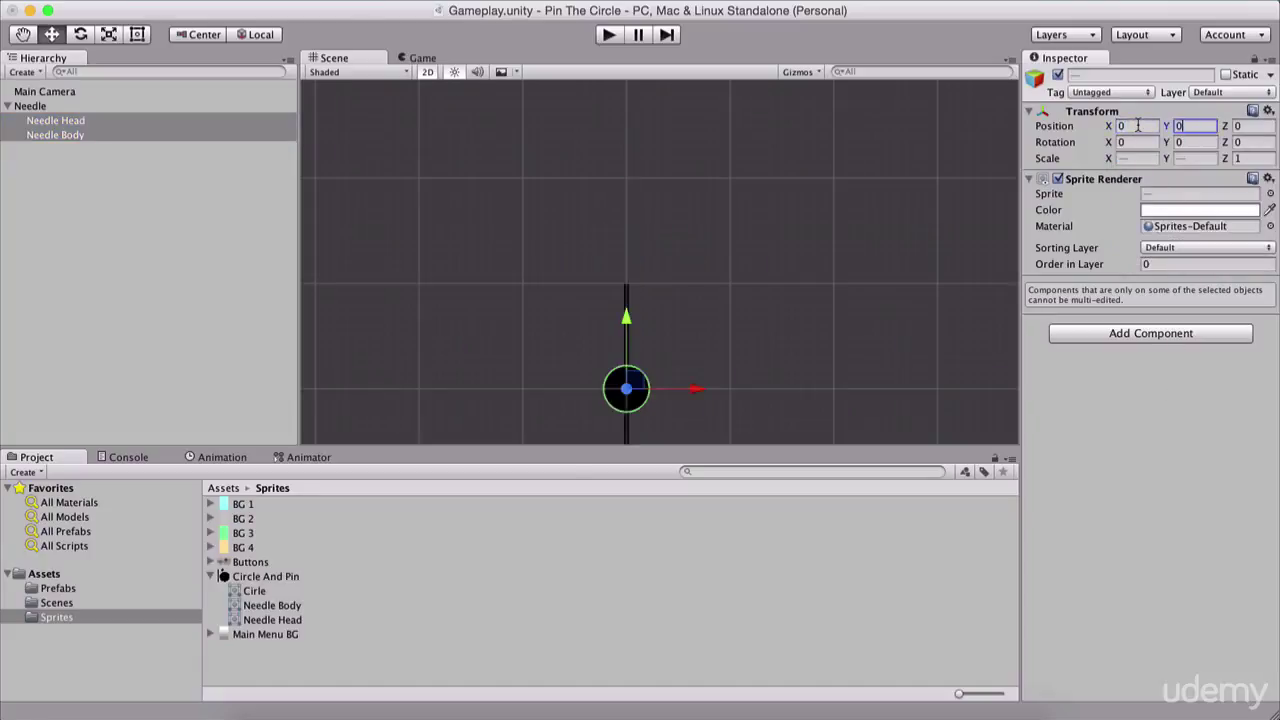
Move the parent Needle object with its children upward to about X -0.043, Y 1.249
left_click(60, 106)
left_click_drag(634, 386, 627, 242)
left_click(49, 106)
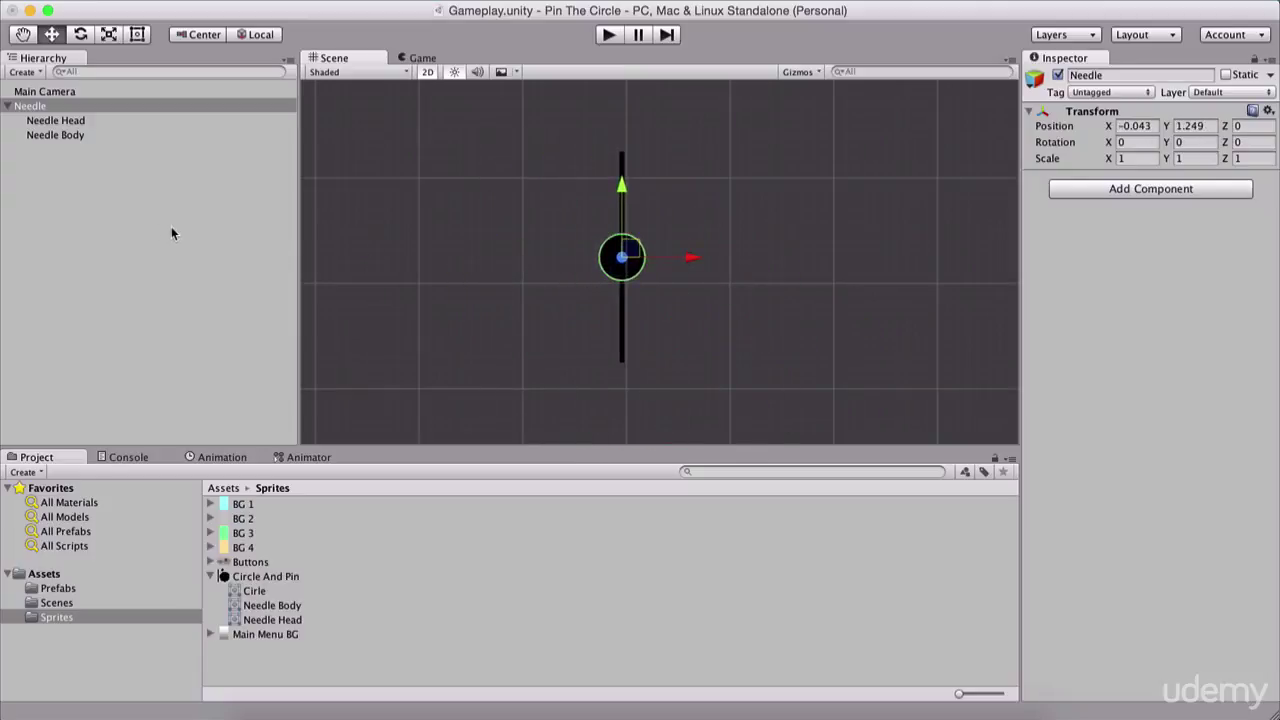
Place the Needle Head at the lower end of the Needle Body, with the body at about Y -0.164, and check the needle in the Game view
left_click(90, 135)
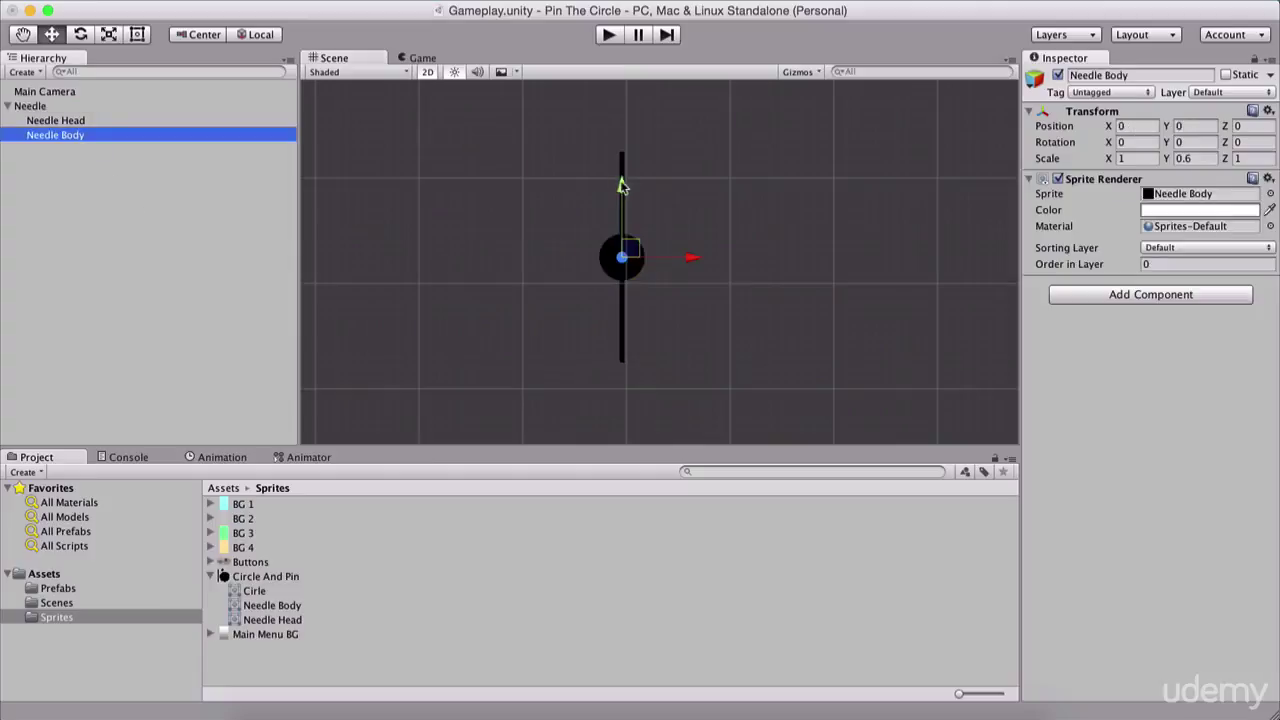
left_click_drag(621, 186, 631, 284)
left_click(91, 121)
mouse_move(640, 332)
left_mouse_down()
mouse_move(640, 308)
mouse_move(624, 318)
left_mouse_up()
left_click(60, 134)
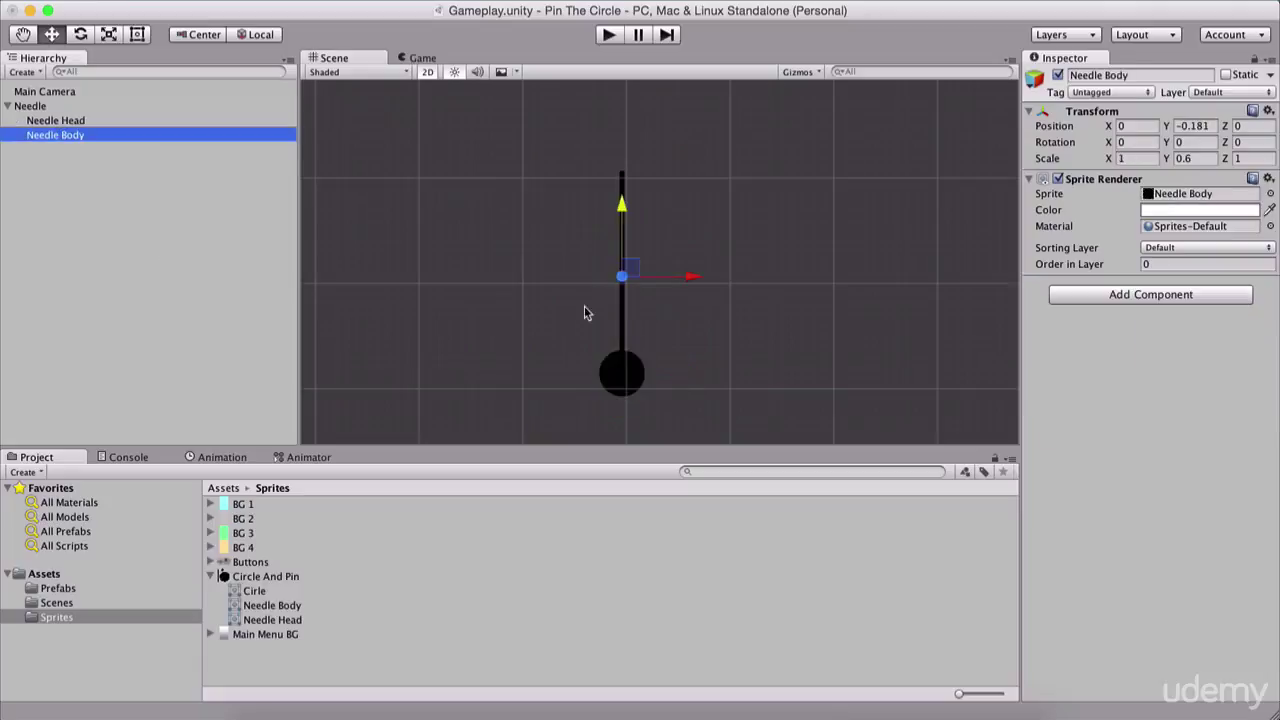
mouse_move(622, 204)
left_mouse_down()
mouse_move(622, 178)
mouse_move(624, 206)
left_mouse_up()
left_click(424, 57)
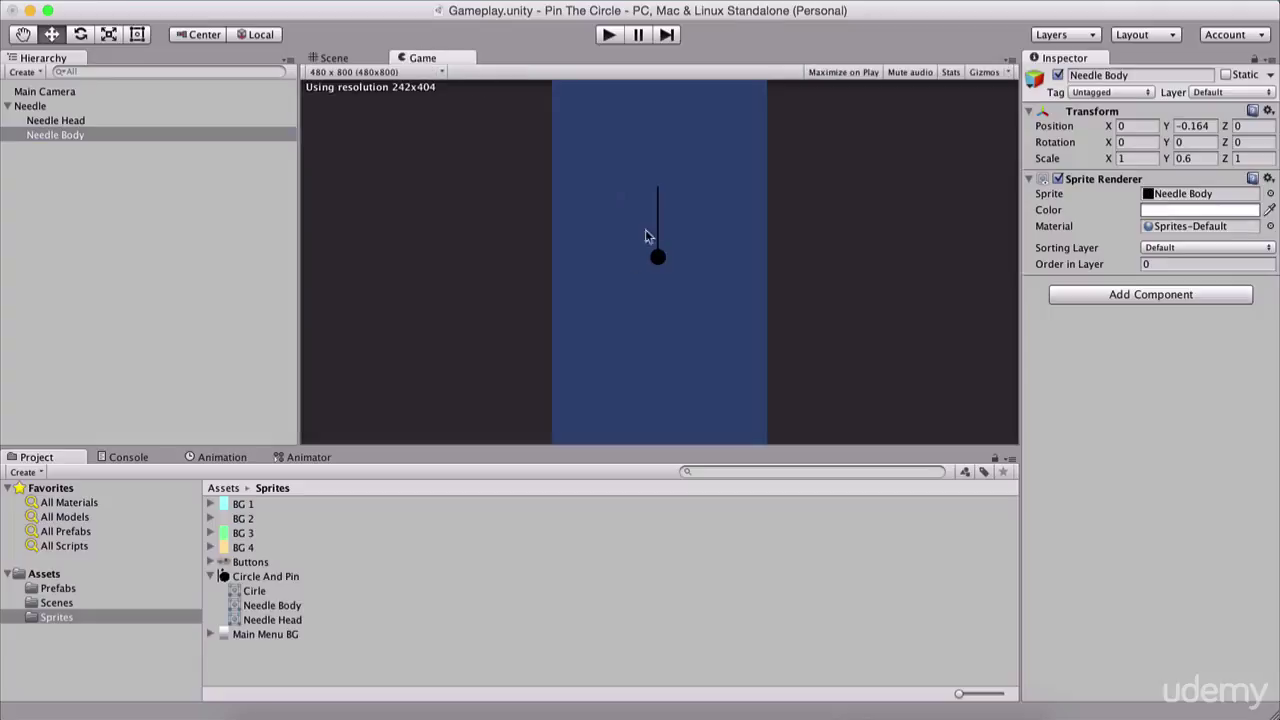
left_click(334, 58)
scroll(410, 260, "down", 3)
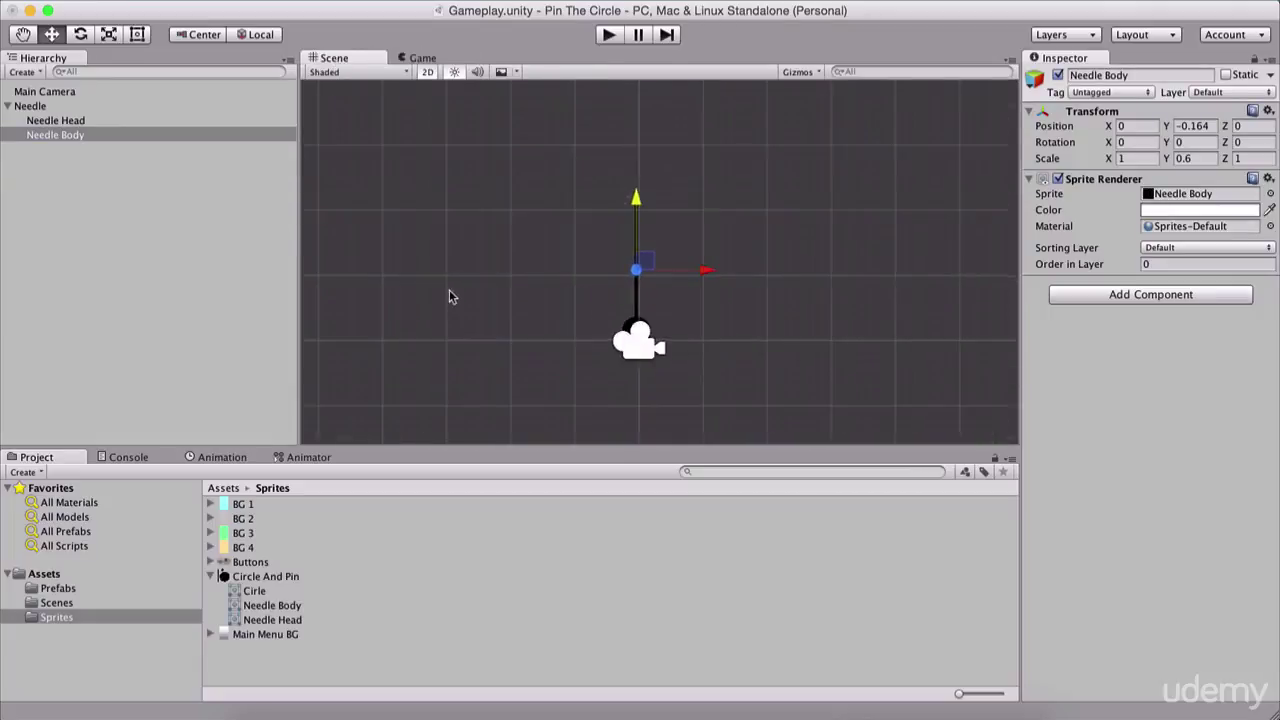
Move the parent Needle object up and to the left in the scene, to about X -0.78, Y 1.58
middle_click_drag(449, 296, 451, 262)
left_click(40, 106)
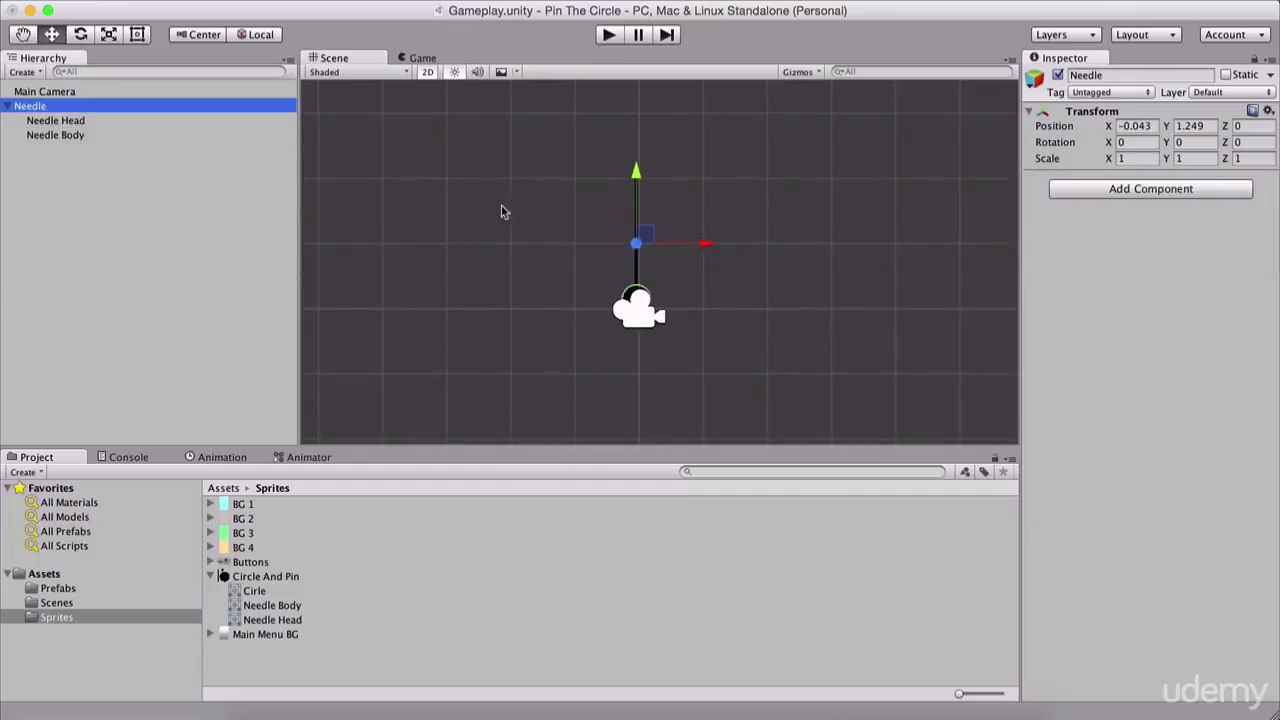
left_click_drag(637, 234, 589, 212)
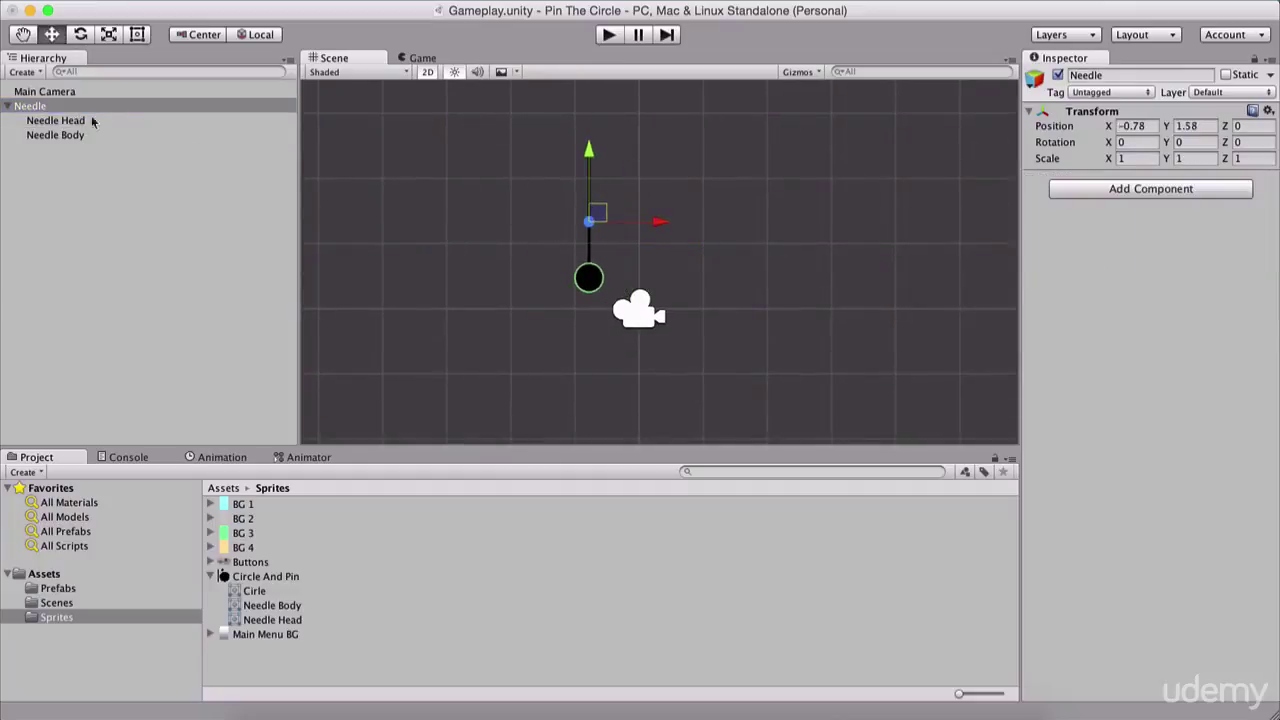
Add a Box Collider 2D component to the parent Needle object
left_click(46, 110)
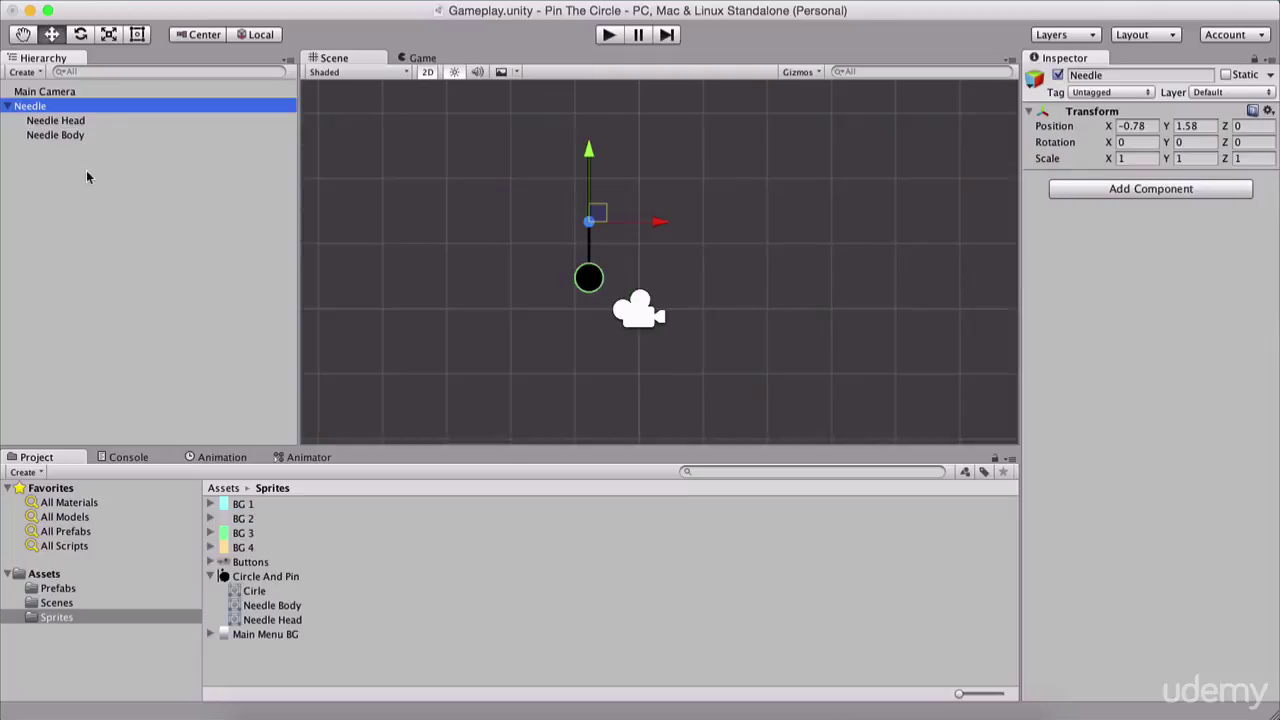
right_click(222, 106)
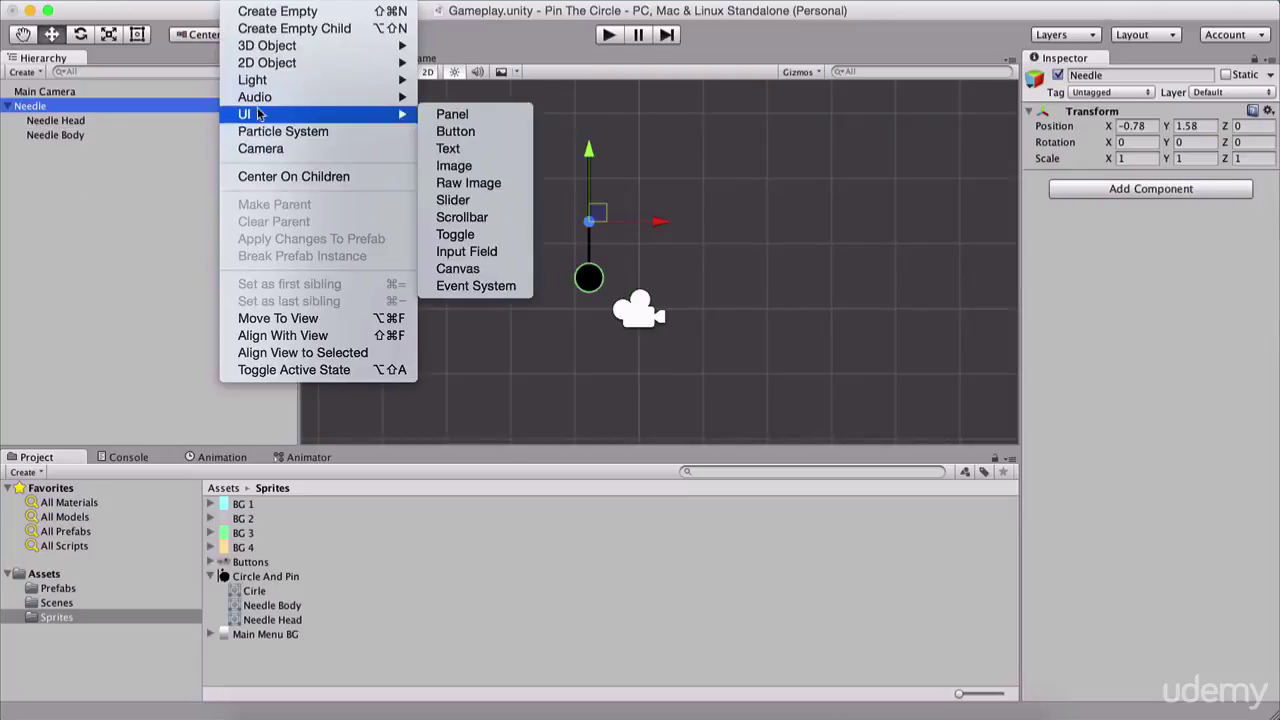
key("Escape")
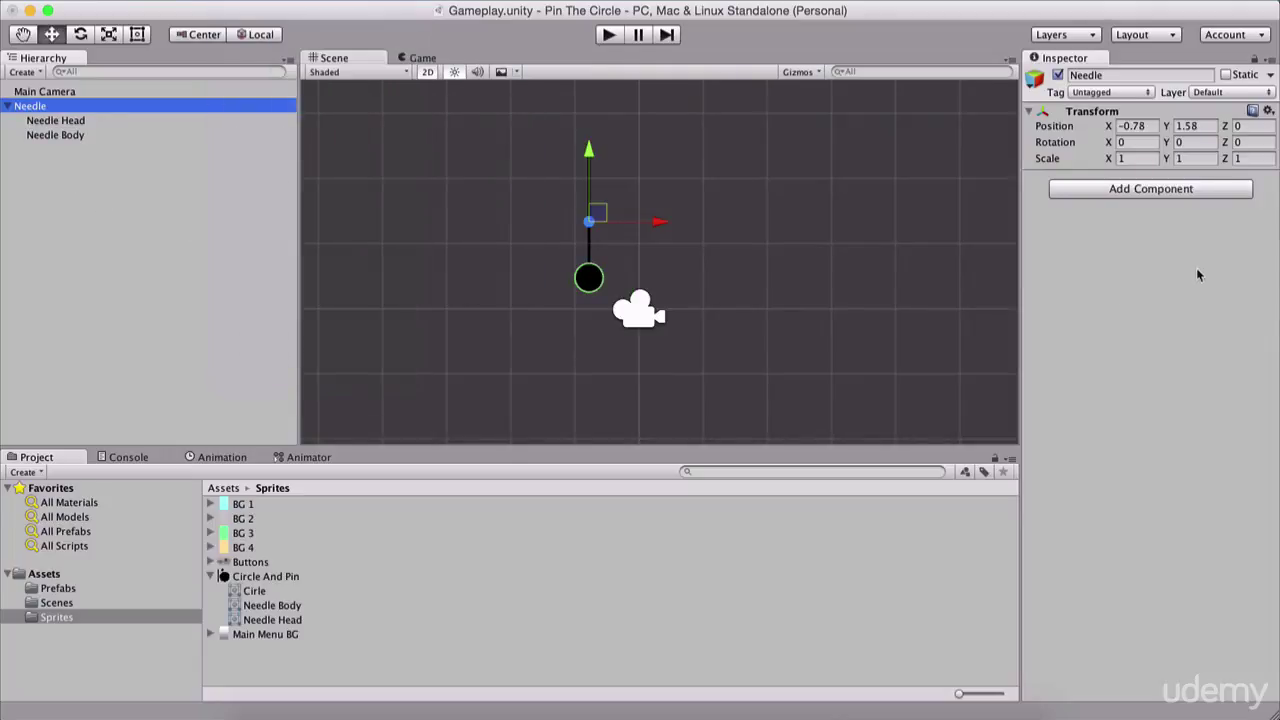
left_click(1153, 190)
type("box")
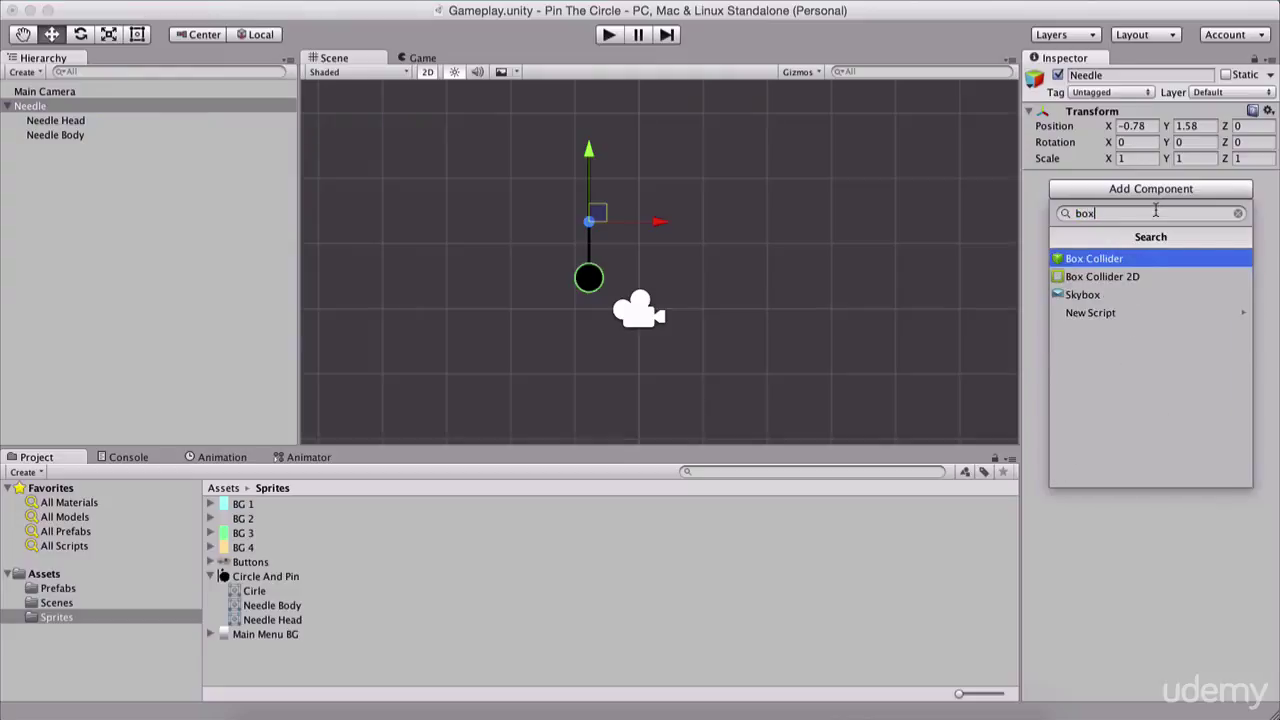
key("Down")
key("Return")
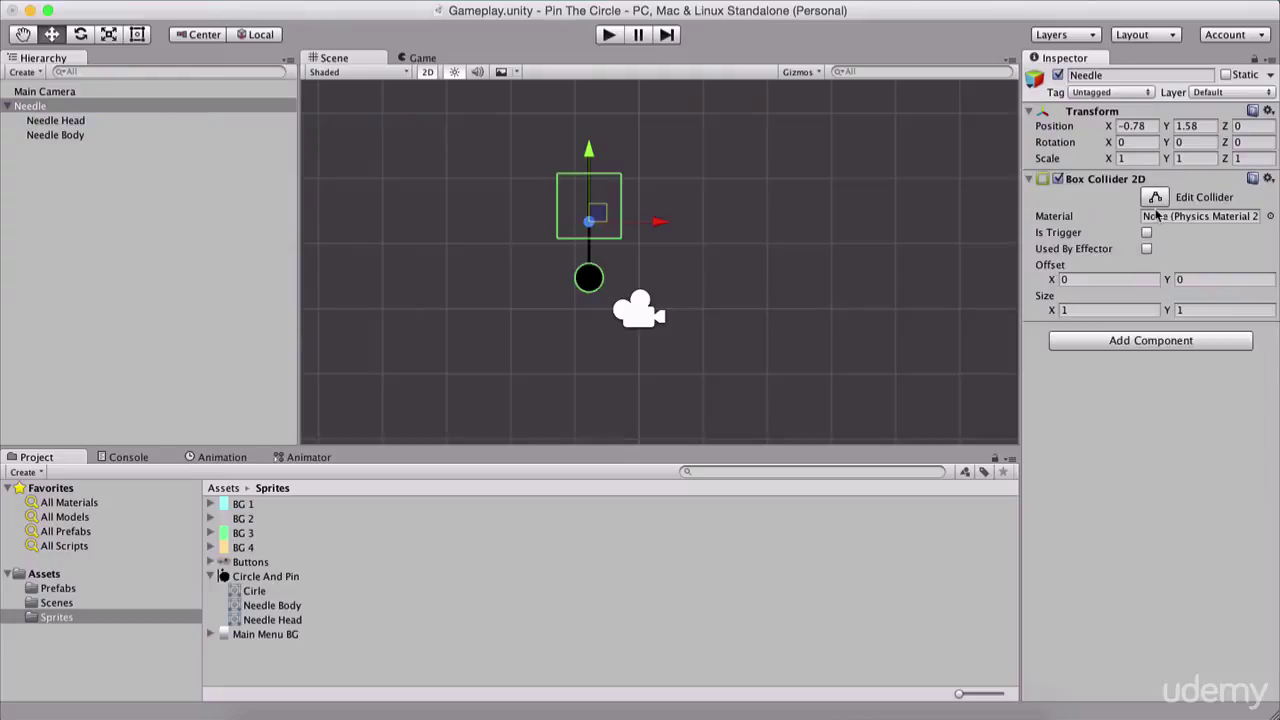
Add a Rigidbody 2D component to the Needle object
left_click(1136, 341)
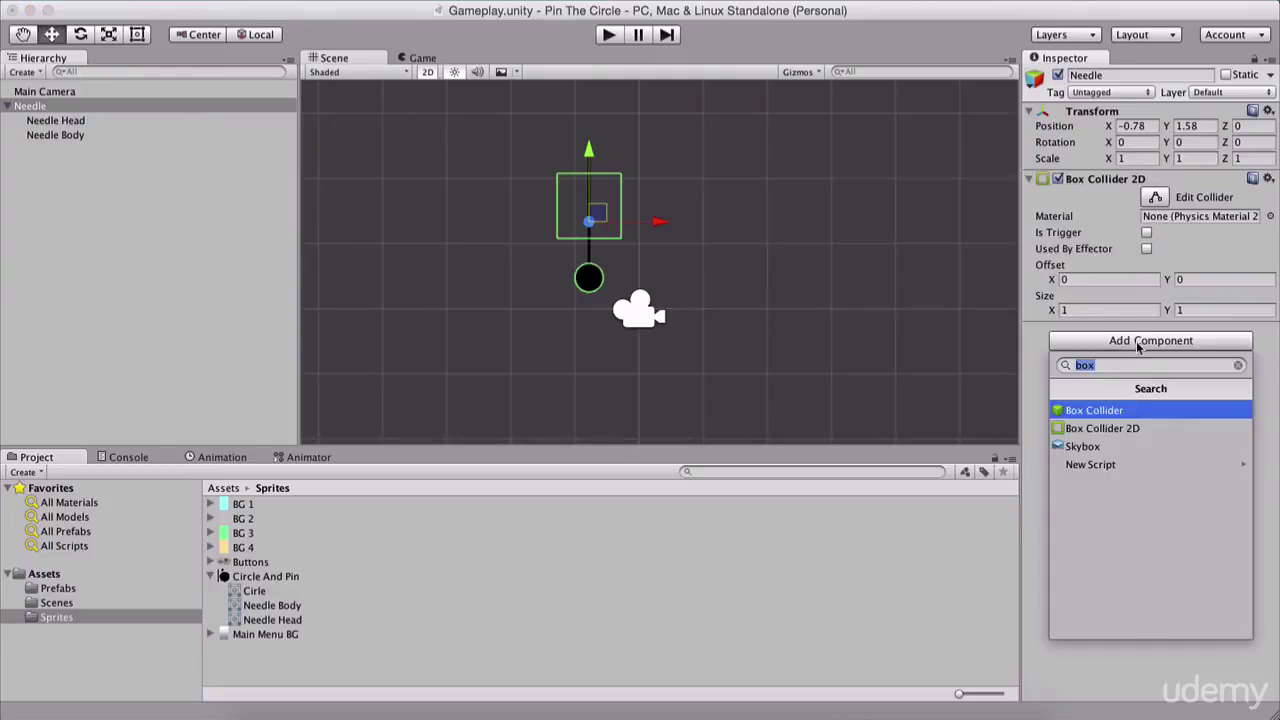
type("rigid")
key("Down")
key("Return")
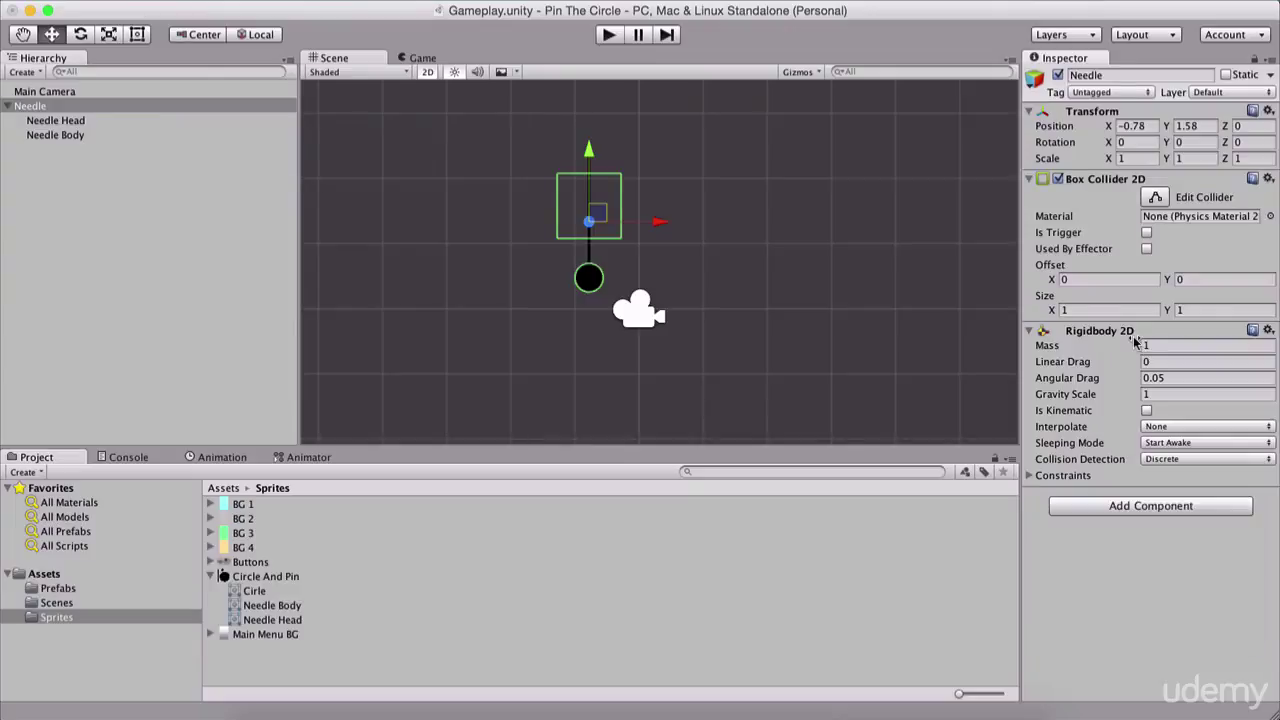
Set the Needle's box collider offset Y to 0.36 and narrow its size X to 0.05 to match the body's width
scroll(400, 141, "up", 3)
middle_click_drag(409, 177, 471, 289)
scroll(539, 250, "up", 1)
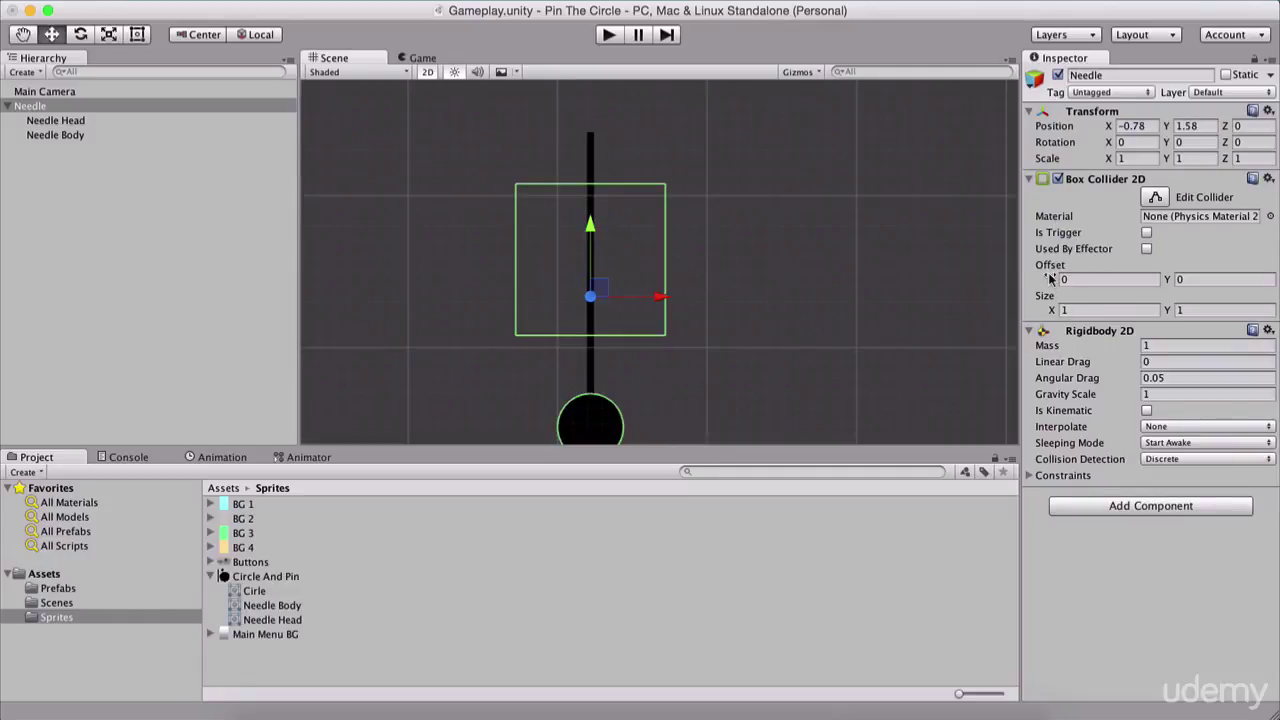
left_click_drag(1050, 279, 1170, 281)
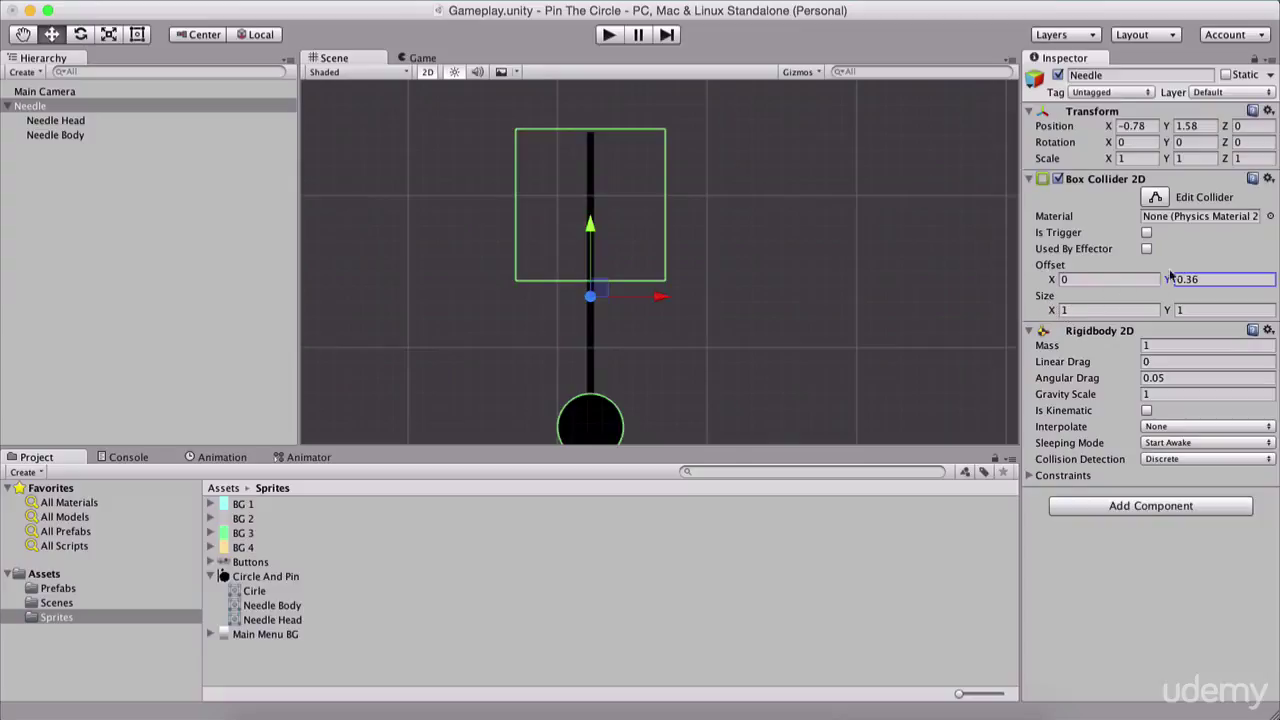
left_click_drag(1051, 310, 1007, 306)
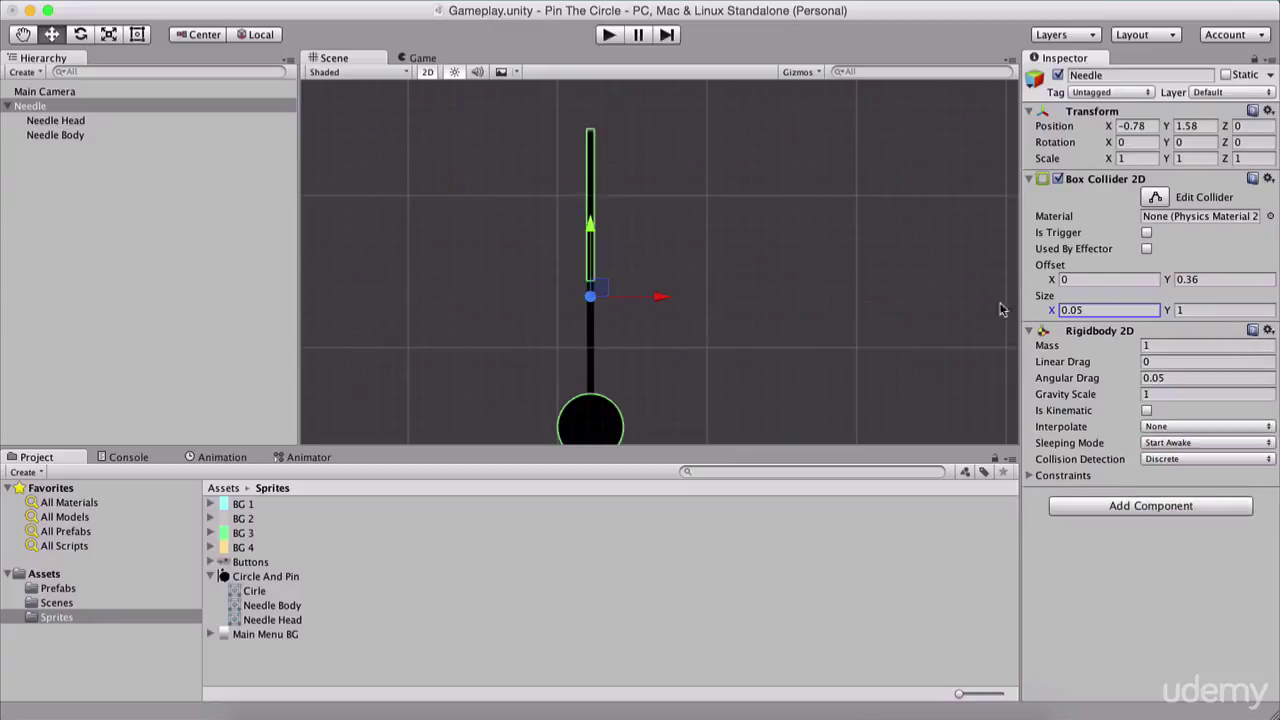
Shorten the Needle's box collider to a size Y of 0.3
scroll(601, 165, "up", 3)
middle_click_drag(601, 165, 764, 276)
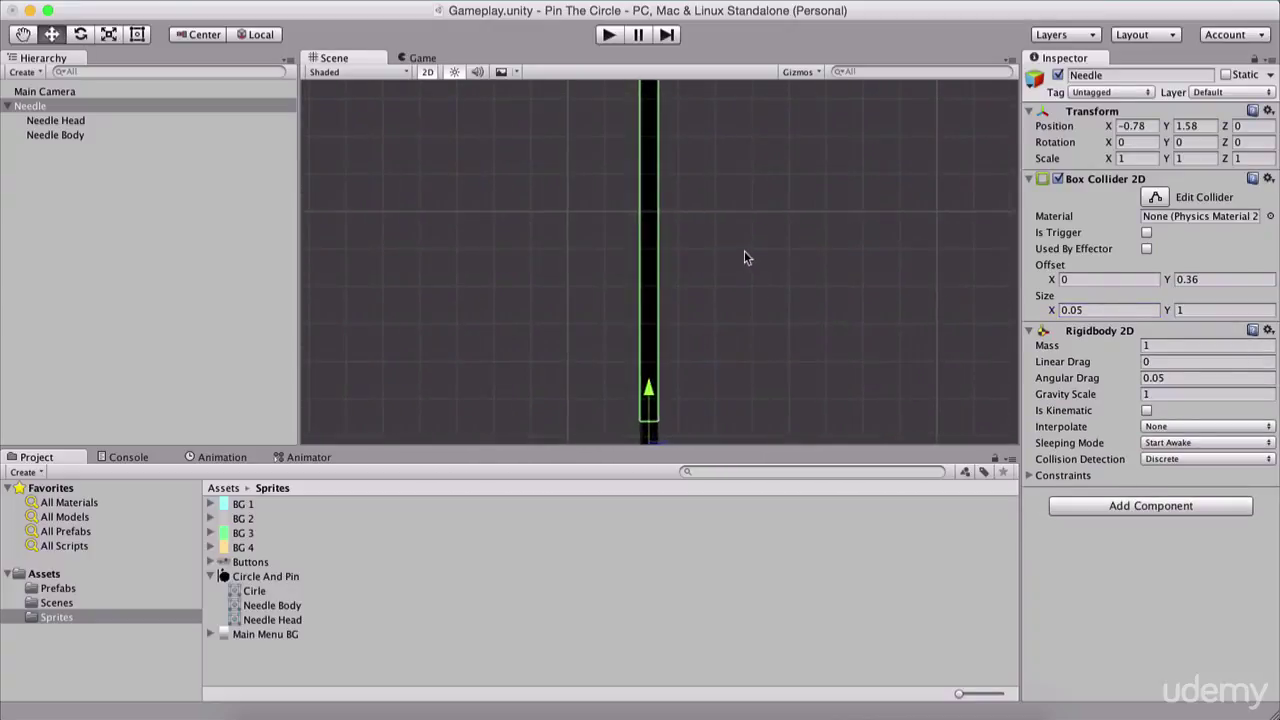
middle_click_drag(720, 234, 703, 311)
scroll(703, 311, "up", 2)
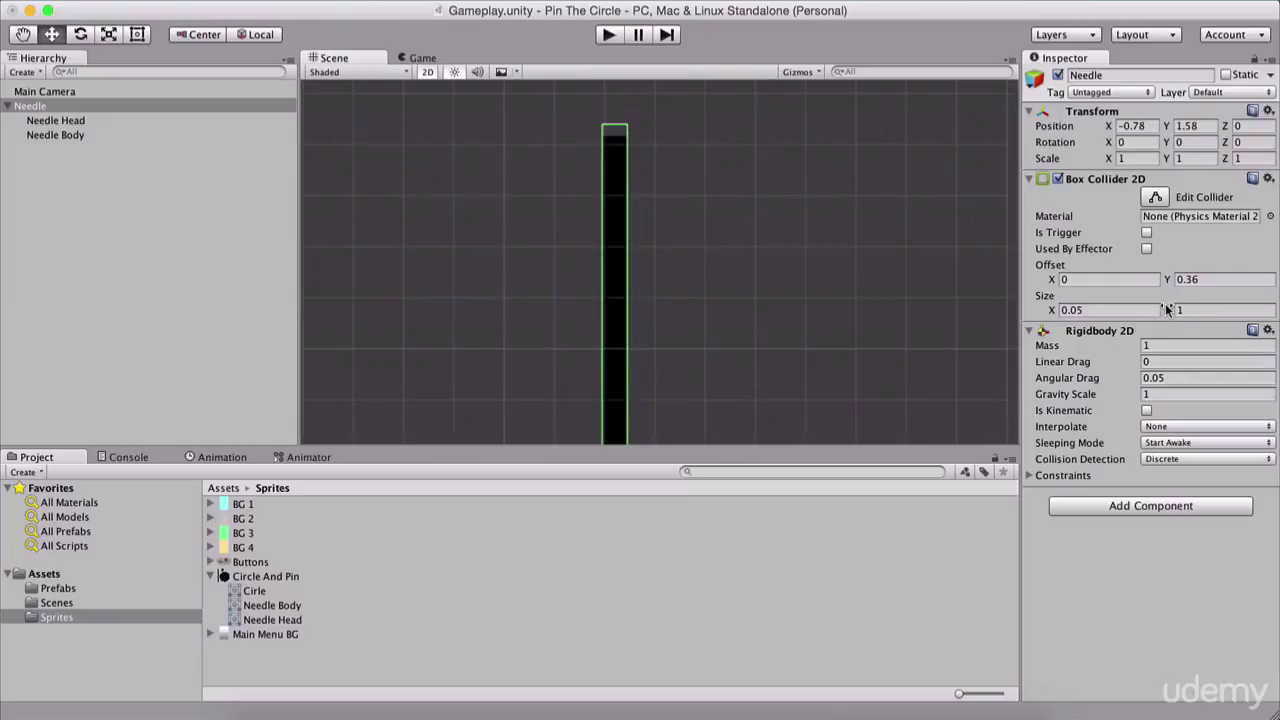
left_click_drag(1166, 309, 654, 317)
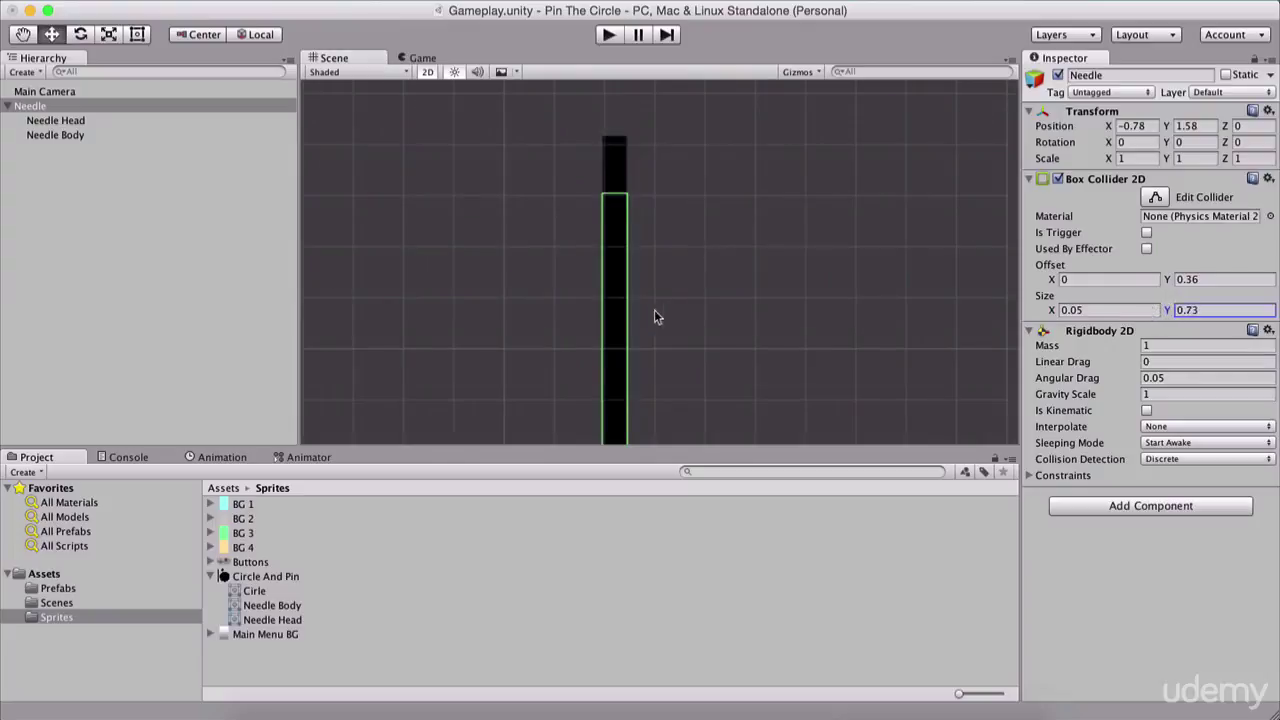
scroll(654, 317, "down", 3)
middle_click_drag(663, 323, 654, 274)
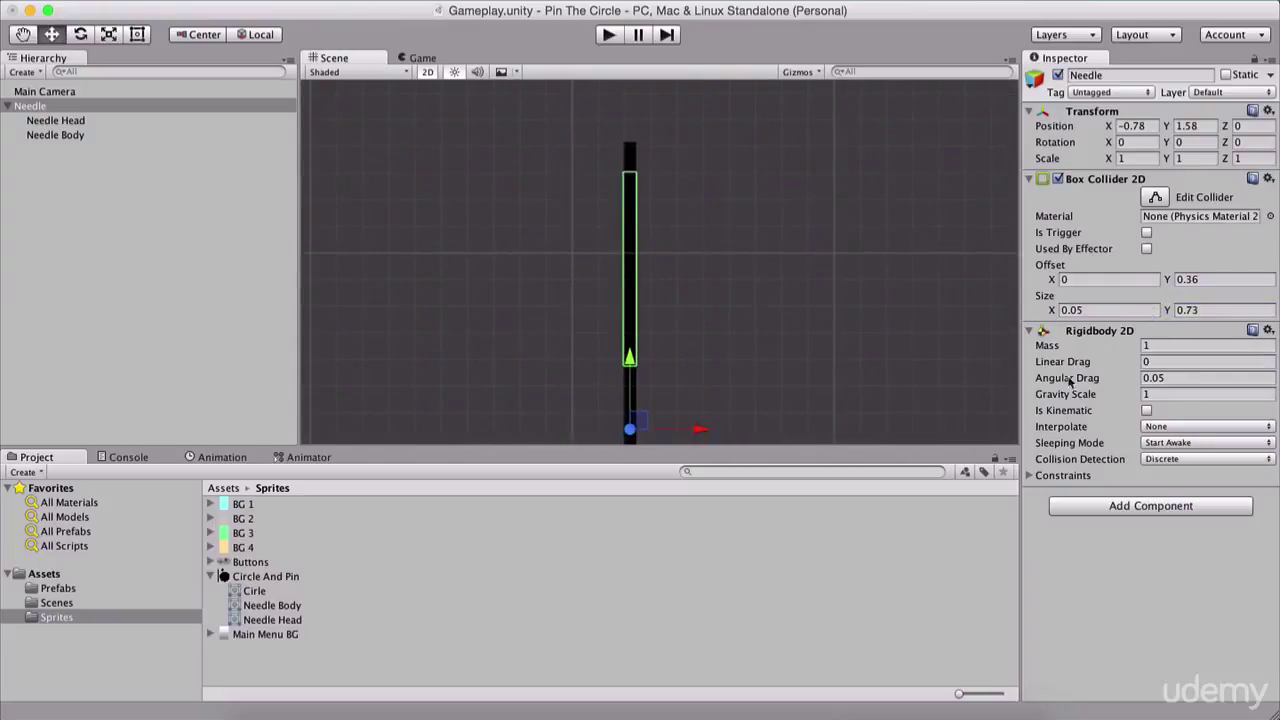
left_click_drag(1163, 307, 1142, 307)
Shift the Needle's box collider up to the needle's tip with an offset Y of 0.69
scroll(711, 277, "up", 3)
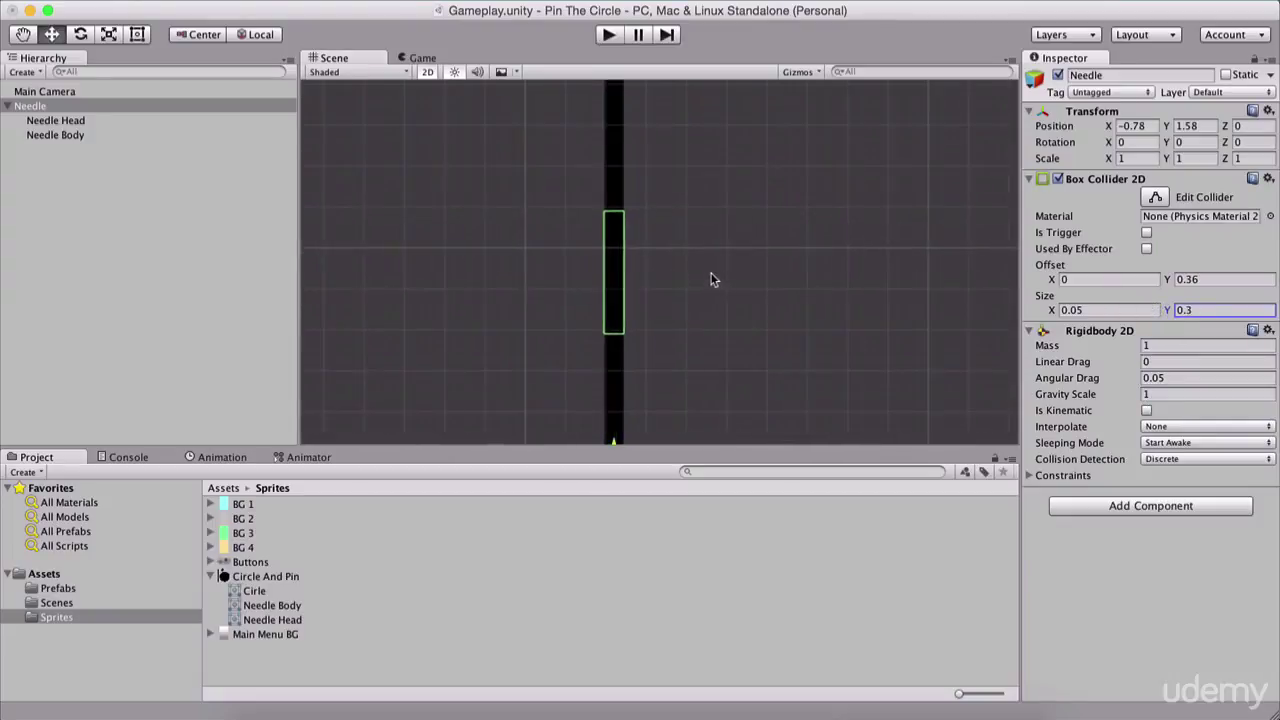
middle_click_drag(711, 277, 695, 425)
left_click_drag(1166, 279, 1189, 281)
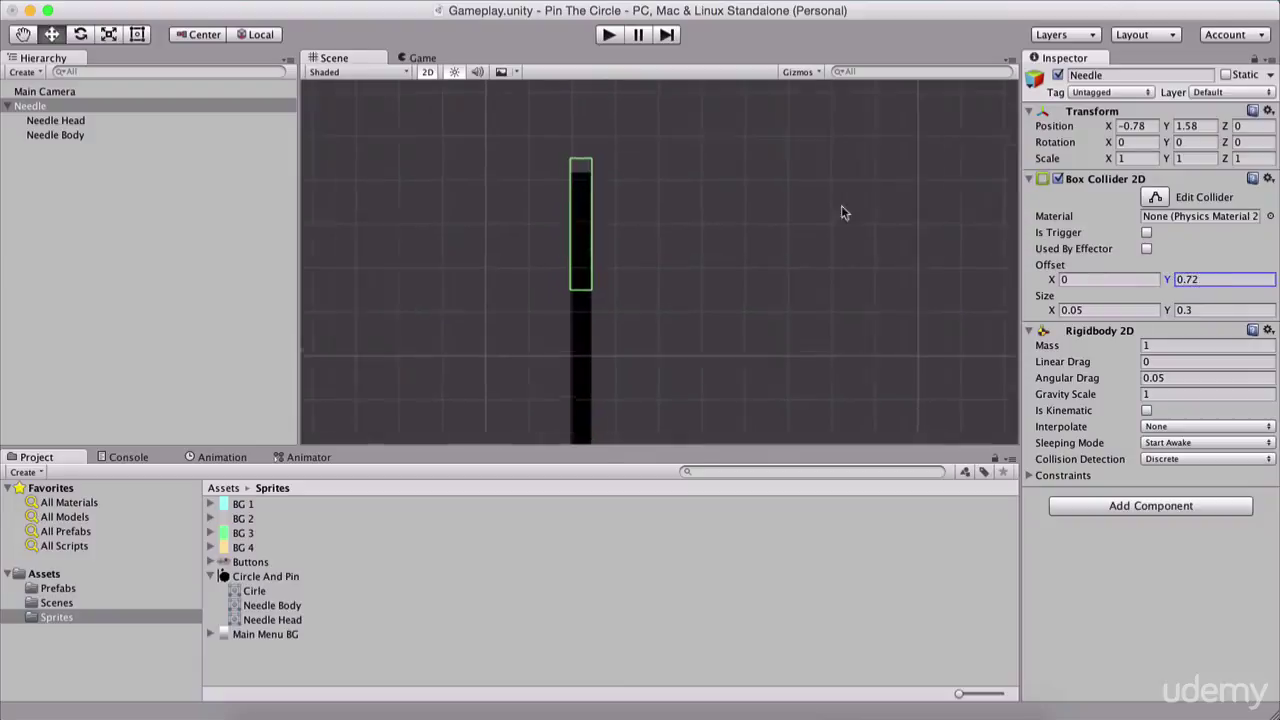
scroll(841, 205, "up", 3)
middle_click_drag(954, 403, 556, 165)
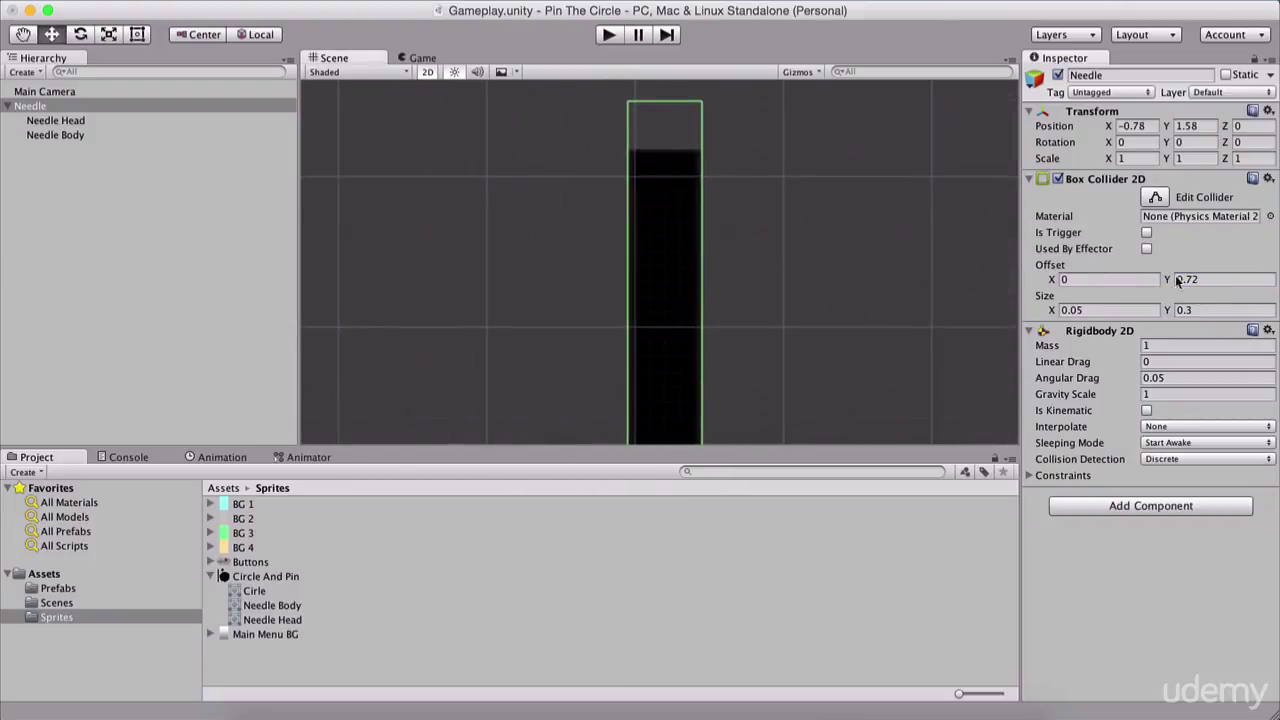
left_click_drag(1177, 282, 1158, 281)
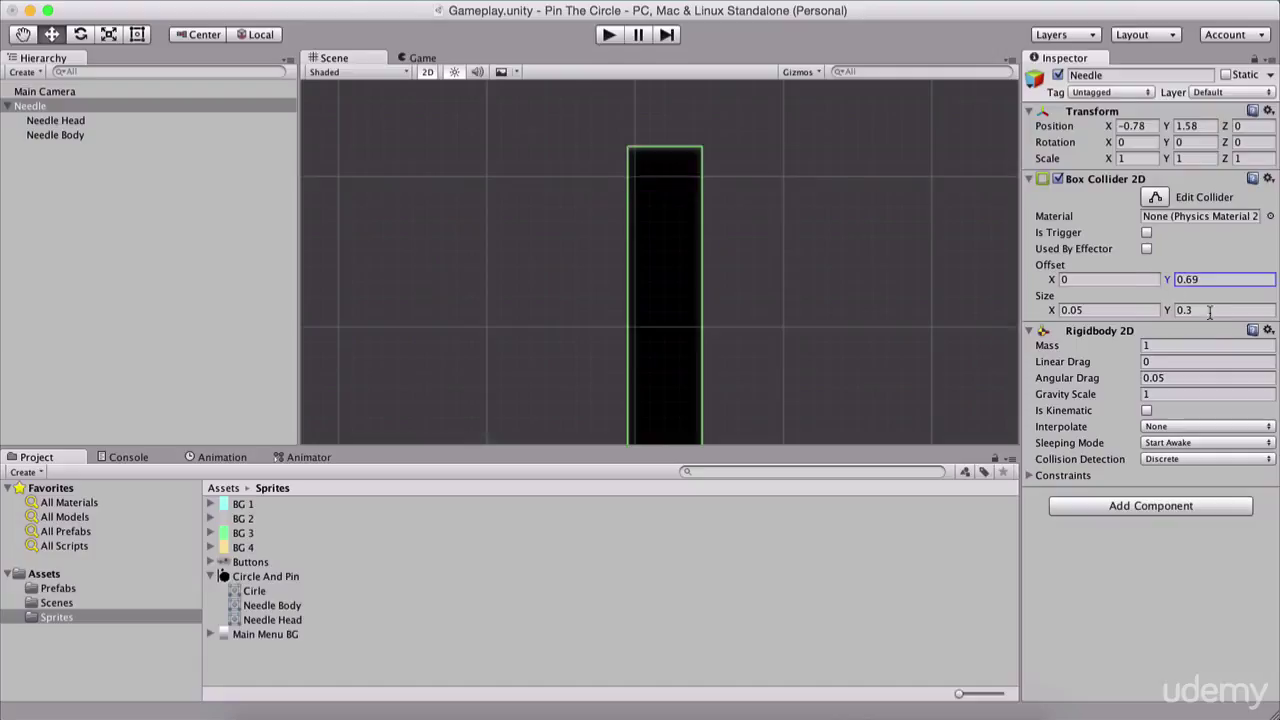
Fine-tune the box collider's offset Y to 0.687 so its upper edge meets the needle's tip
left_click(1221, 272)
left_click(1221, 272)
key("BackSpace")
type("88")
key("BackSpace")
type("3")
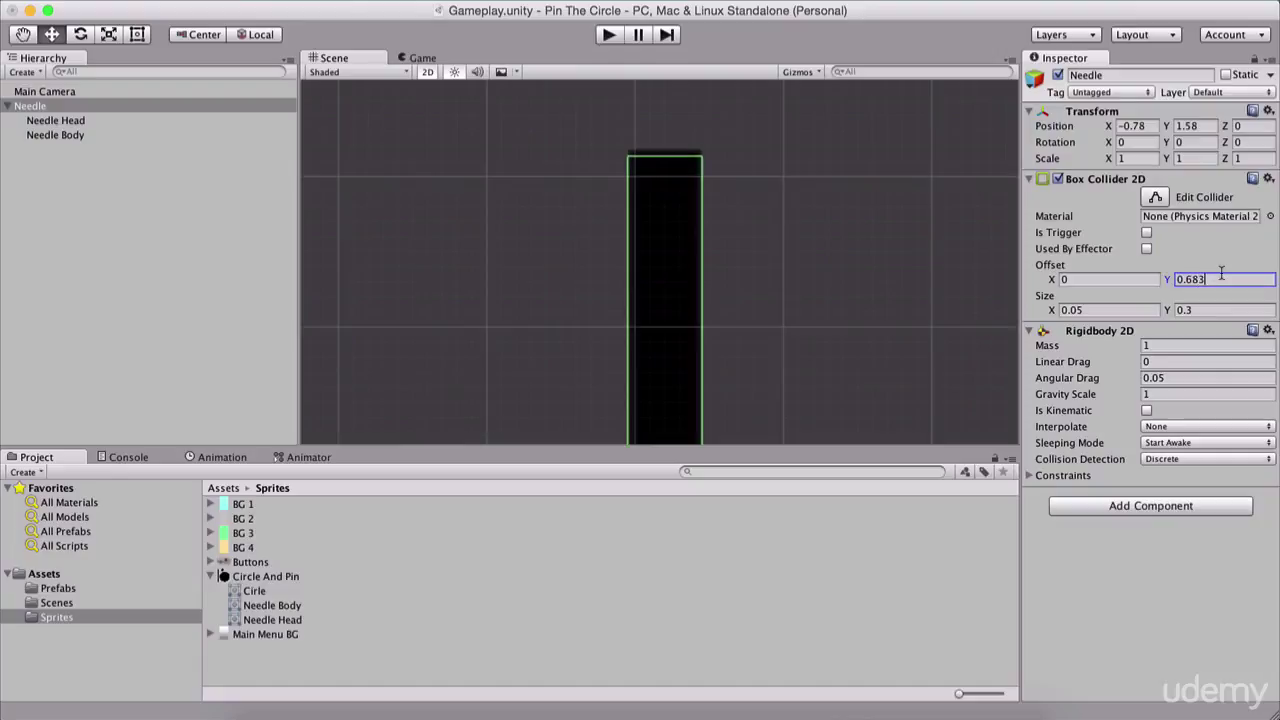
type("8")
key("BackSpace")
key("BackSpace")
type("7")
scroll(748, 245, "up", 3)
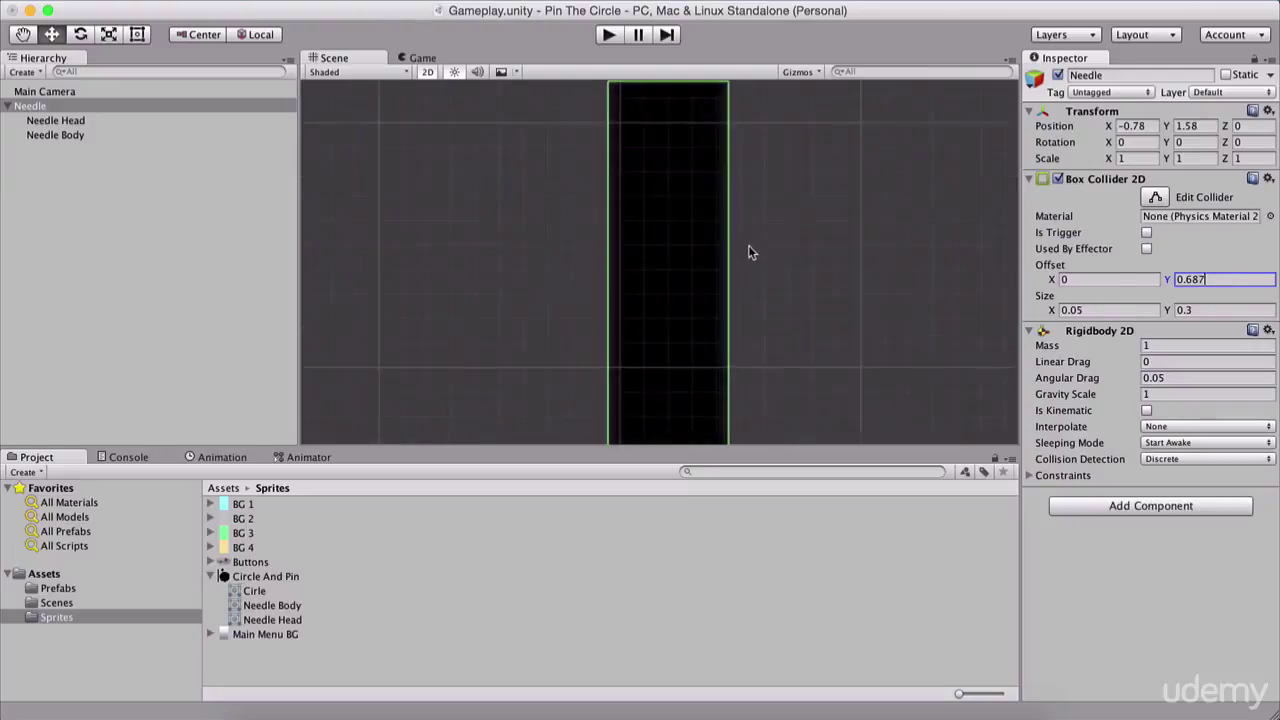
Set the box collider's offset Y to 0.688 and check its fit against the whole needle
middle_click_drag(748, 245, 691, 314)
scroll(691, 314, "up", 5)
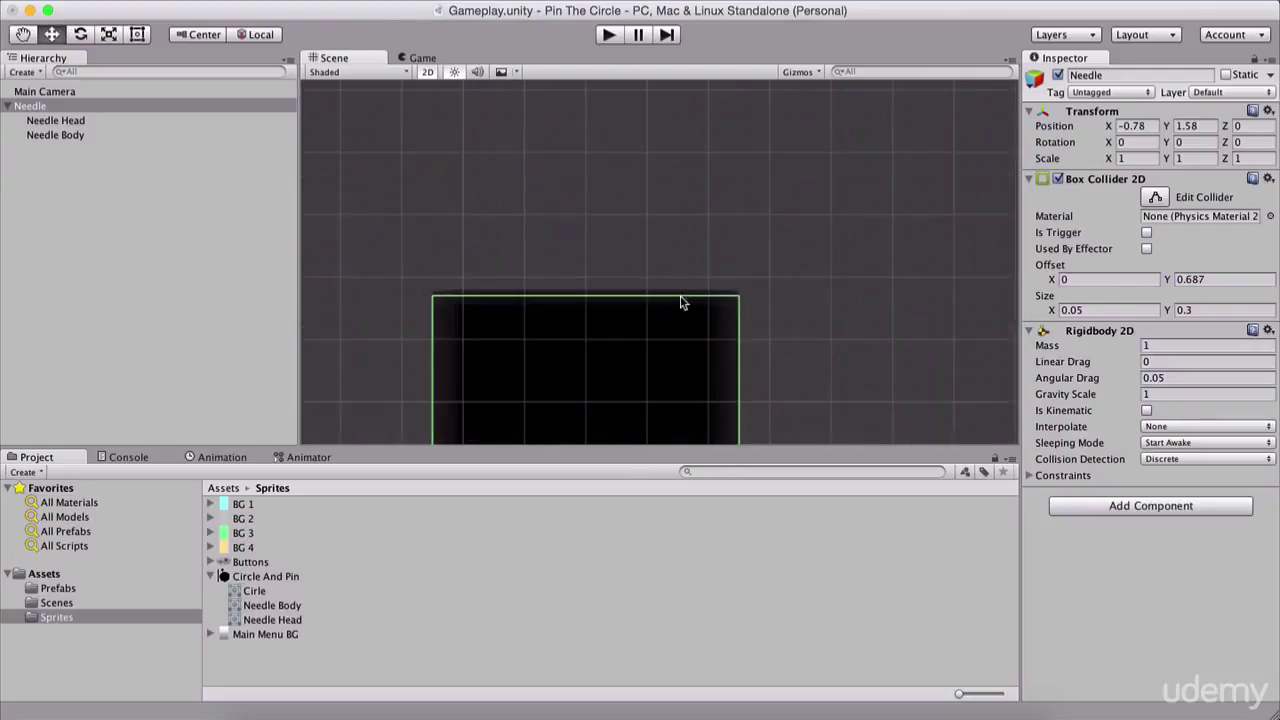
left_click(1245, 279)
left_click(1245, 279)
key("BackSpace")
type("8")
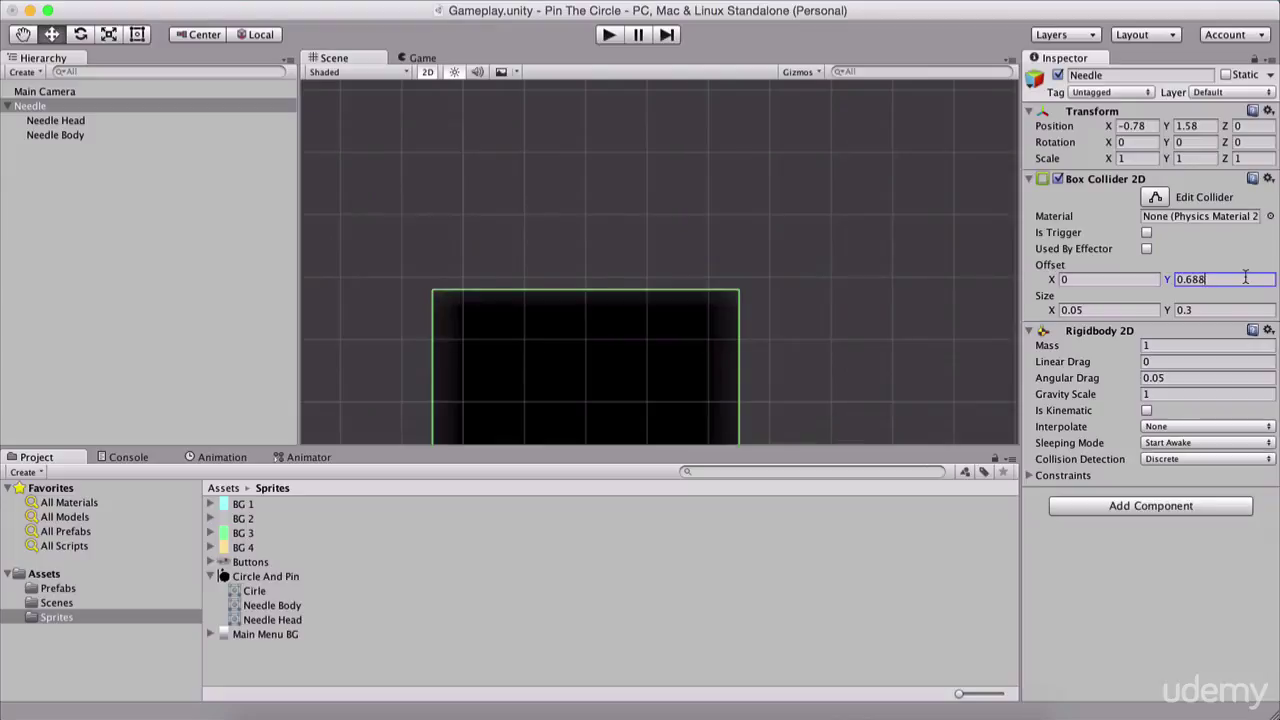
scroll(528, 237, "down", 5)
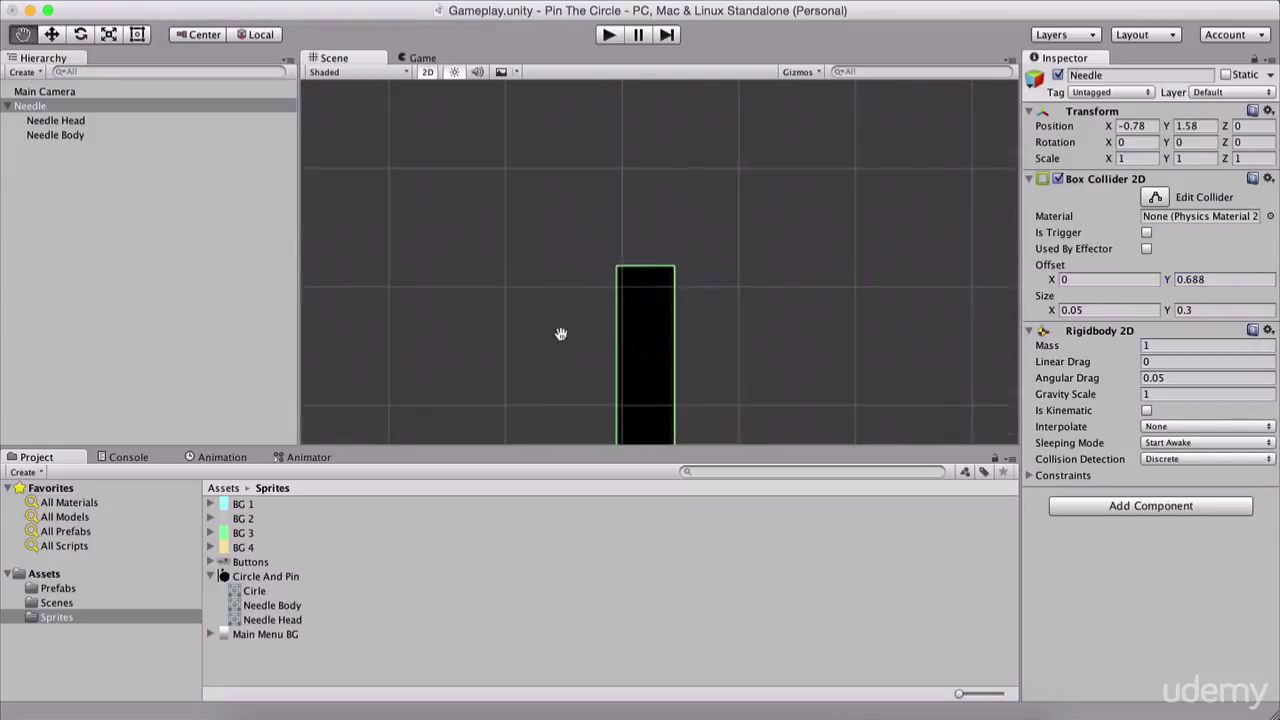
middle_click_drag(560, 334, 544, 220)
scroll(544, 220, "down", 5)
middle_click_drag(594, 280, 550, 236)
scroll(586, 306, "down", 3)
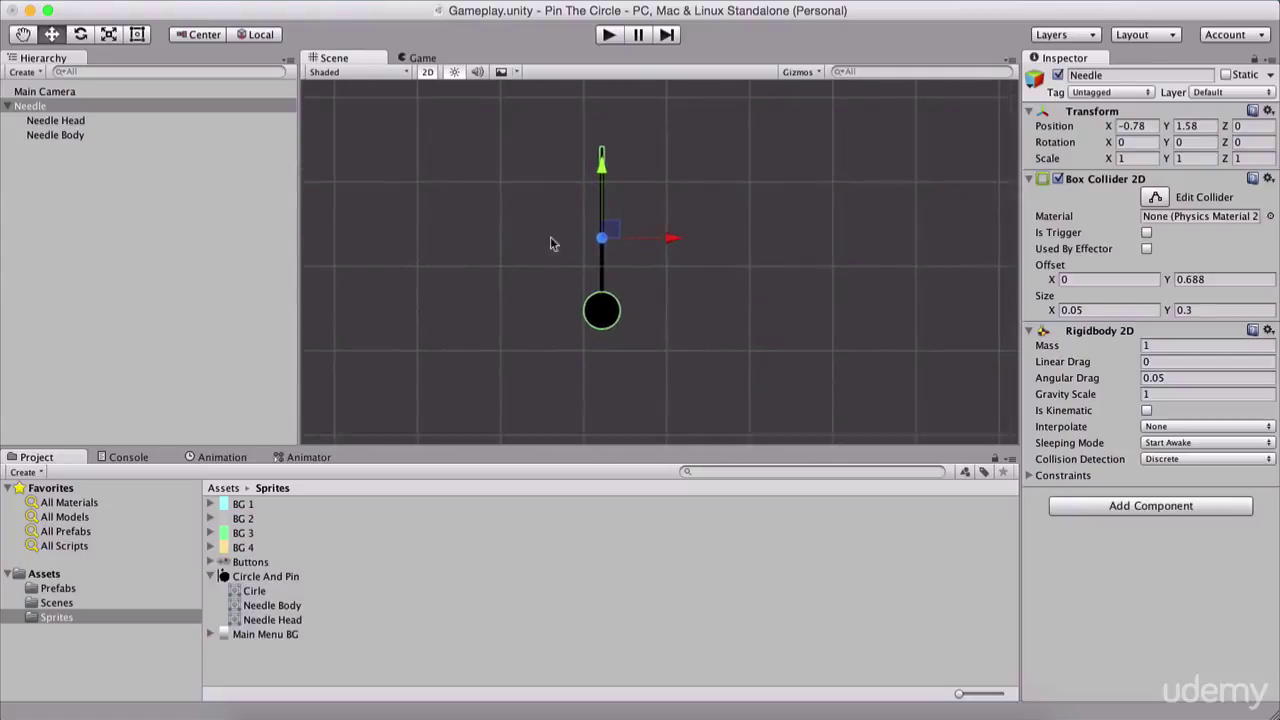
Inspect the colliders and components on Needle Head, Needle Body and the parent Needle
left_click(768, 259)
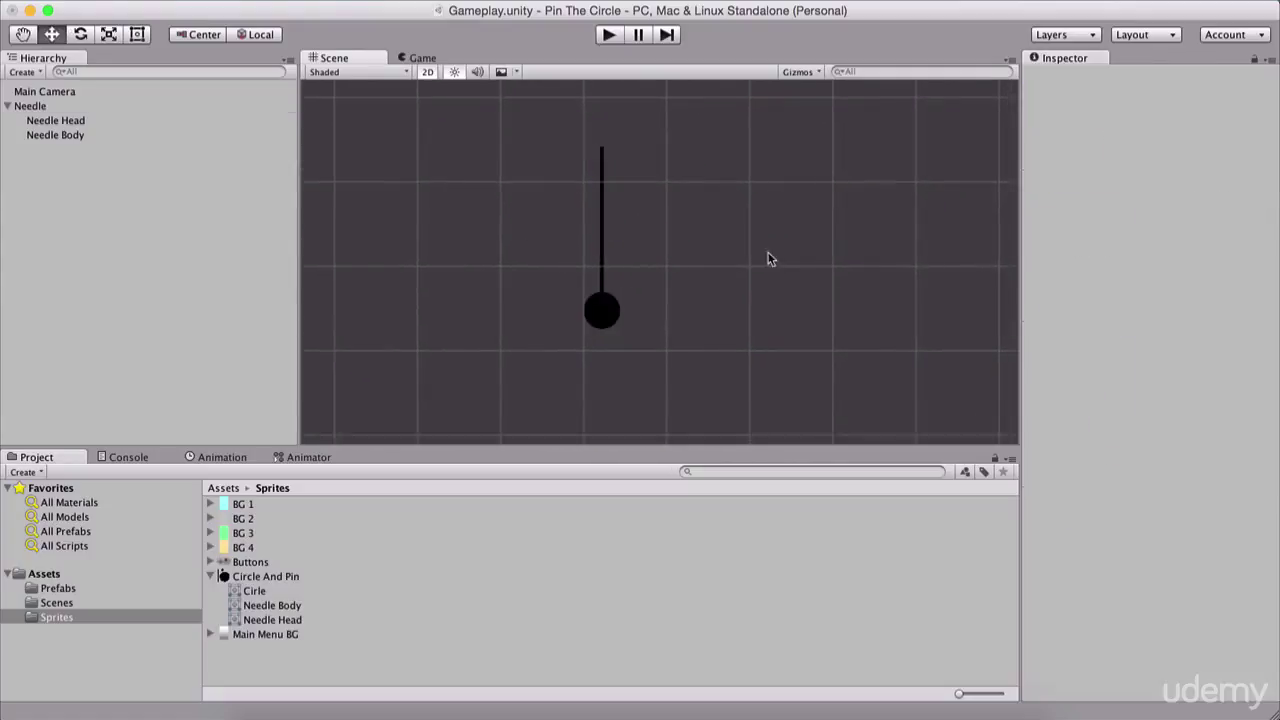
left_click(99, 120)
left_click(99, 134)
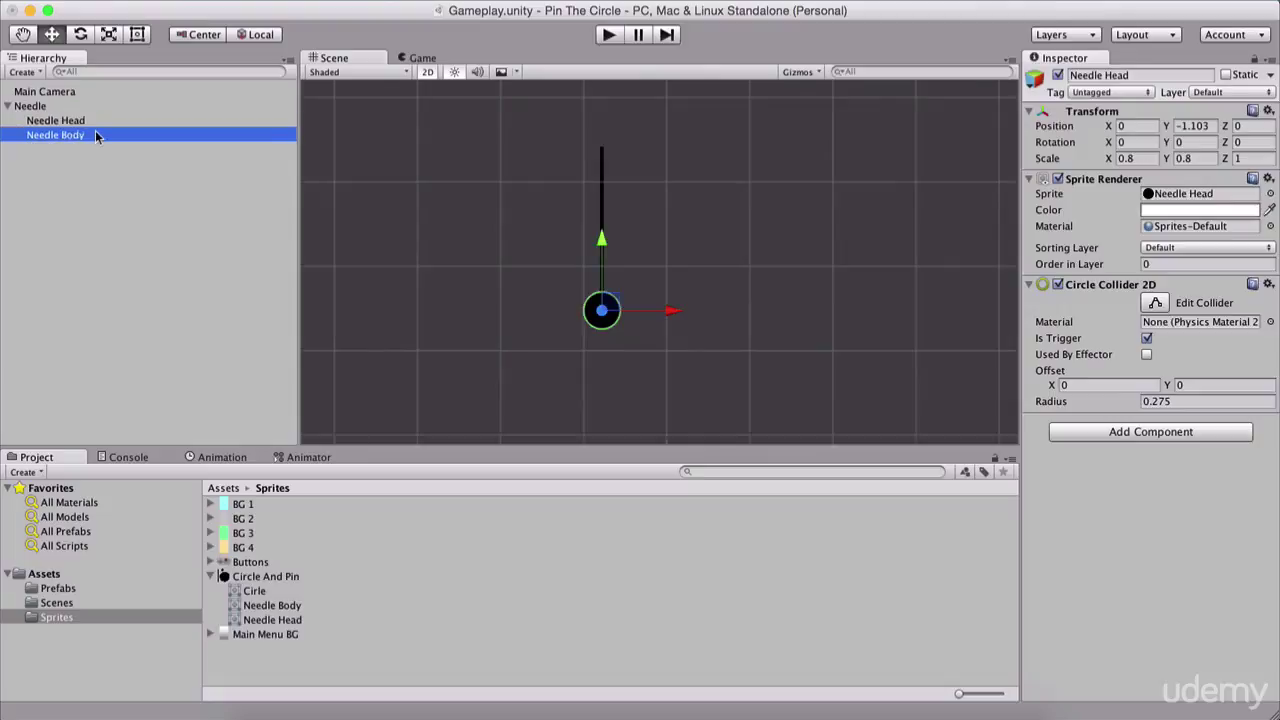
left_click(40, 106)
left_click(509, 194)
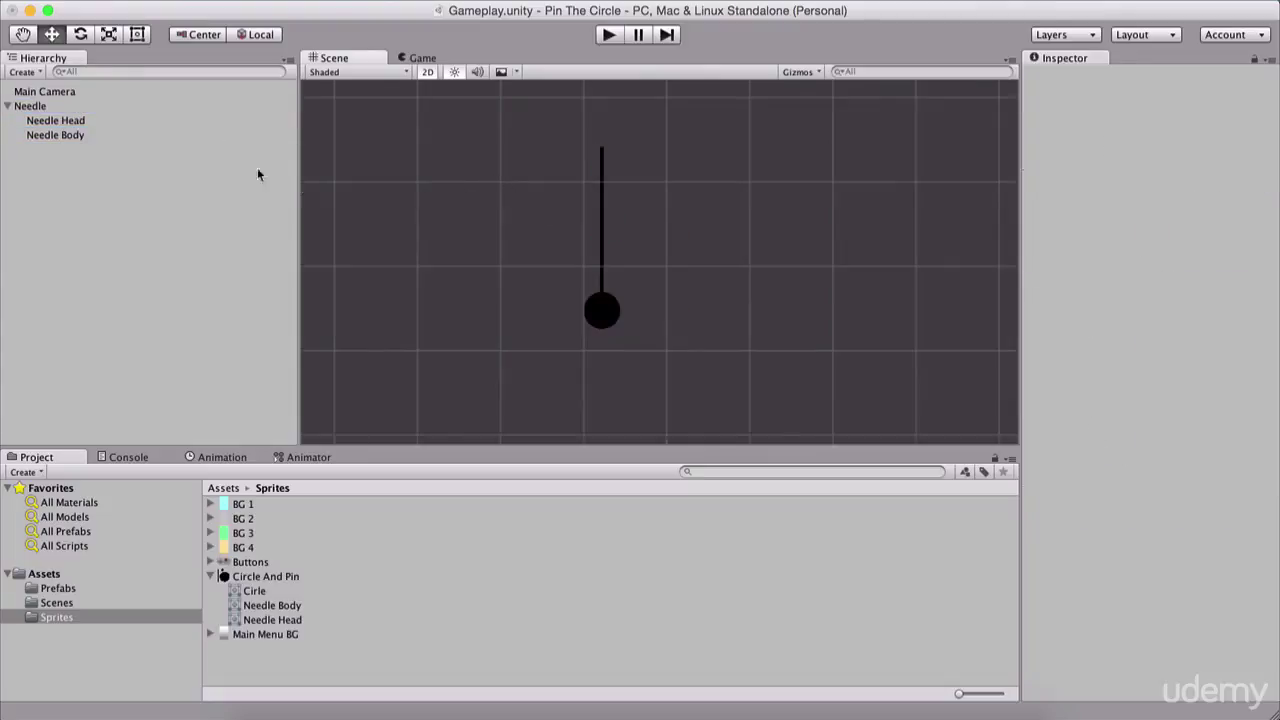
left_click(102, 120)
scroll(315, 172, "up", 2)
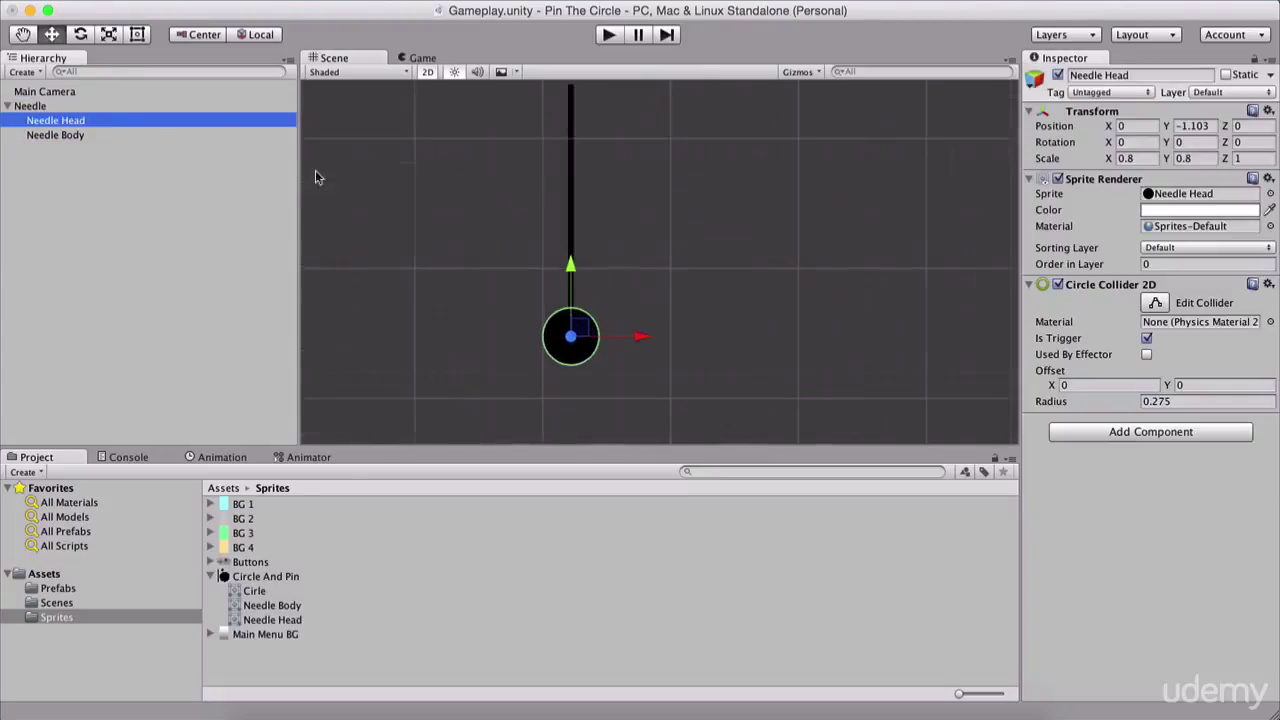
Lengthen the parent Needle's box collider to a size Y of 0.6 and set its offset Y to 0.54
left_click(38, 107)
middle_click_drag(428, 168, 480, 205)
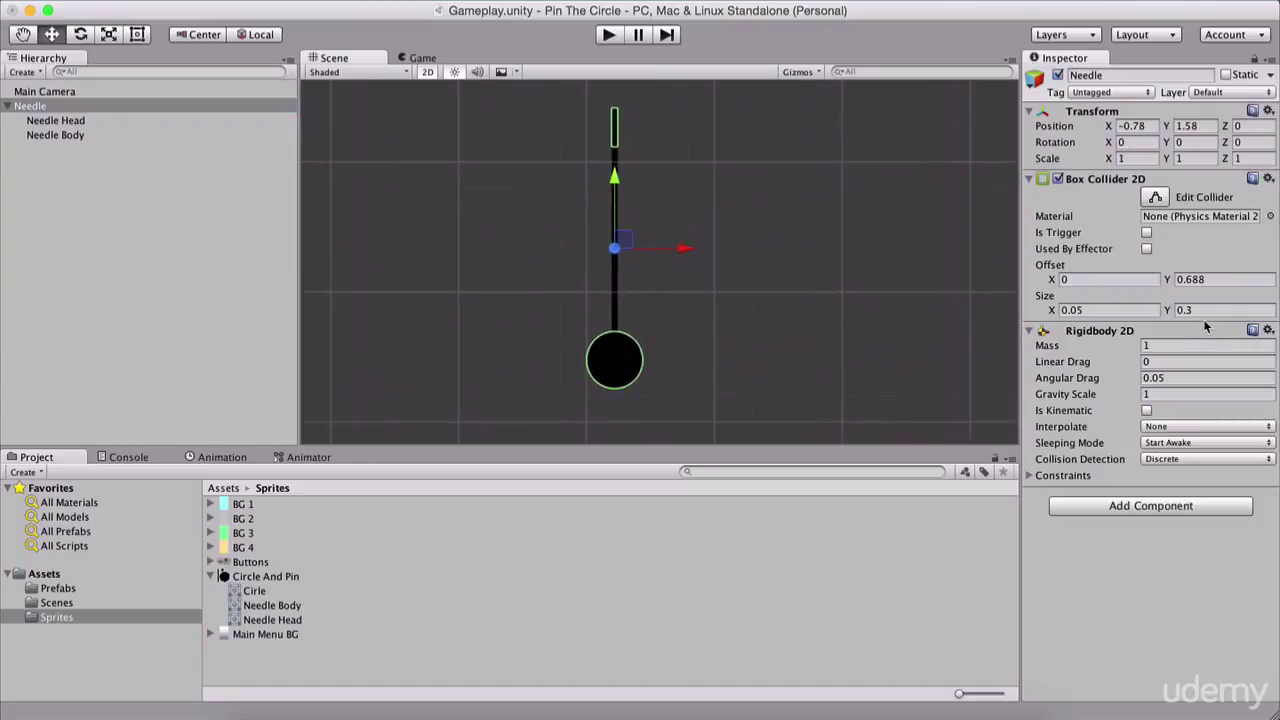
left_click_drag(1168, 310, 1148, 281)
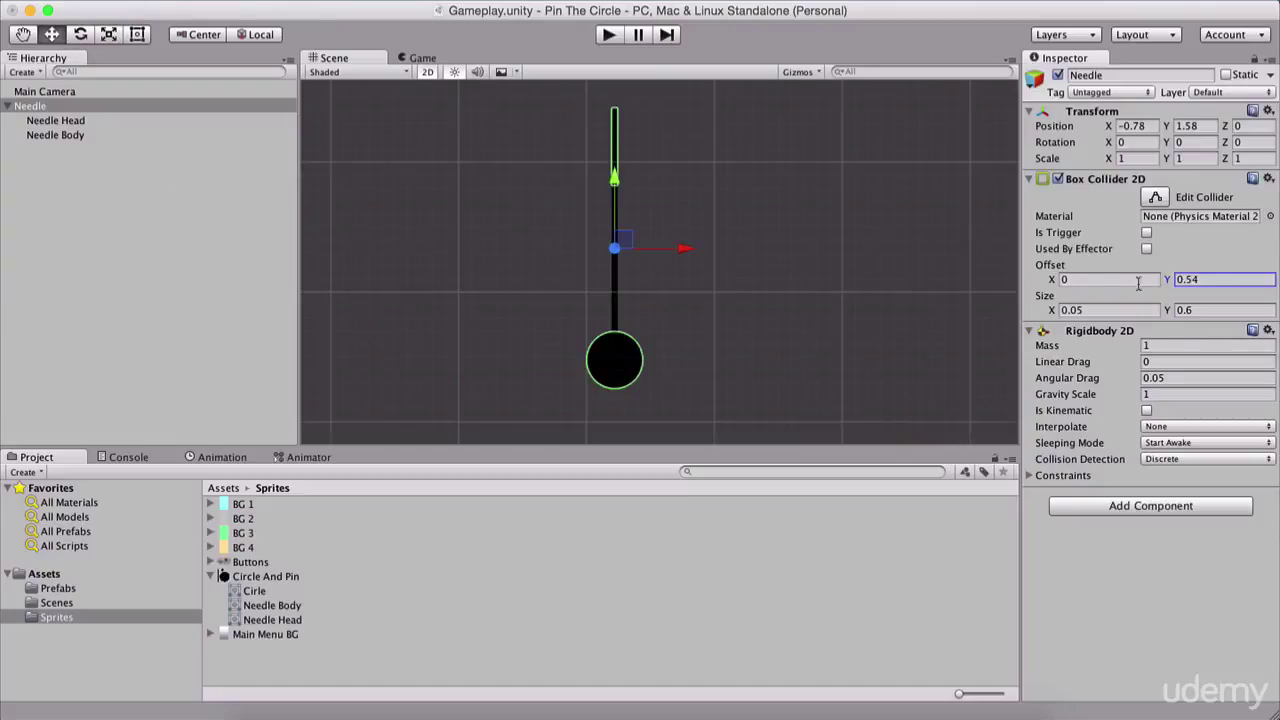
Deselect the Needle object and collapse its children in the object hierarchy
scroll(744, 286, "down", 4)
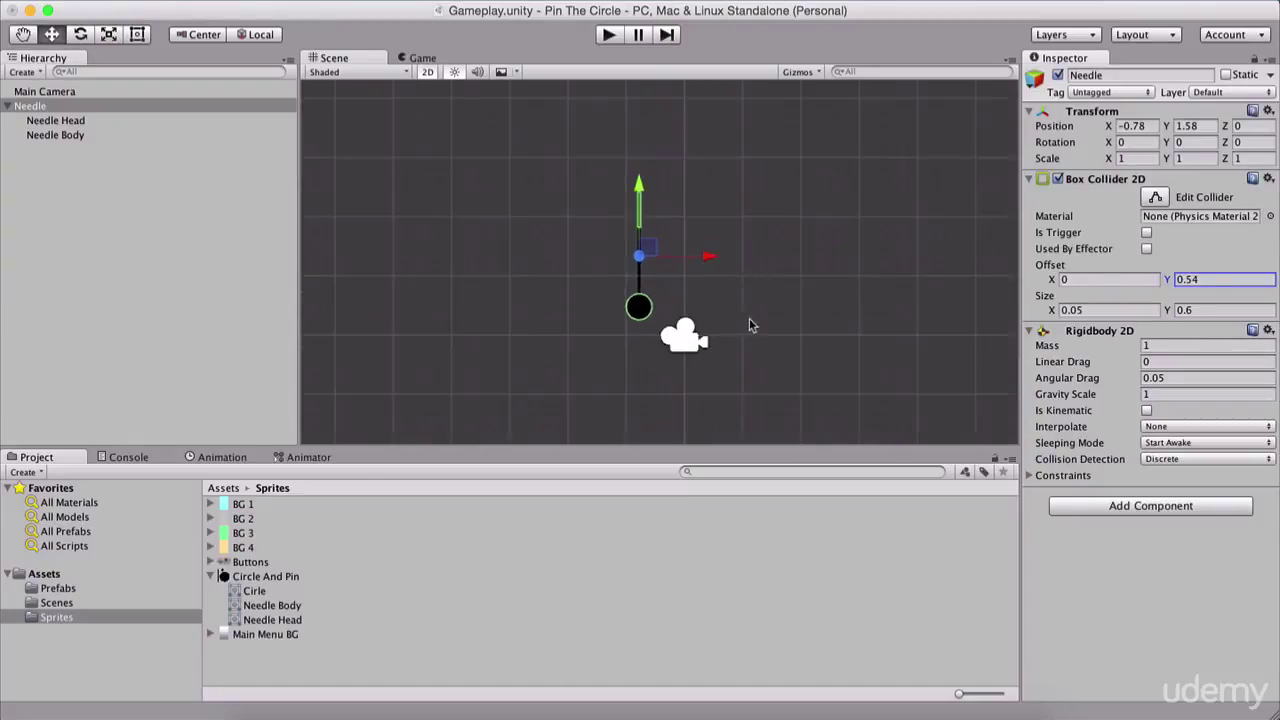
middle_click_drag(760, 306, 746, 260)
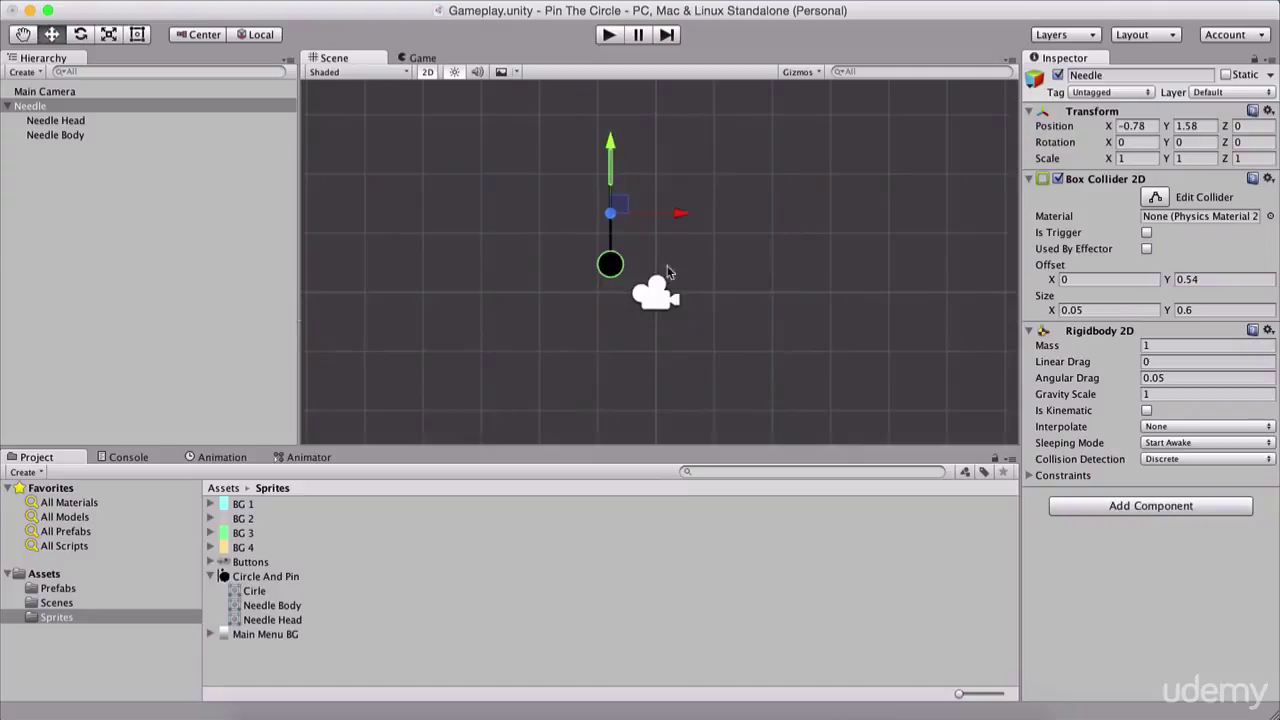
left_click(140, 263)
left_click(8, 106)
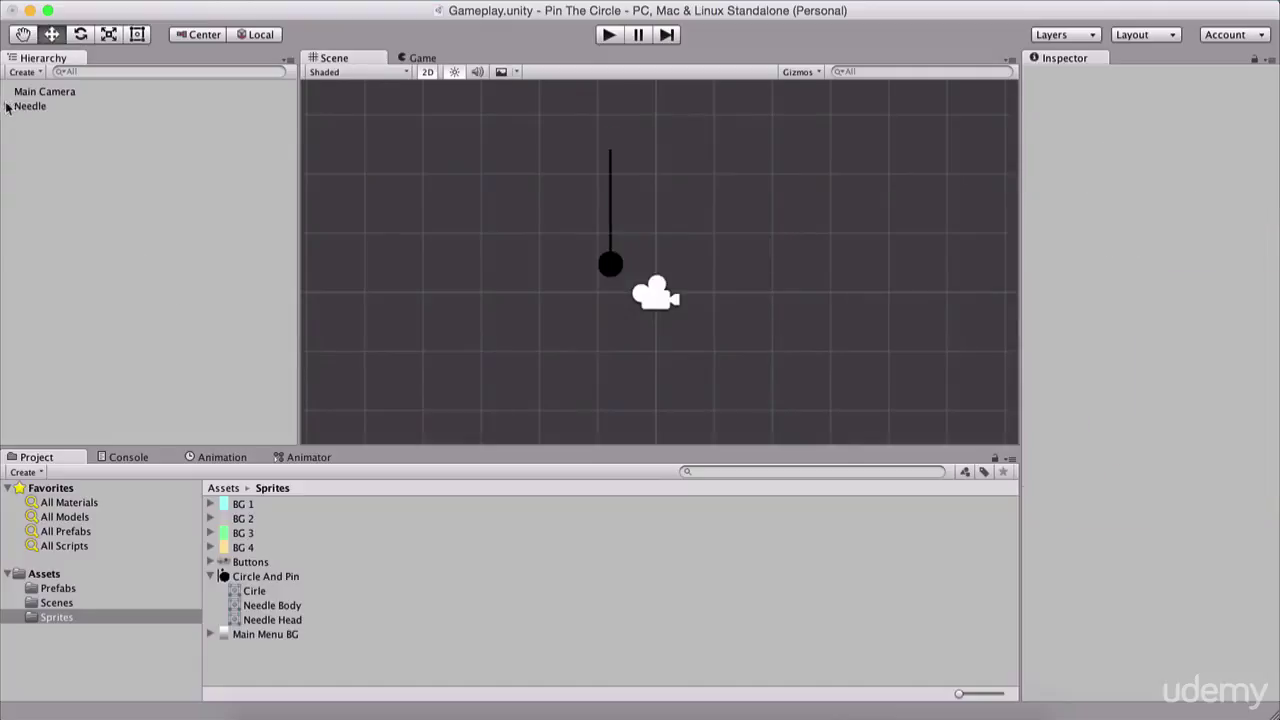
Open the Prefabs folder in the project assets
scroll(660, 263, "down", 2)
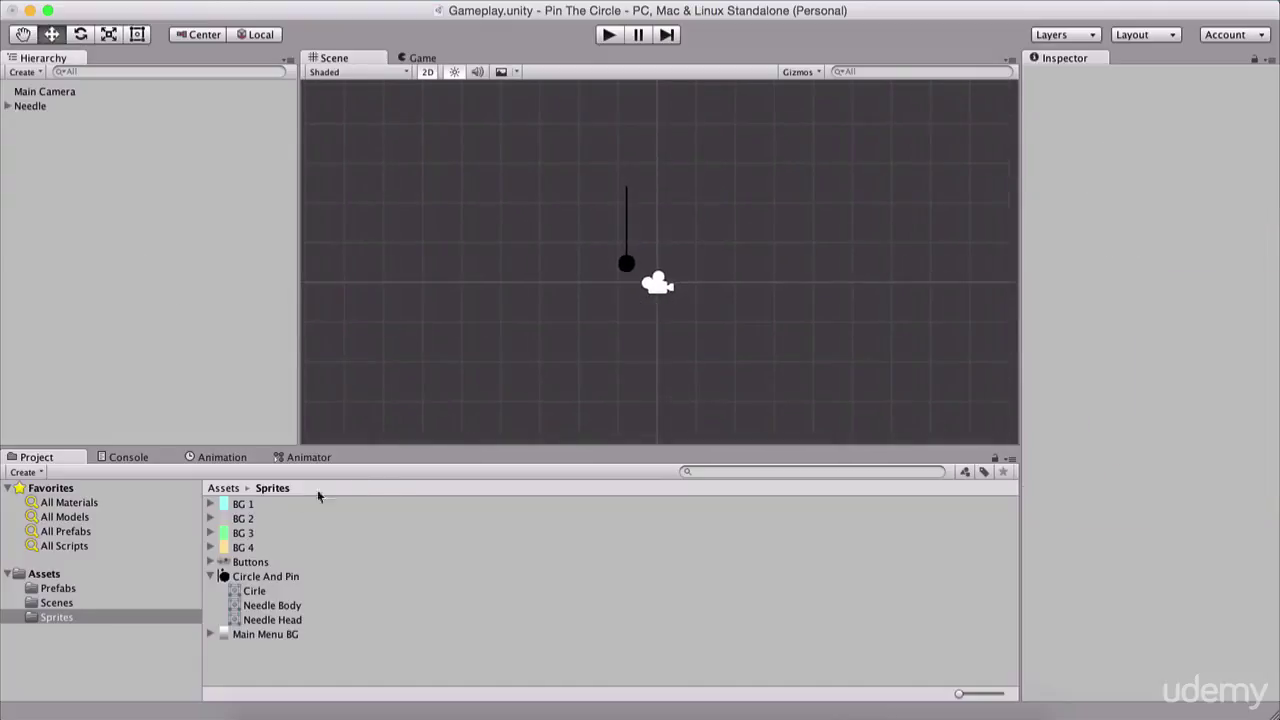
left_click(228, 488)
double_click(257, 506)
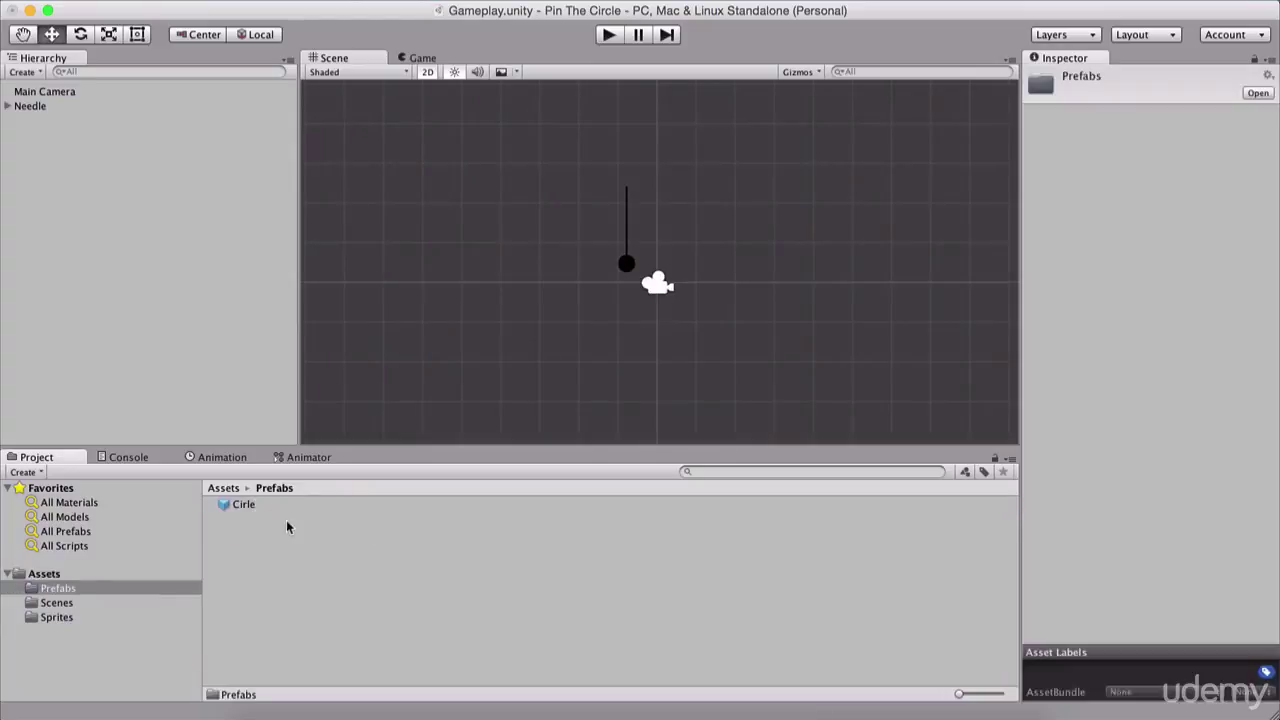
right_click(240, 548)
mouse_move(300, 426)
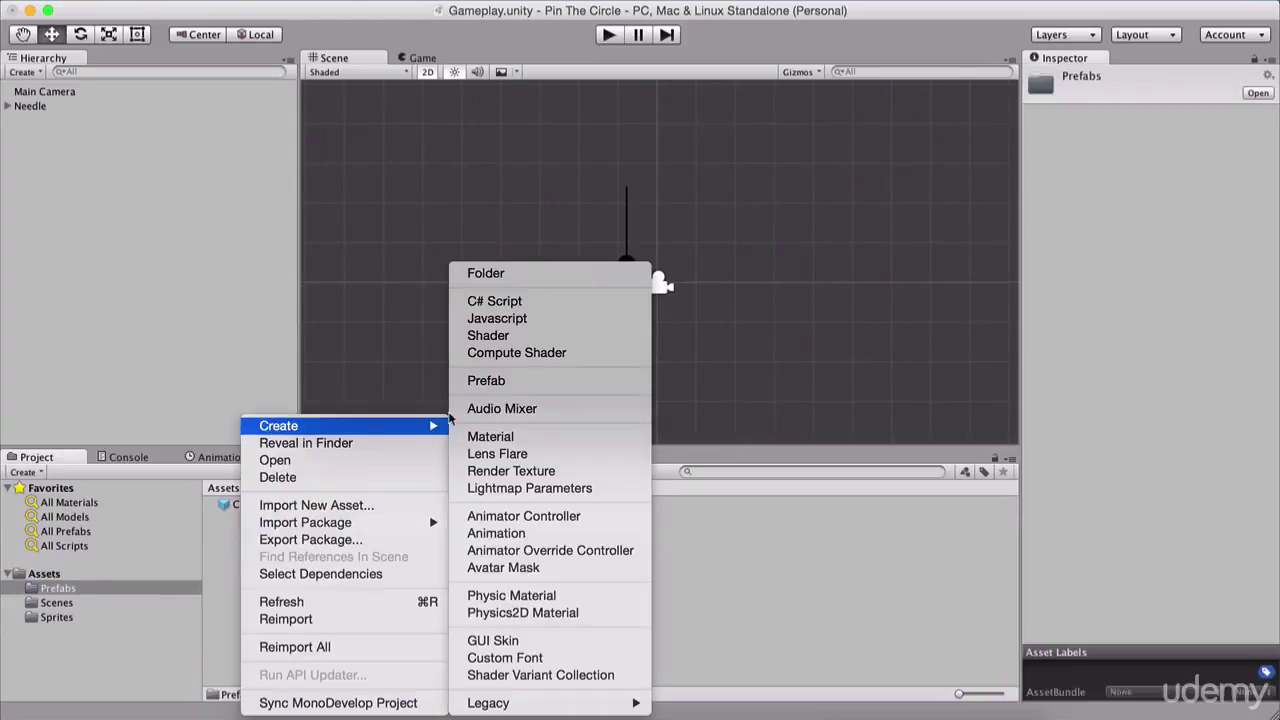
left_click(419, 600)
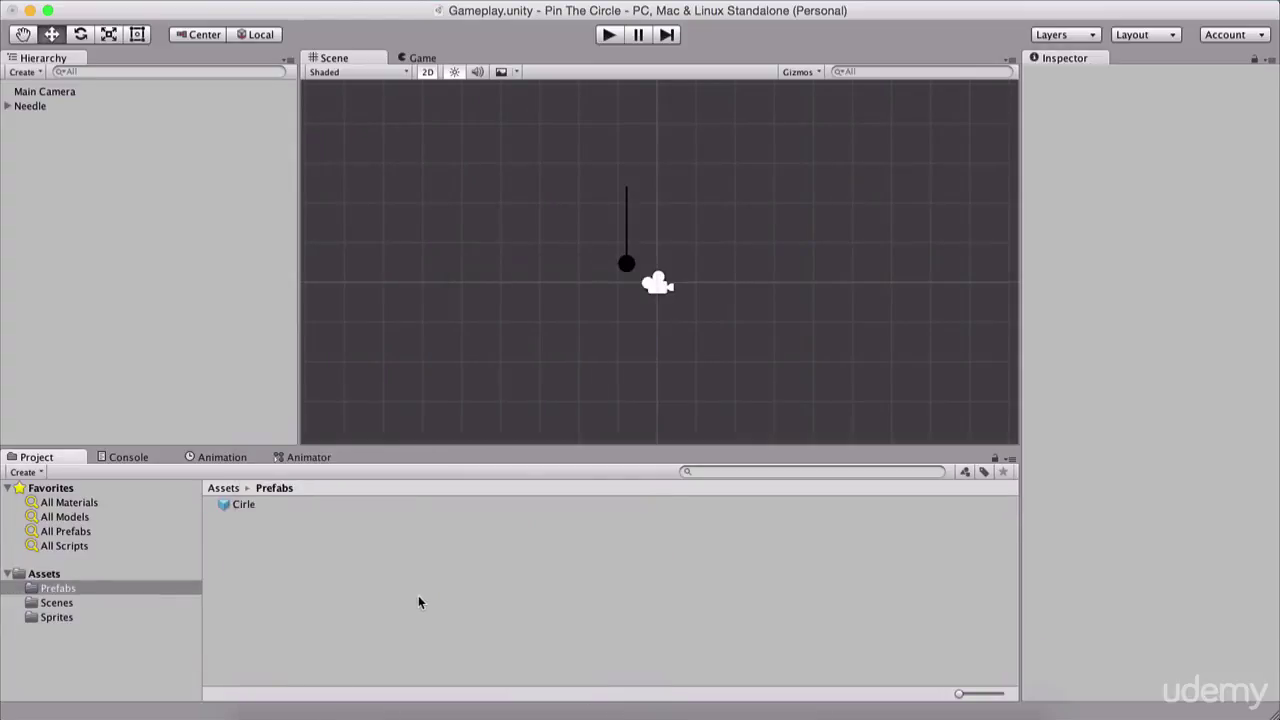
Create a folder named Circle Prefab inside Prefabs and move the Cirle prefab into it
right_click(265, 585)
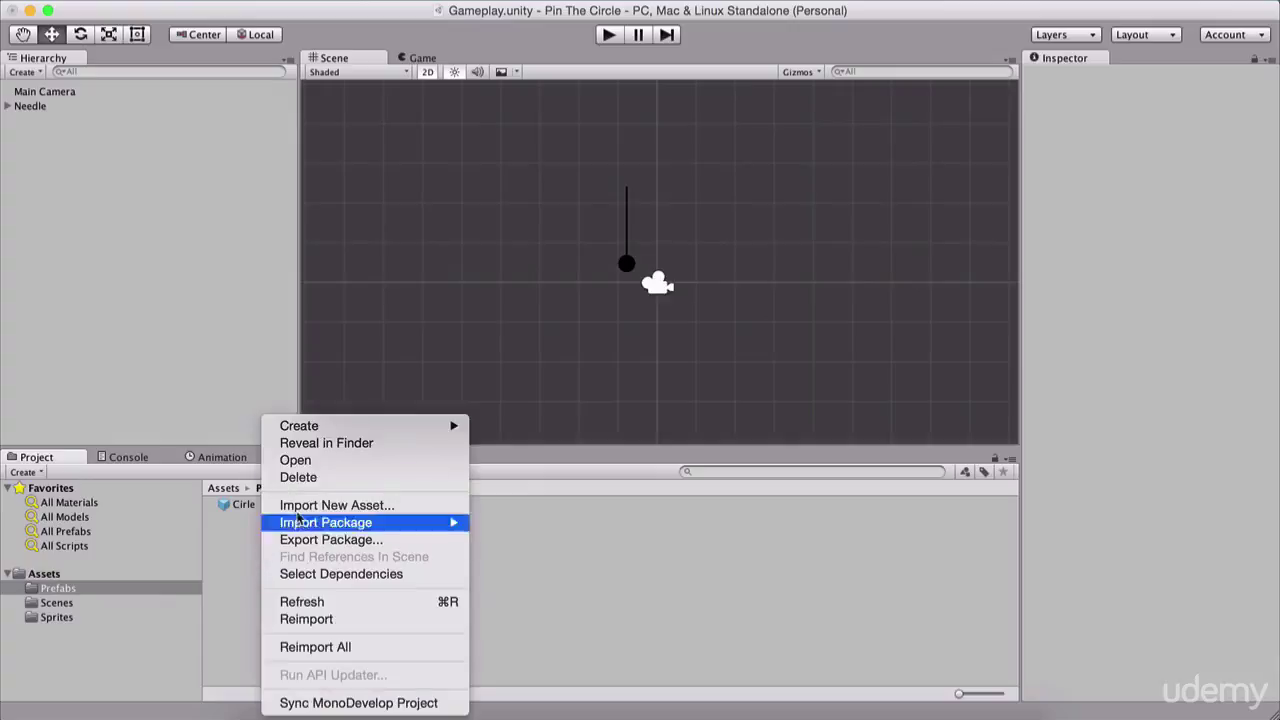
mouse_move(310, 435)
left_click(530, 276)
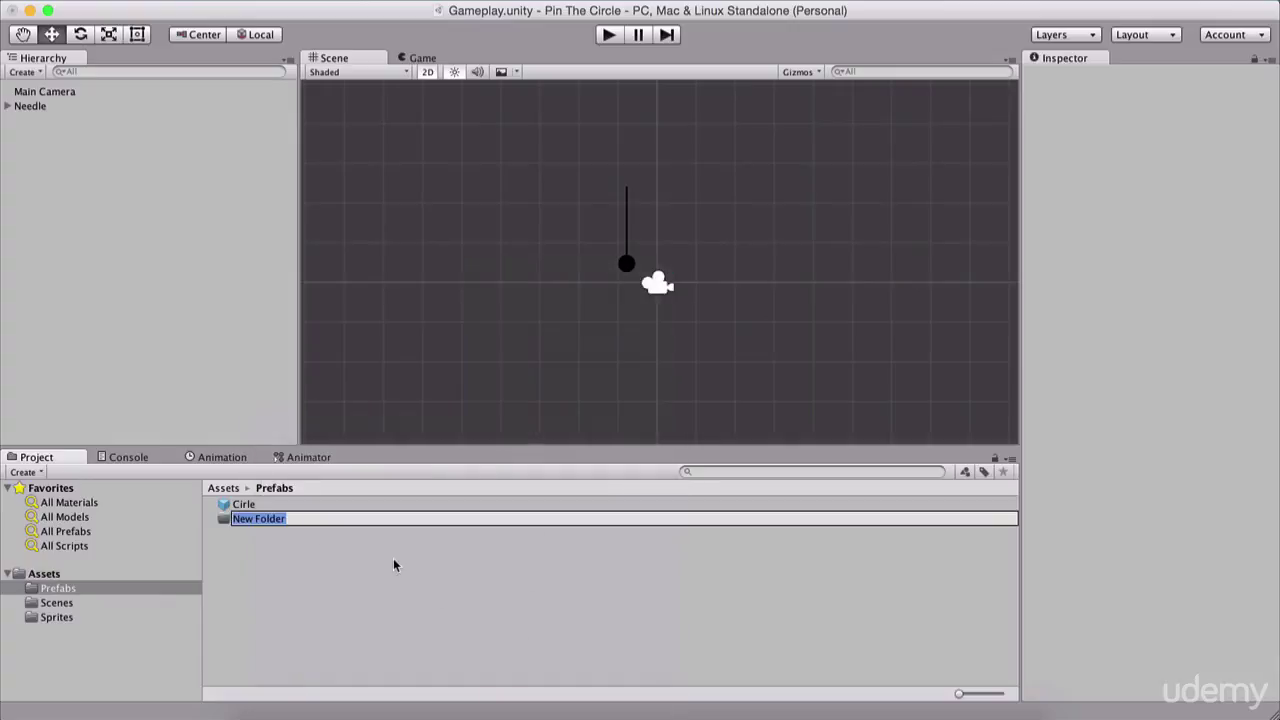
type("Circle Prefab")
key("Return")
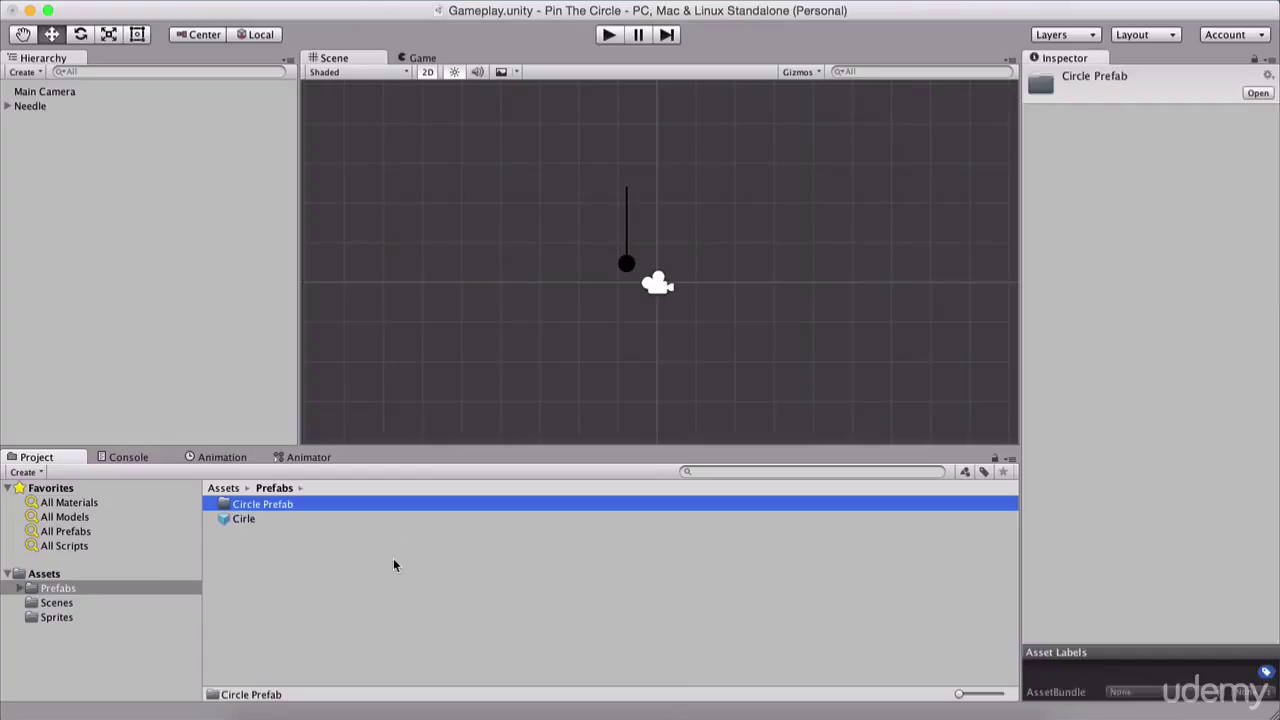
left_click_drag(245, 519, 257, 506)
Create a second folder named Needle Prefab inside Prefabs, alongside the Circle Prefab folder
right_click(258, 543)
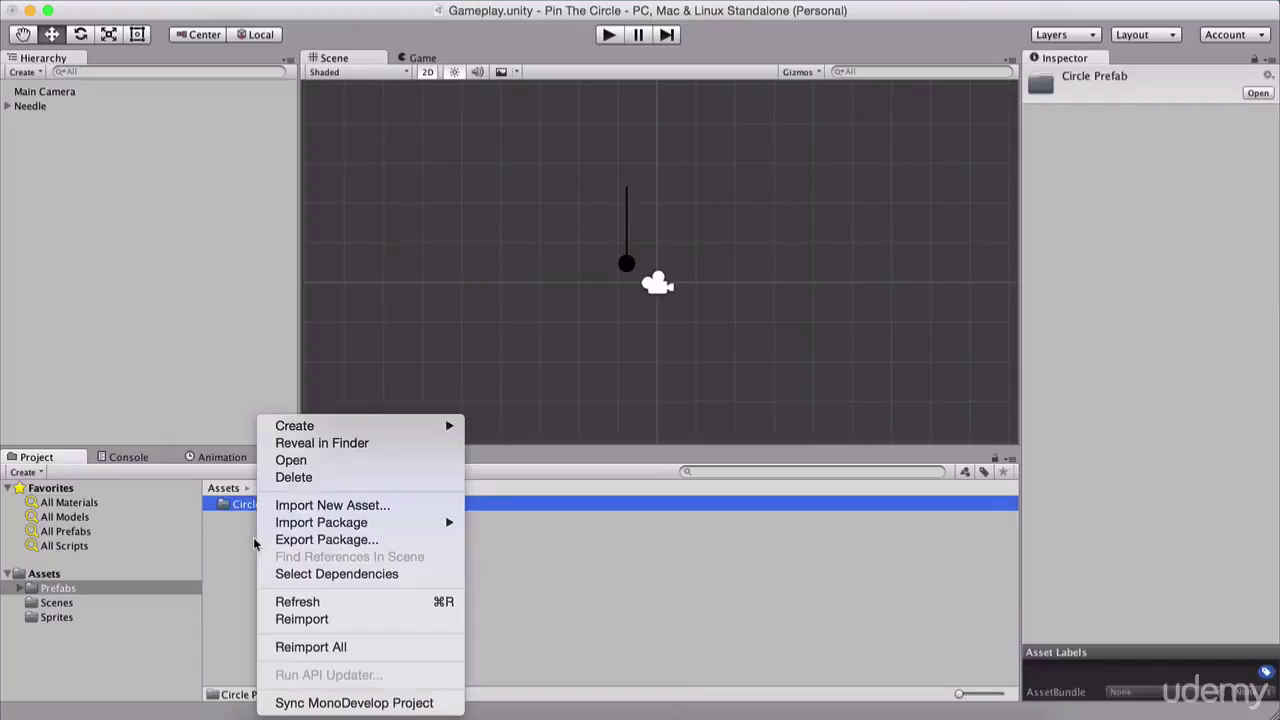
mouse_move(290, 430)
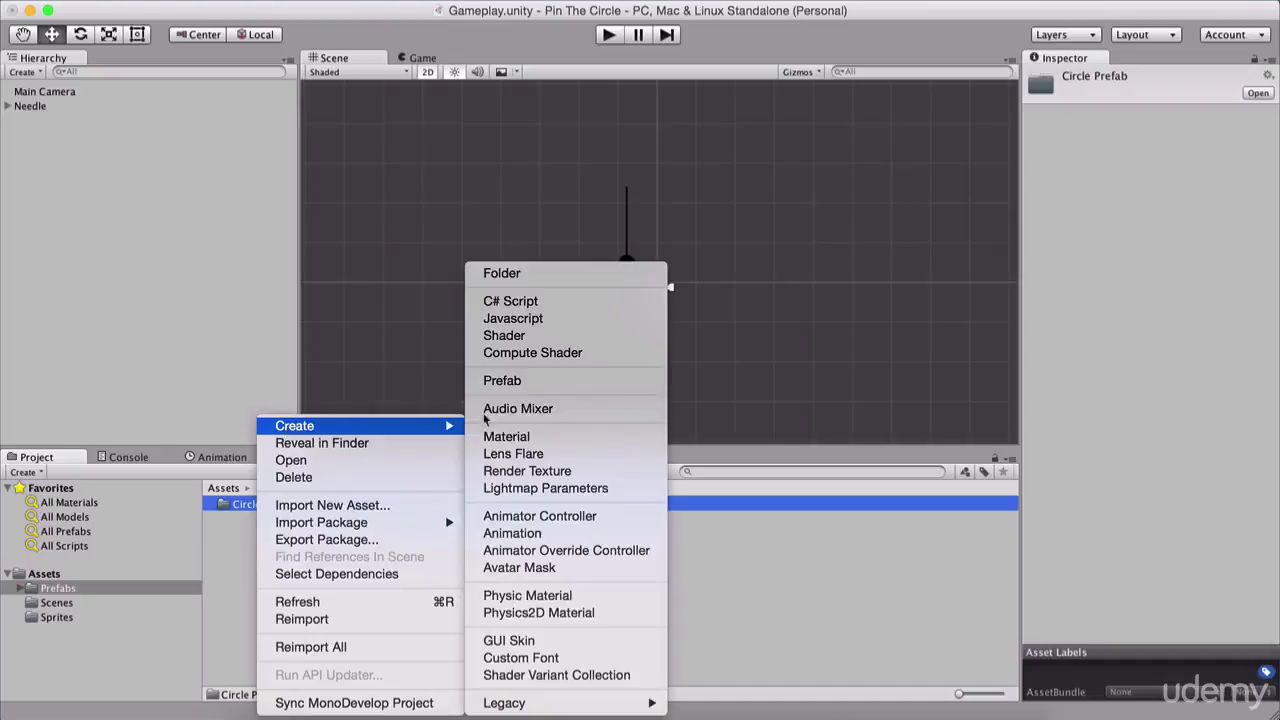
left_click(490, 274)
type("Needle ")
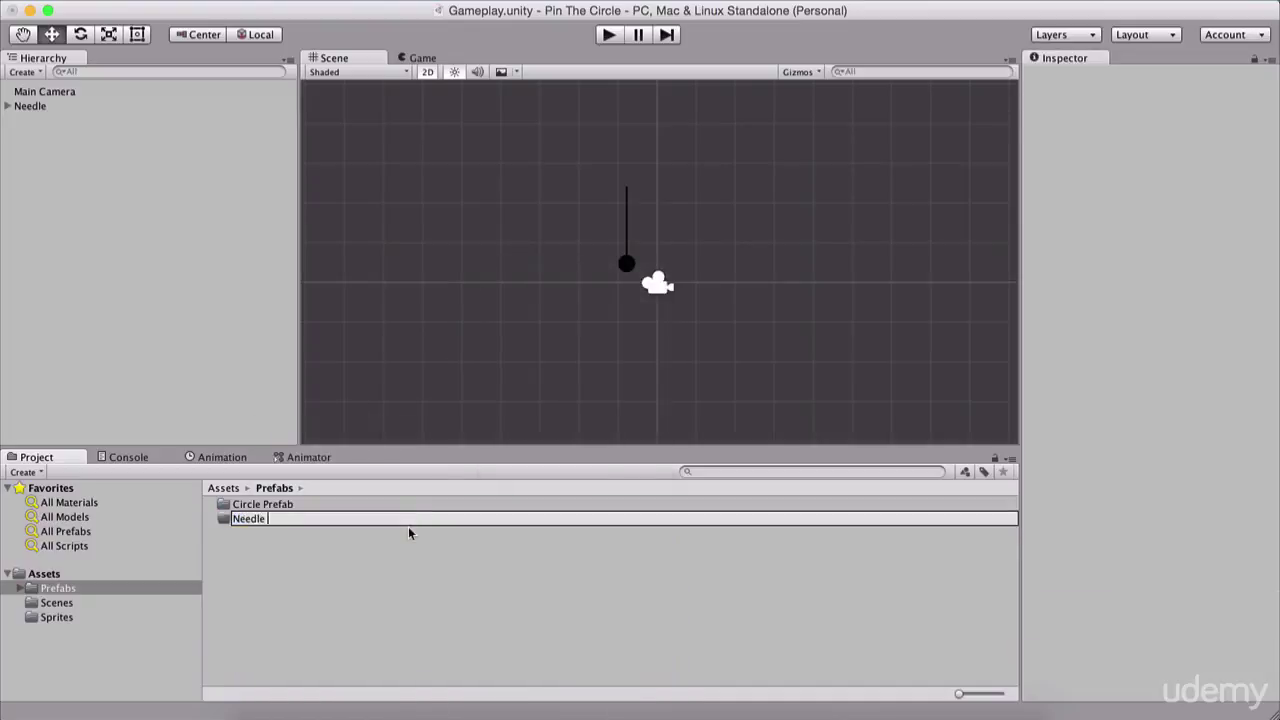
type("Prefab")
key("Return")
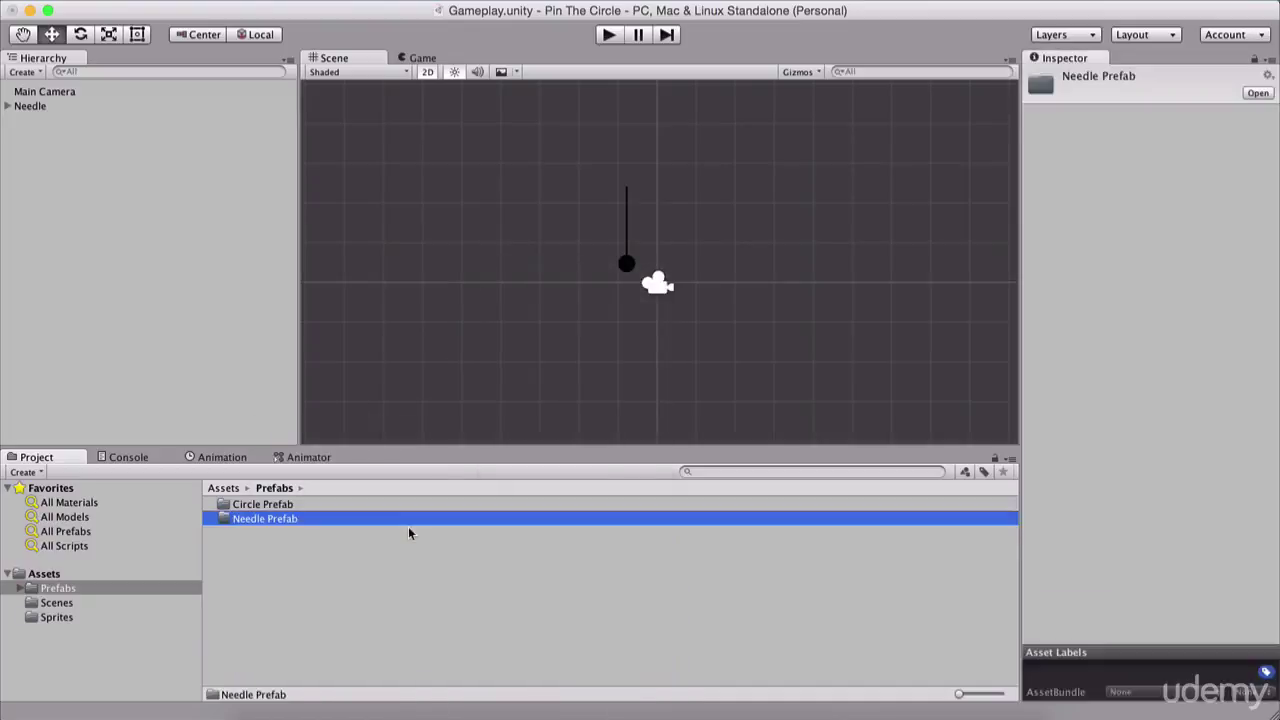
Turn the scene's Needle object into a prefab stored in the Needle Prefab folder
double_click(300, 518)
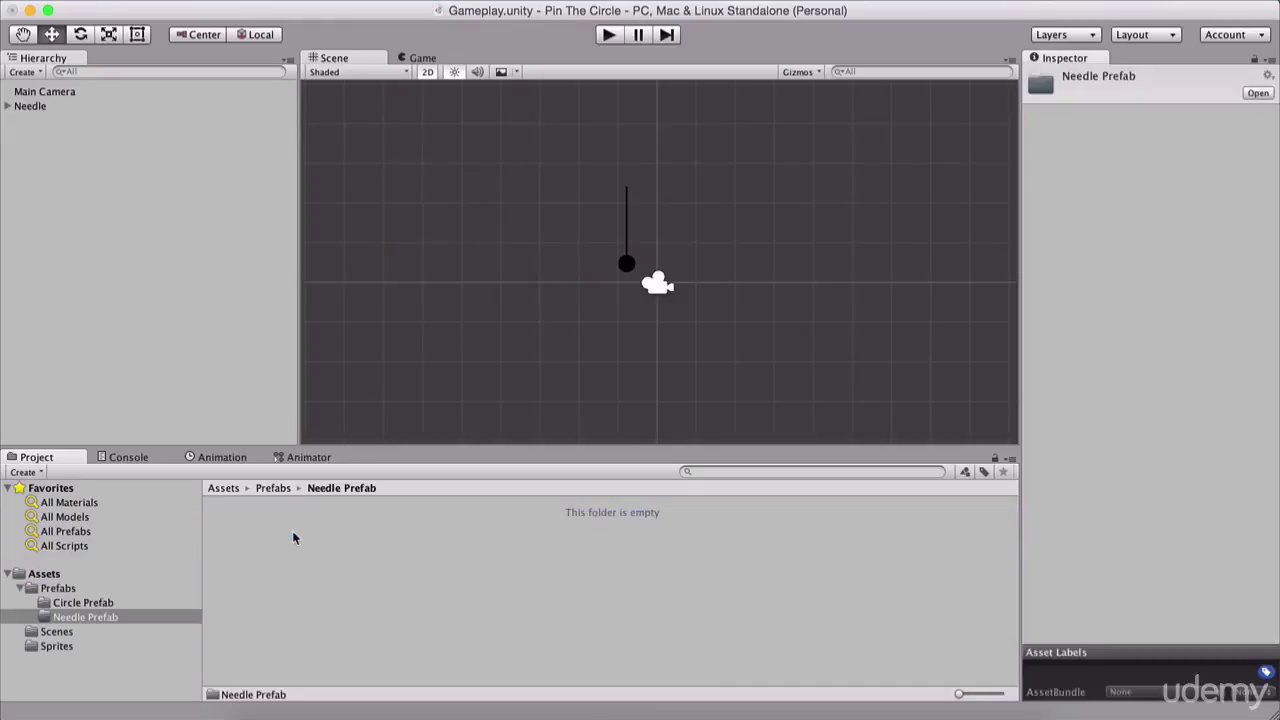
left_click(30, 106)
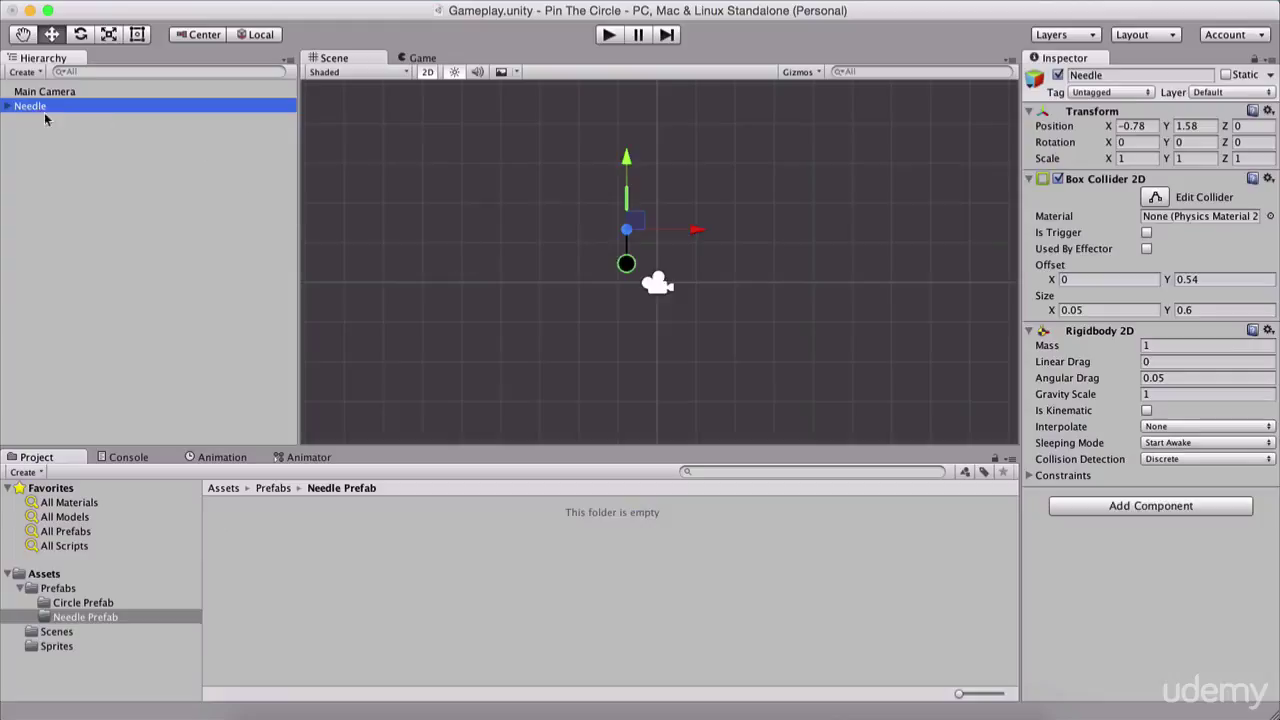
left_click_drag(34, 110, 305, 578)
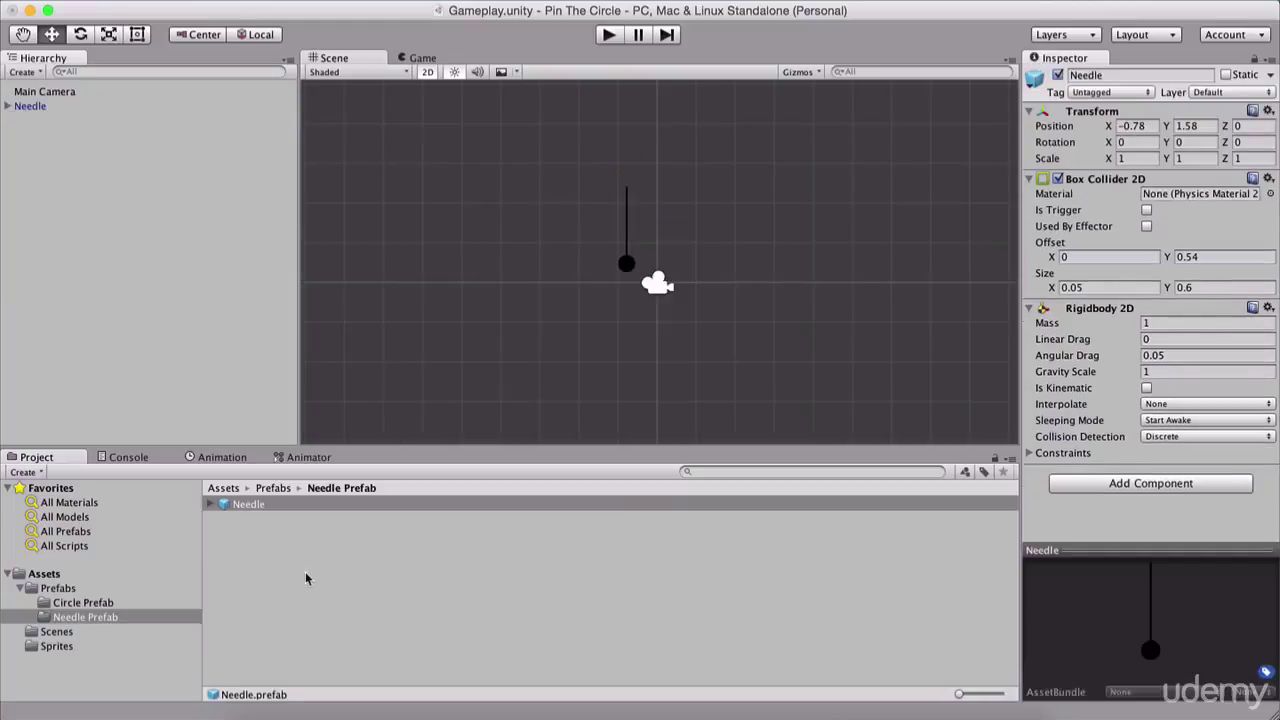